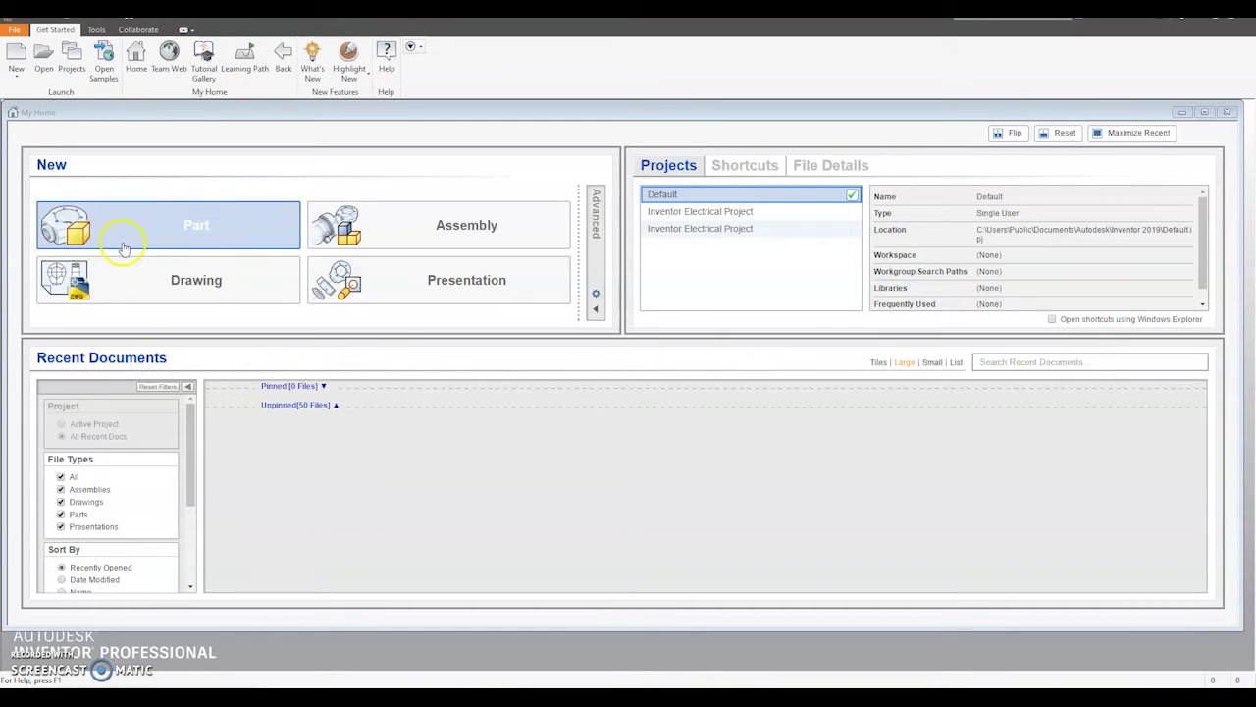
- Create a new part from the Metric Standard (mm).ipt template
{"action": "left_click", "coordinate": [15, 59]}
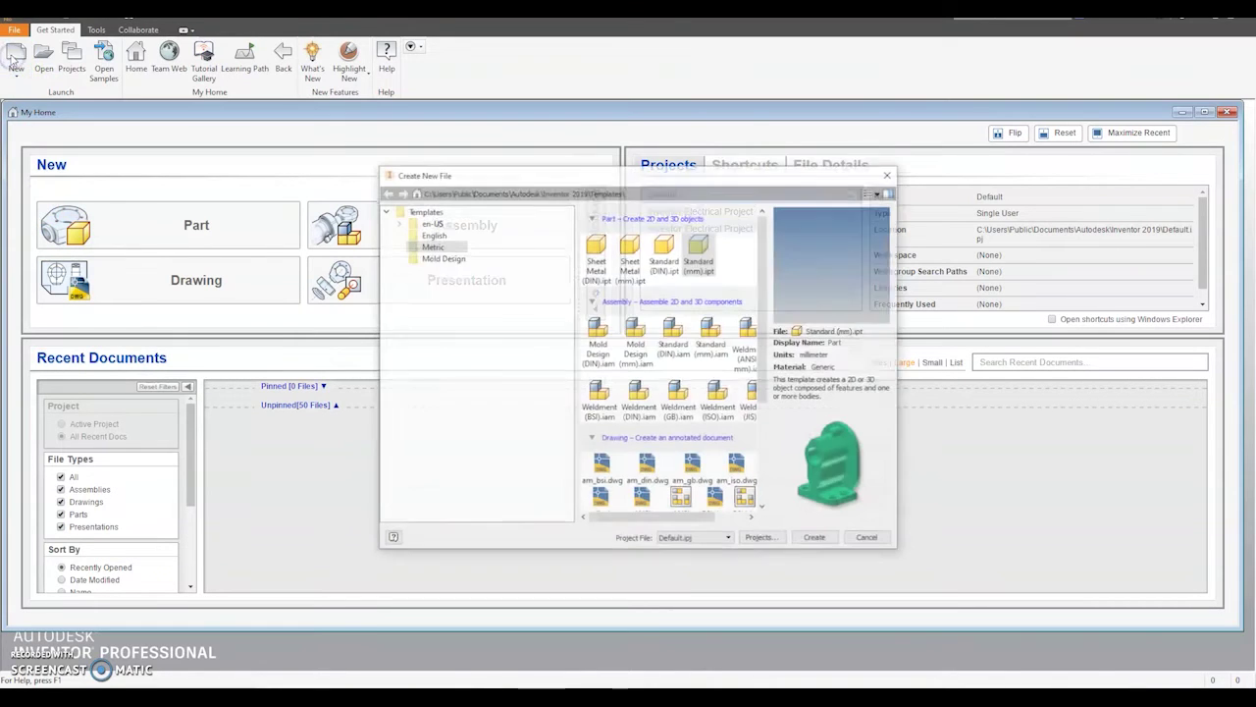
{"action": "left_click", "coordinate": [700, 246]}
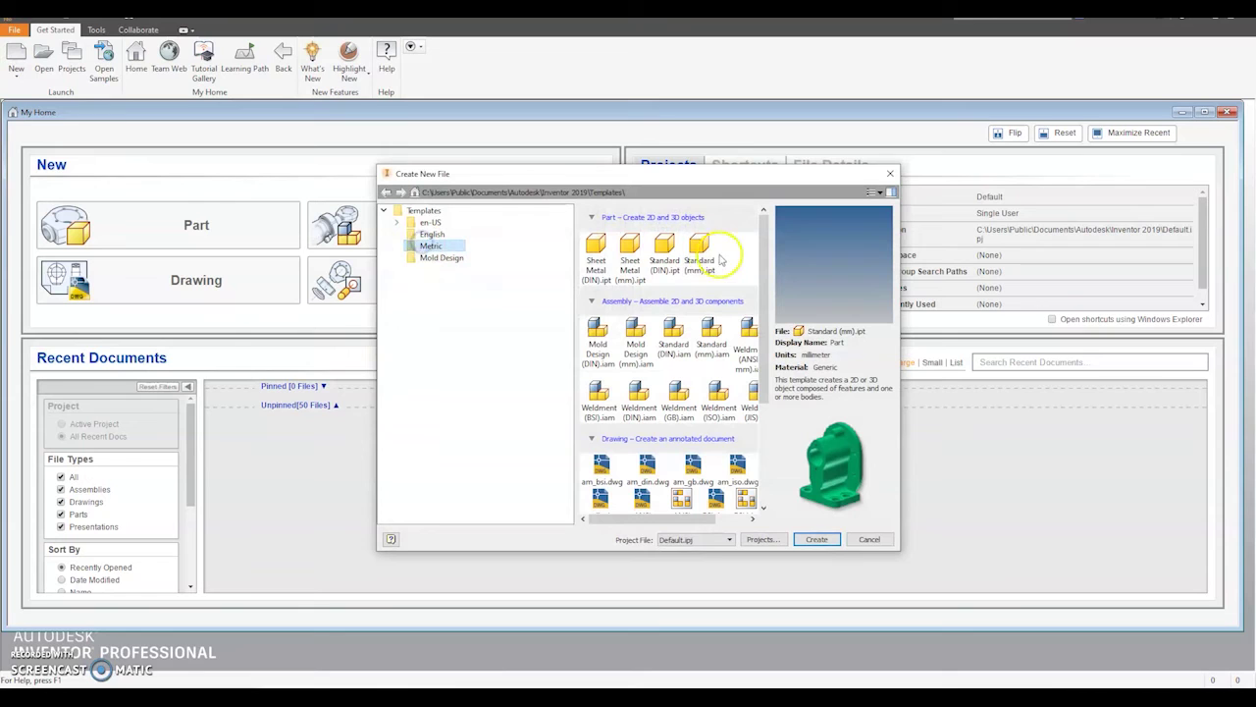
{"action": "left_click", "coordinate": [816, 539]}
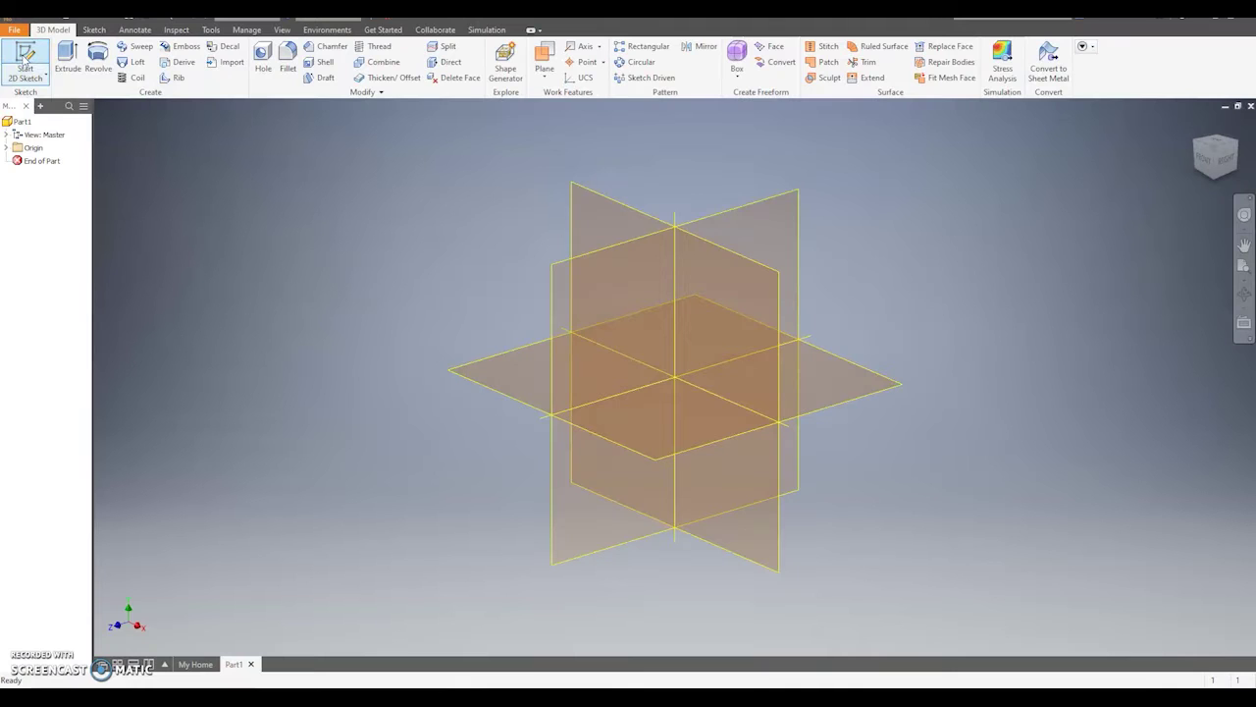
- Start a 2D sketch on the part's YZ origin plane
{"action": "left_click", "coordinate": [24, 59]}
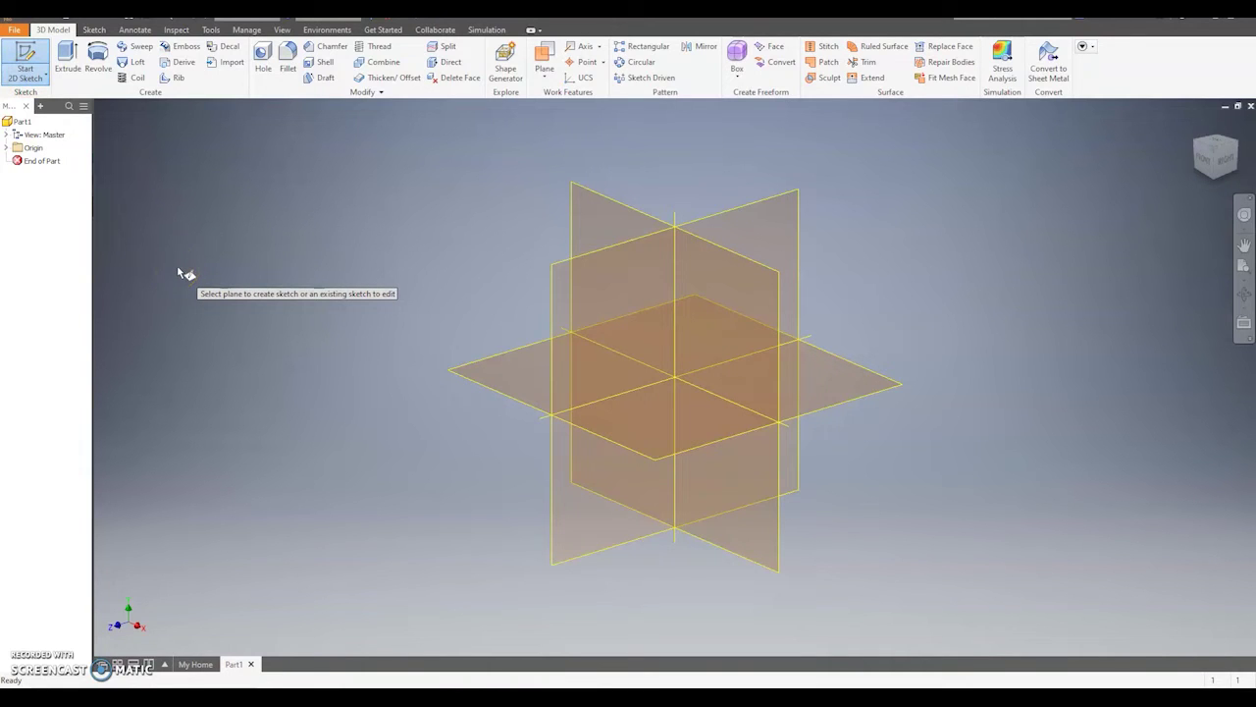
{"action": "left_click", "coordinate": [554, 317]}
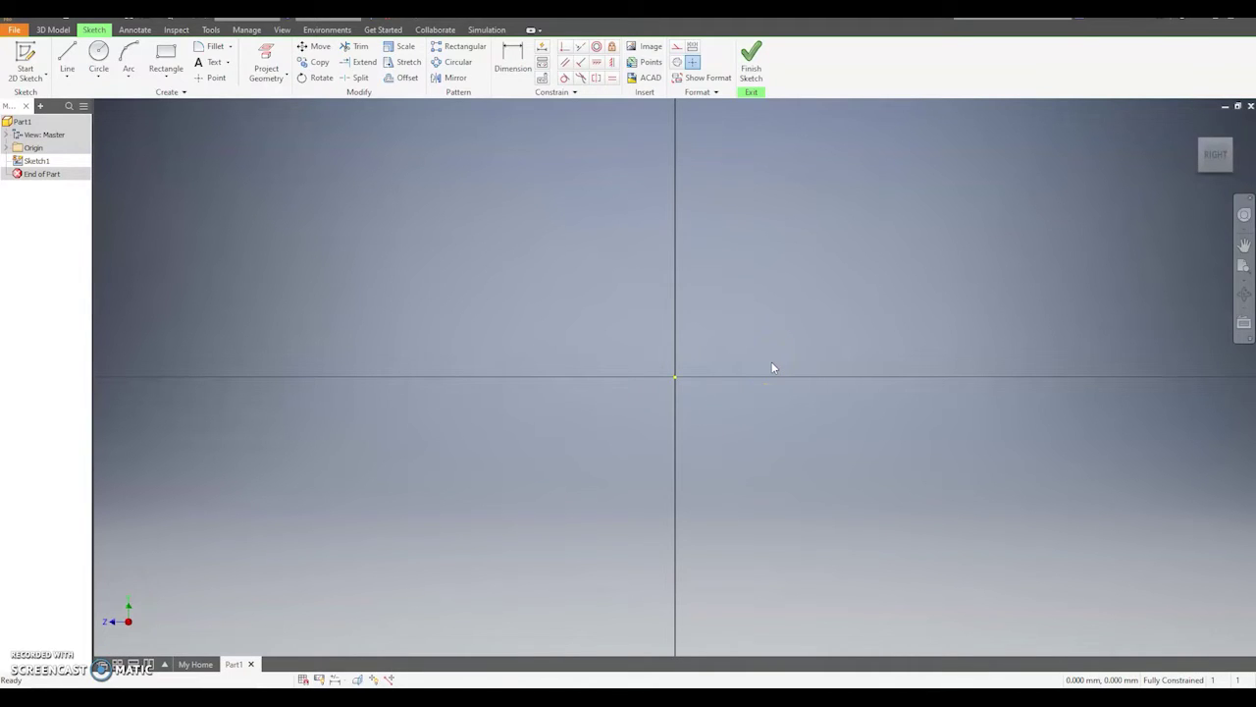
{"action": "left_click", "coordinate": [166, 59]}
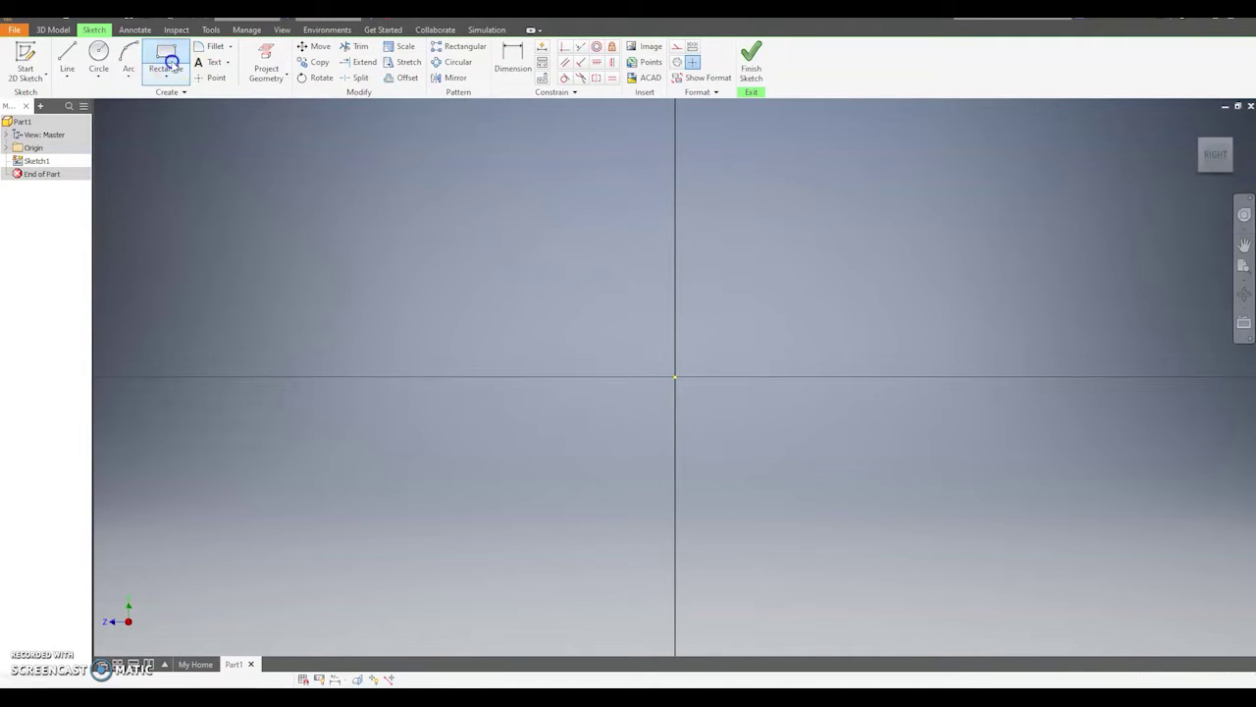
{"action": "left_click", "coordinate": [674, 377]}
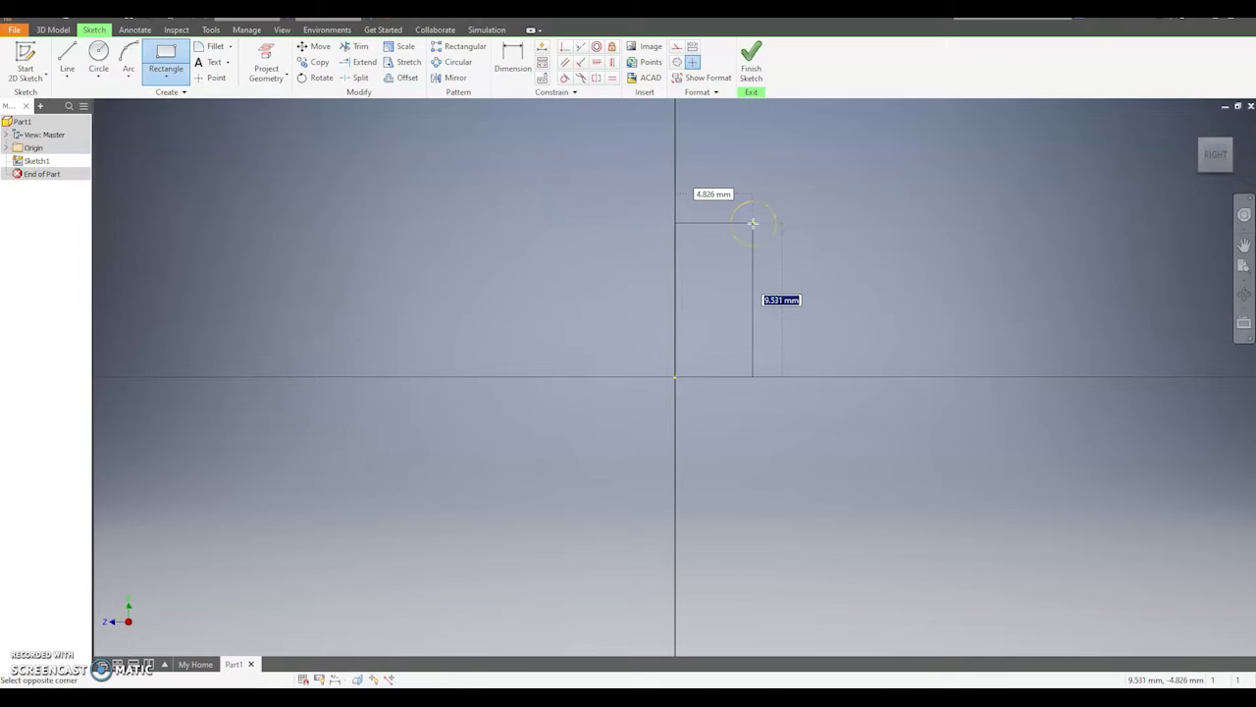
{"action": "left_click_drag", "start_coordinate": [753, 224], "coordinate": [740, 247]}
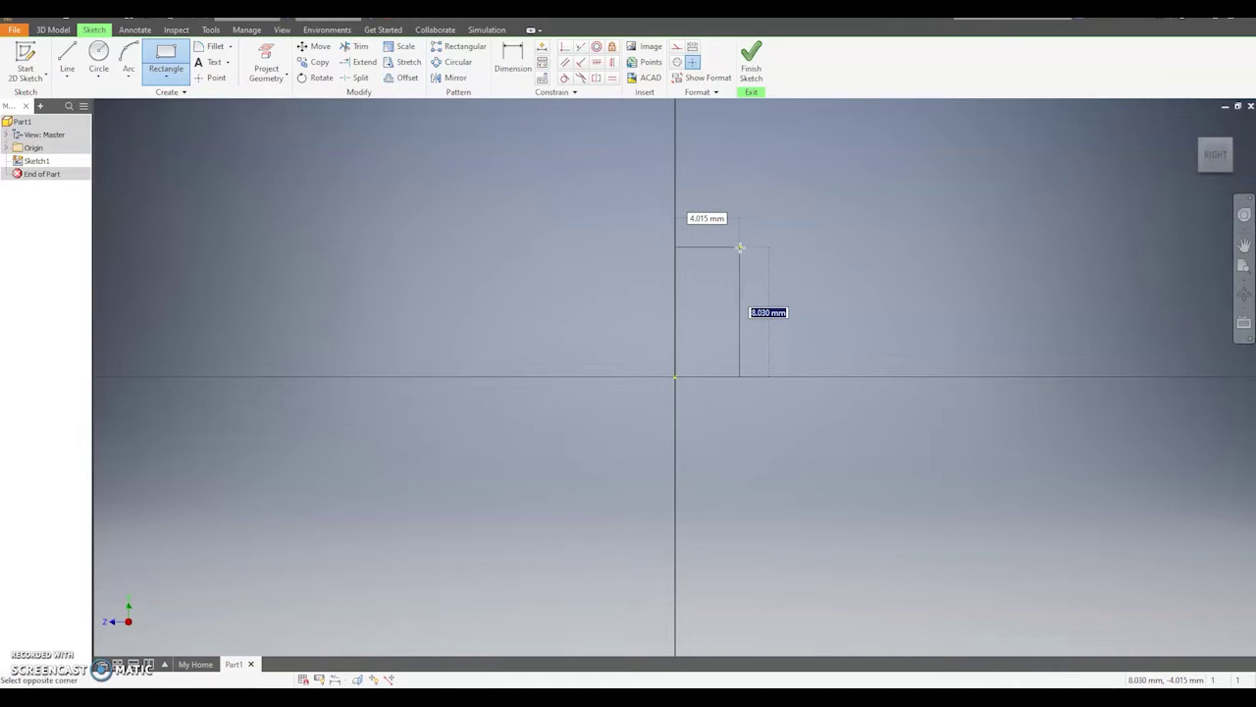
{"action": "mouse_move", "coordinate": [740, 247]}
{"action": "left_mouse_down"}
{"action": "mouse_move", "coordinate": [726, 258]}
{"action": "mouse_move", "coordinate": [768, 255]}
{"action": "mouse_move", "coordinate": [756, 259]}
{"action": "left_mouse_up"}
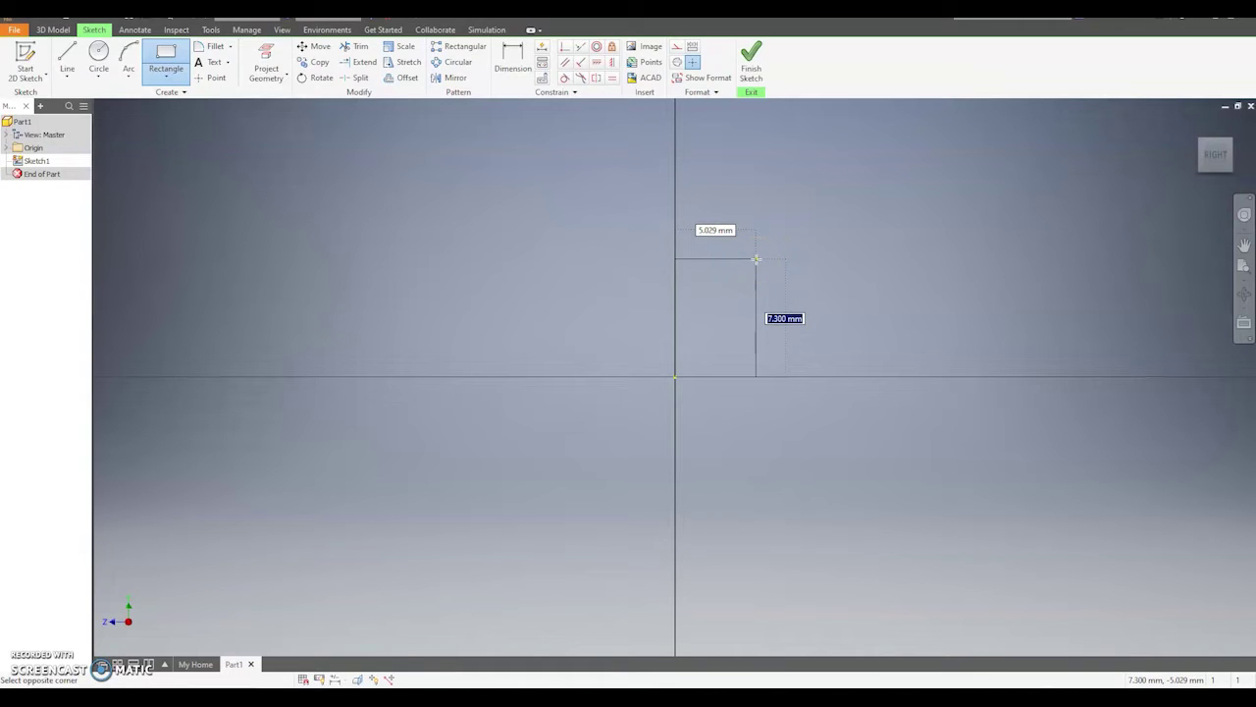
{"action": "type", "text": "11"}
{"action": "key", "text": "Tab"}
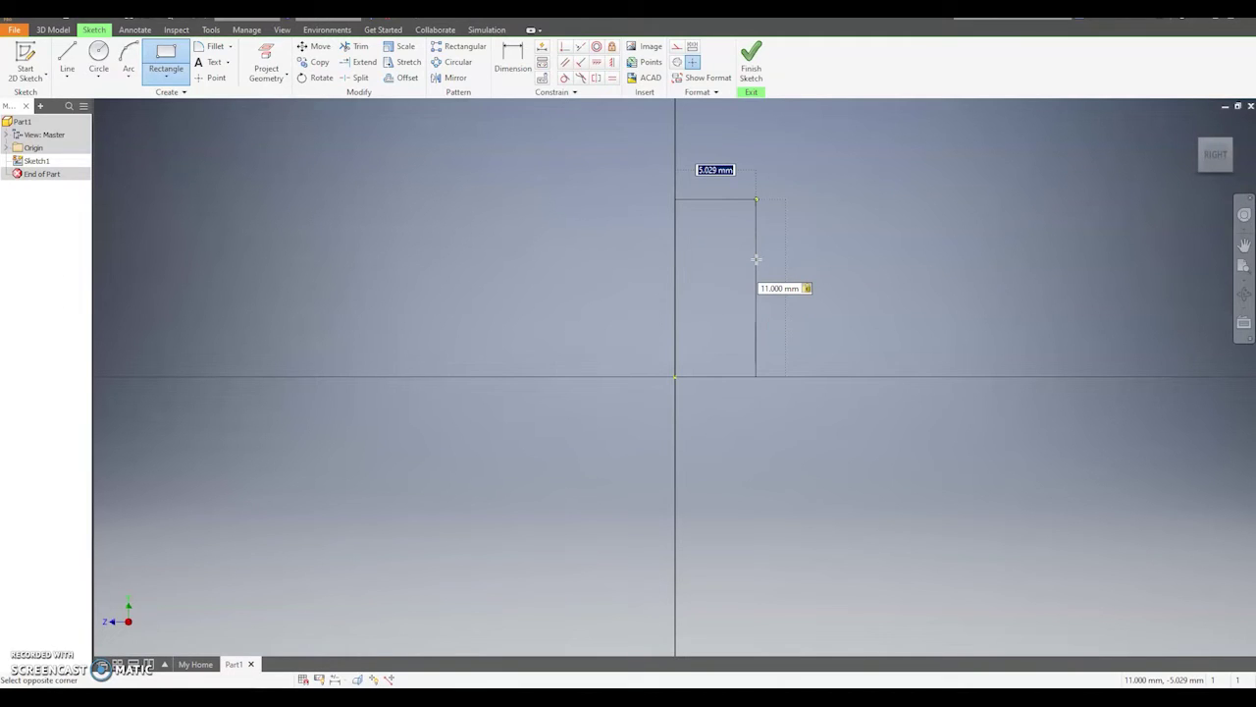
{"action": "type", "text": "5"}
{"action": "key", "text": "Return"}
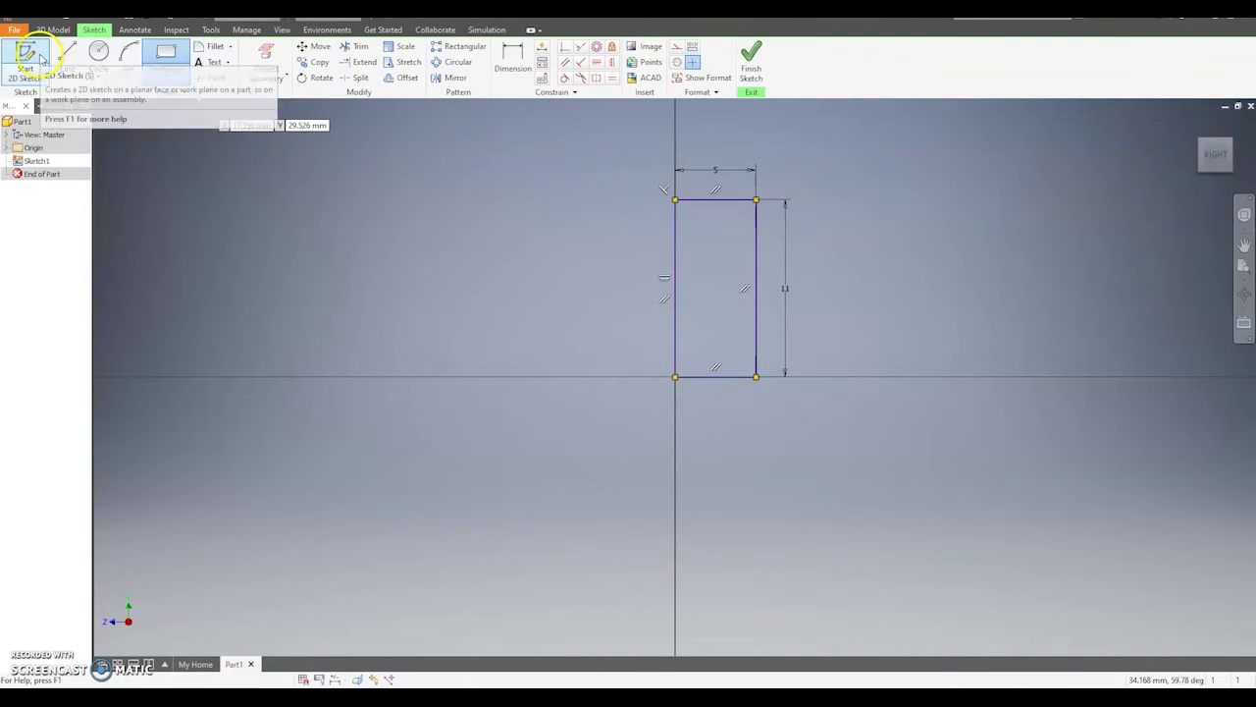
{"action": "key", "text": "ctrl+z"}
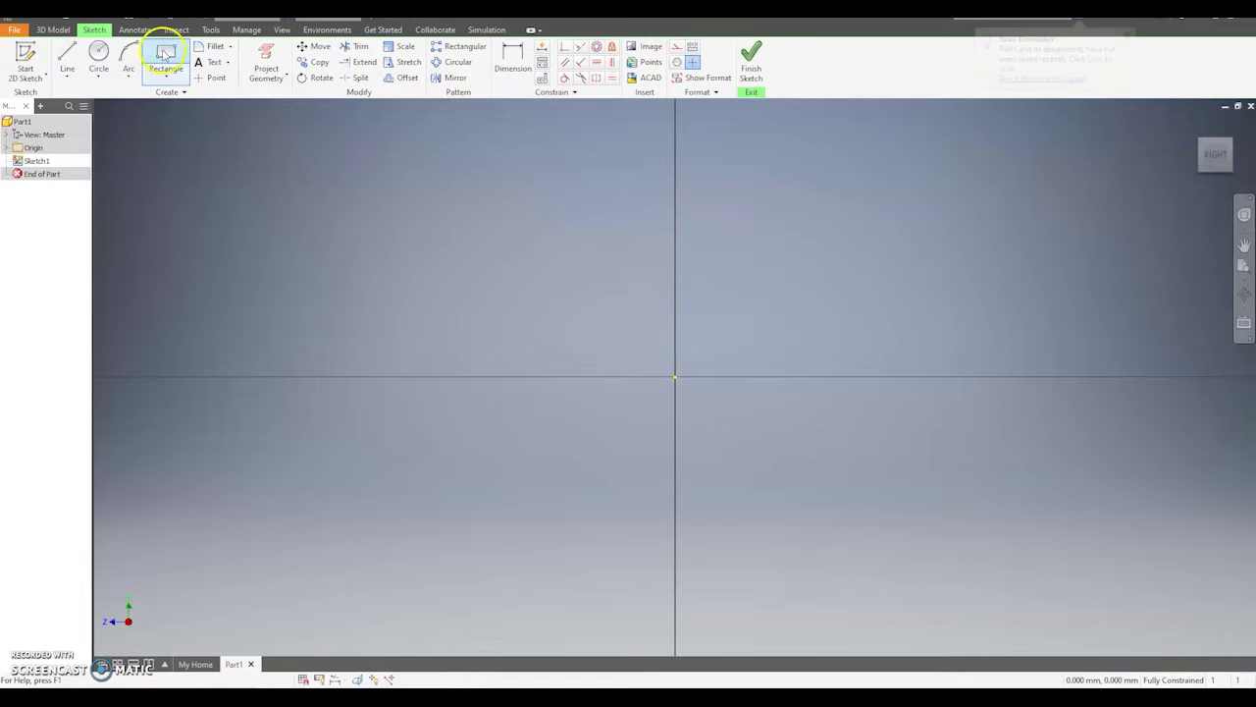
- Draw a two-point rectangle with one corner at the origin
{"action": "left_click", "coordinate": [166, 59]}
{"action": "left_click", "coordinate": [674, 377]}
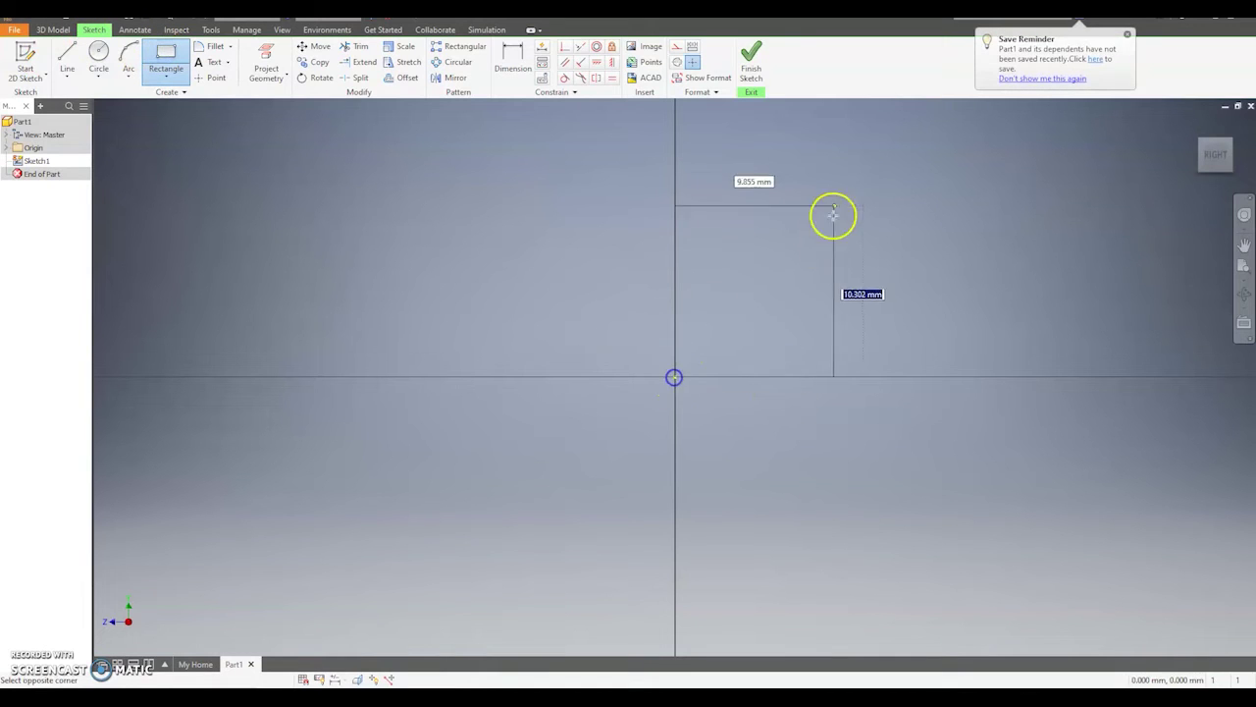
{"action": "left_click", "coordinate": [743, 217]}
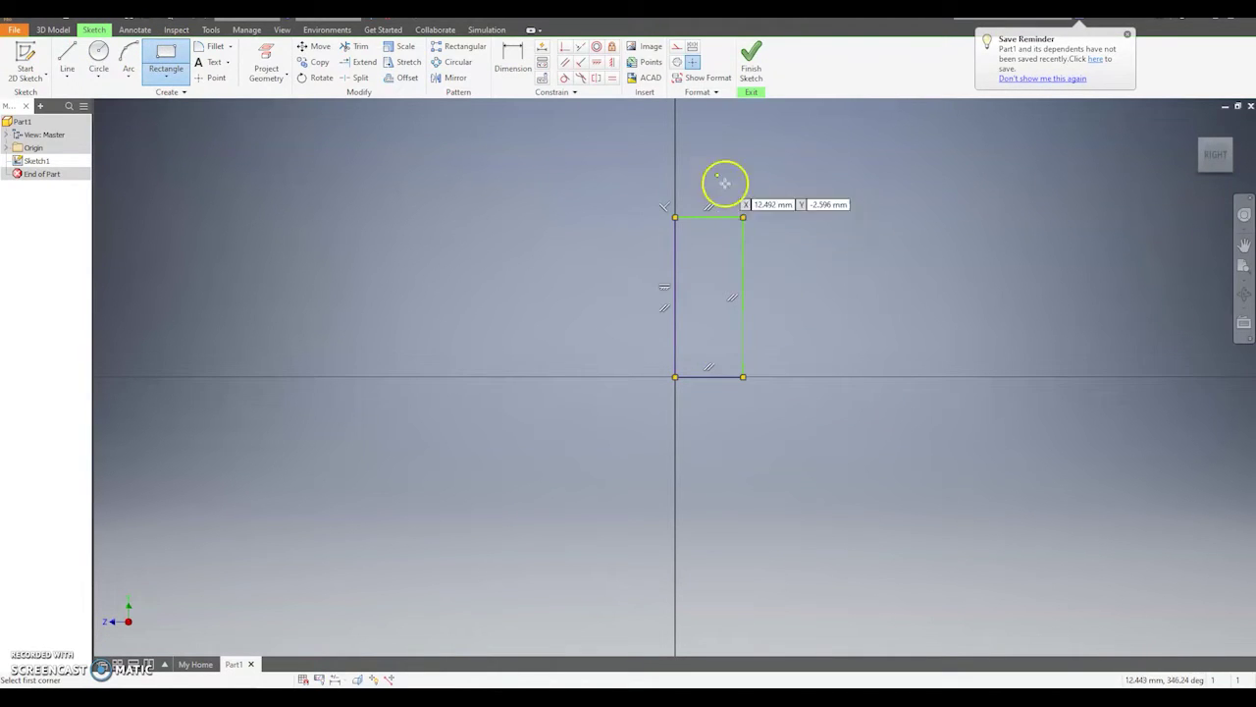
- Dimension the rectangle 11 tall and 5 wide, then zoom in on it
{"action": "left_click", "coordinate": [517, 66]}
{"action": "left_click", "coordinate": [743, 296]}
{"action": "left_click", "coordinate": [795, 305]}
{"action": "type", "text": "11"}
{"action": "key", "text": "Return"}
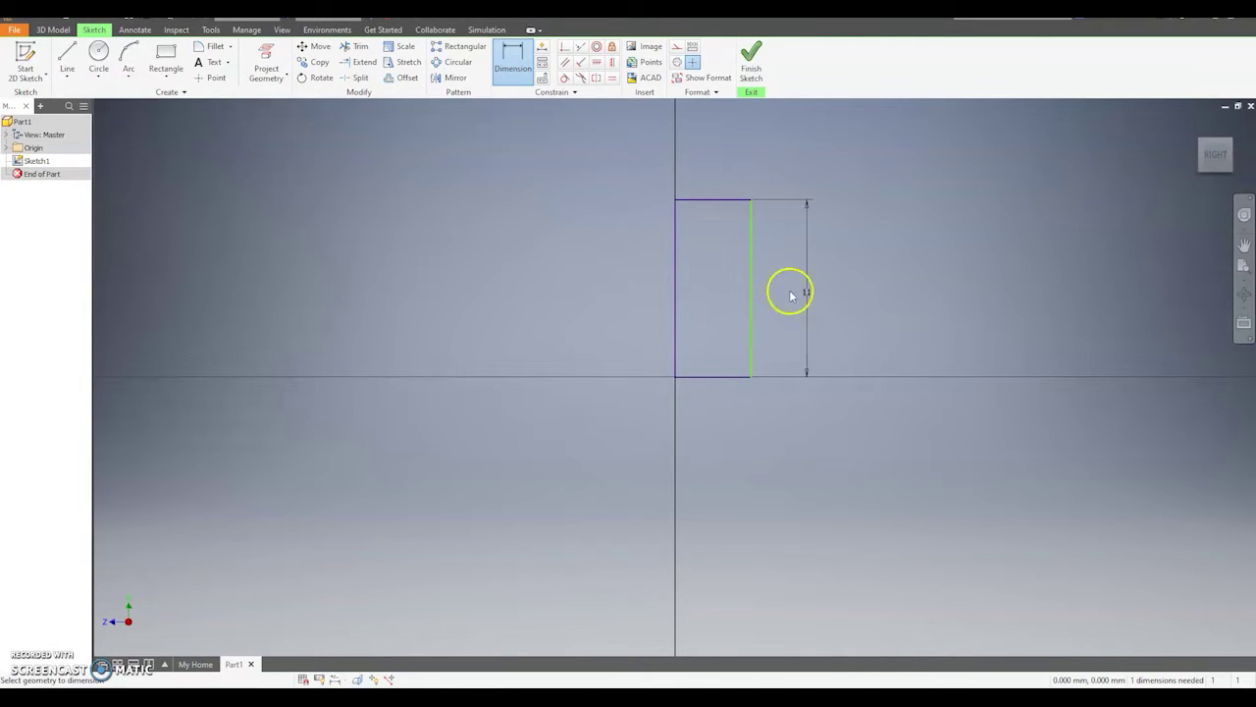
{"action": "left_click", "coordinate": [699, 204]}
{"action": "left_click", "coordinate": [701, 161]}
{"action": "type", "text": "5"}
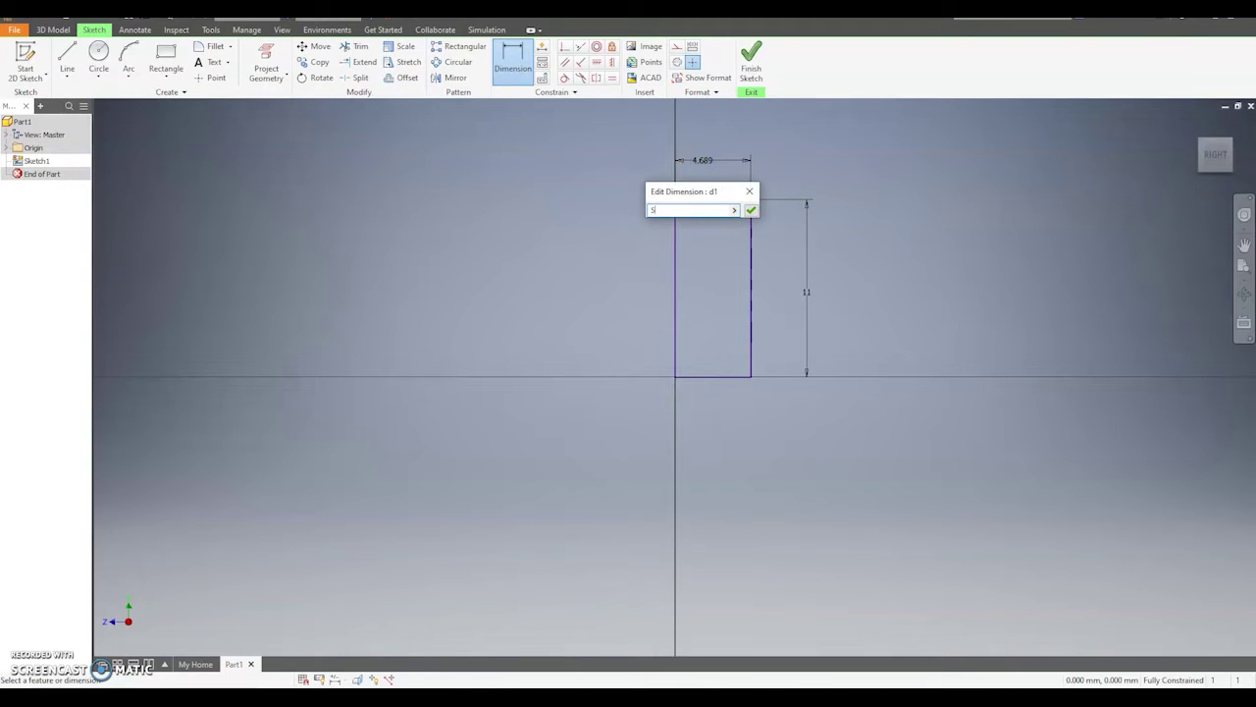
{"action": "key", "text": "Return"}
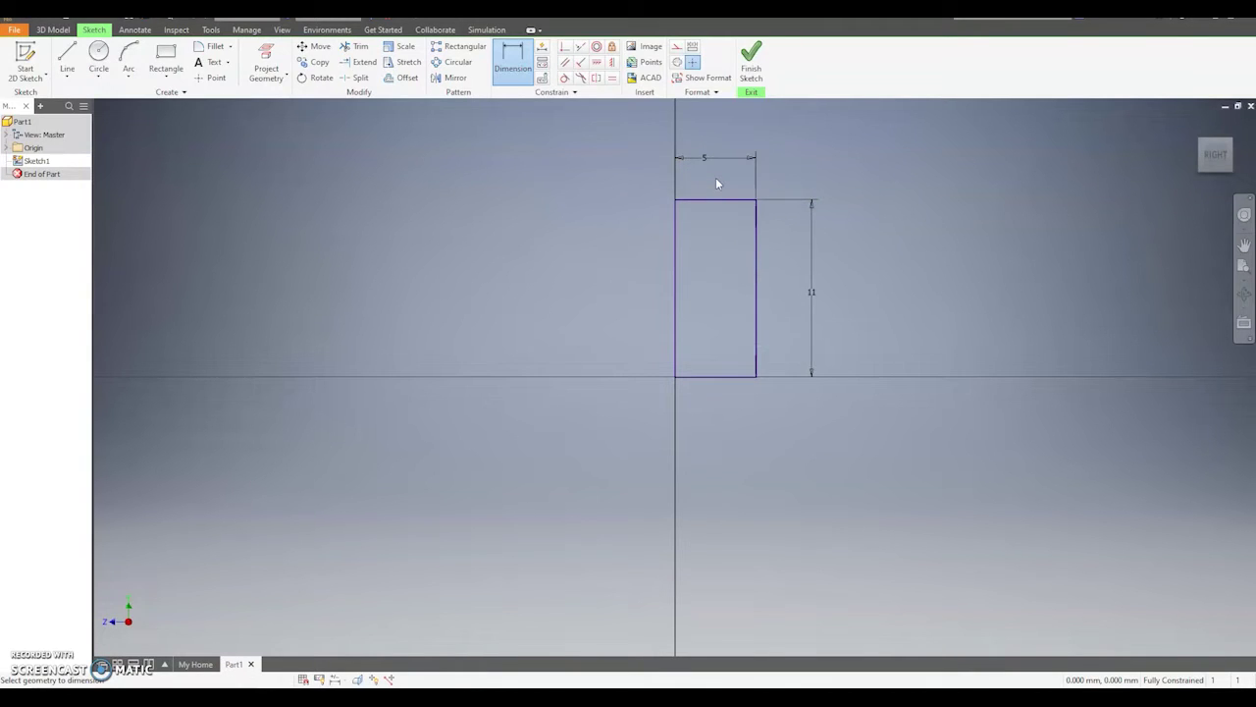
{"action": "left_click", "coordinate": [734, 227]}
{"action": "left_click", "coordinate": [1243, 267]}
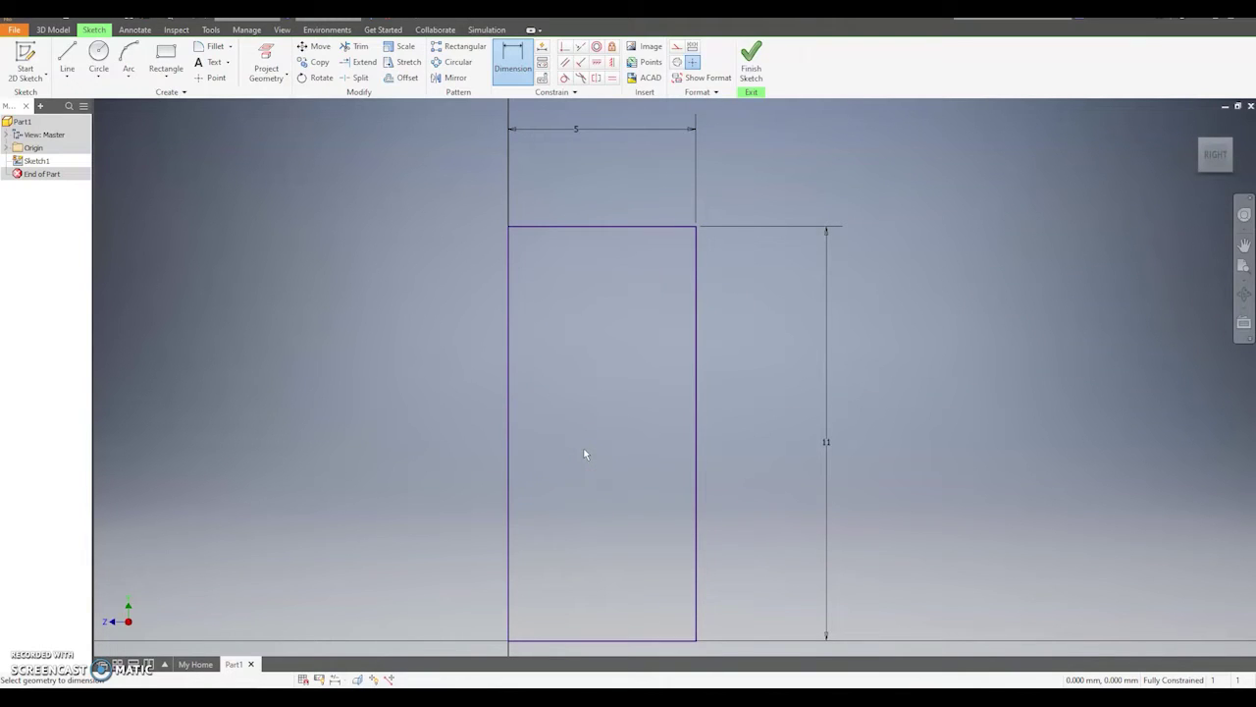
- Draw a 2 mm line down from the top edge, then across to the right edge
{"action": "left_click", "coordinate": [67, 66]}
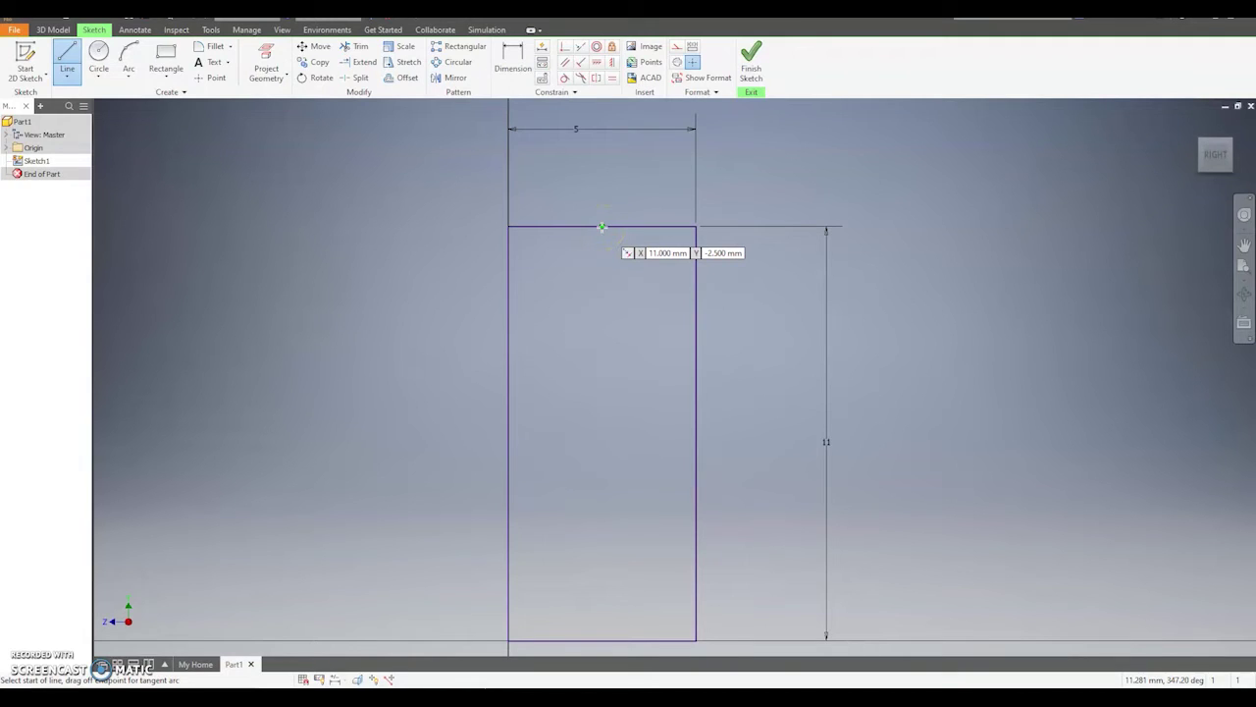
{"action": "left_click_drag", "start_coordinate": [602, 227], "coordinate": [600, 321]}
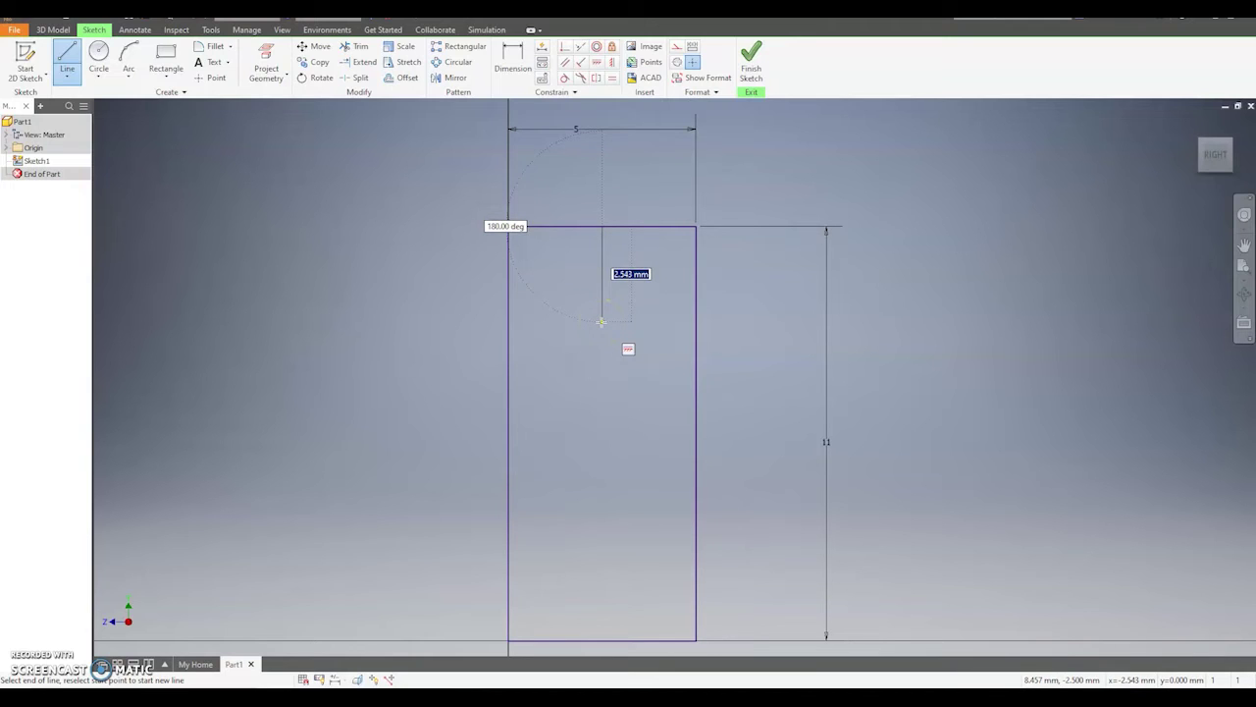
{"action": "left_click_drag", "start_coordinate": [601, 322], "coordinate": [603, 312]}
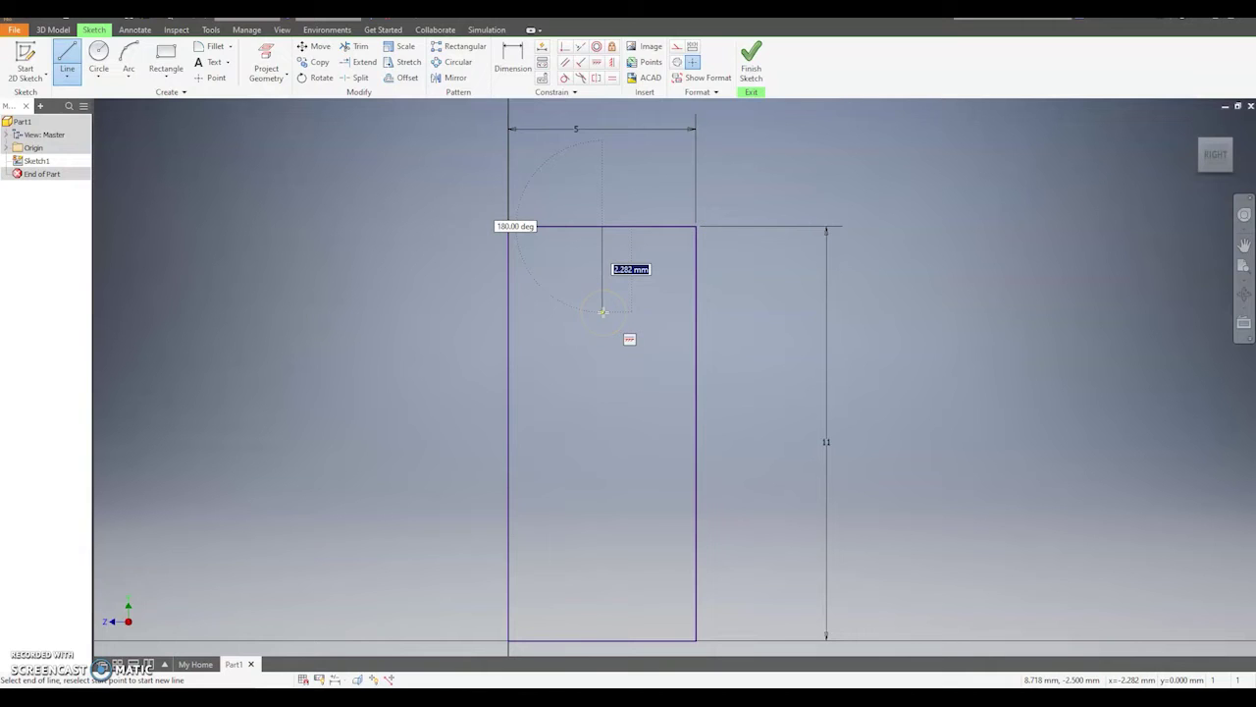
{"action": "type", "text": "2"}
{"action": "key", "text": "Return"}
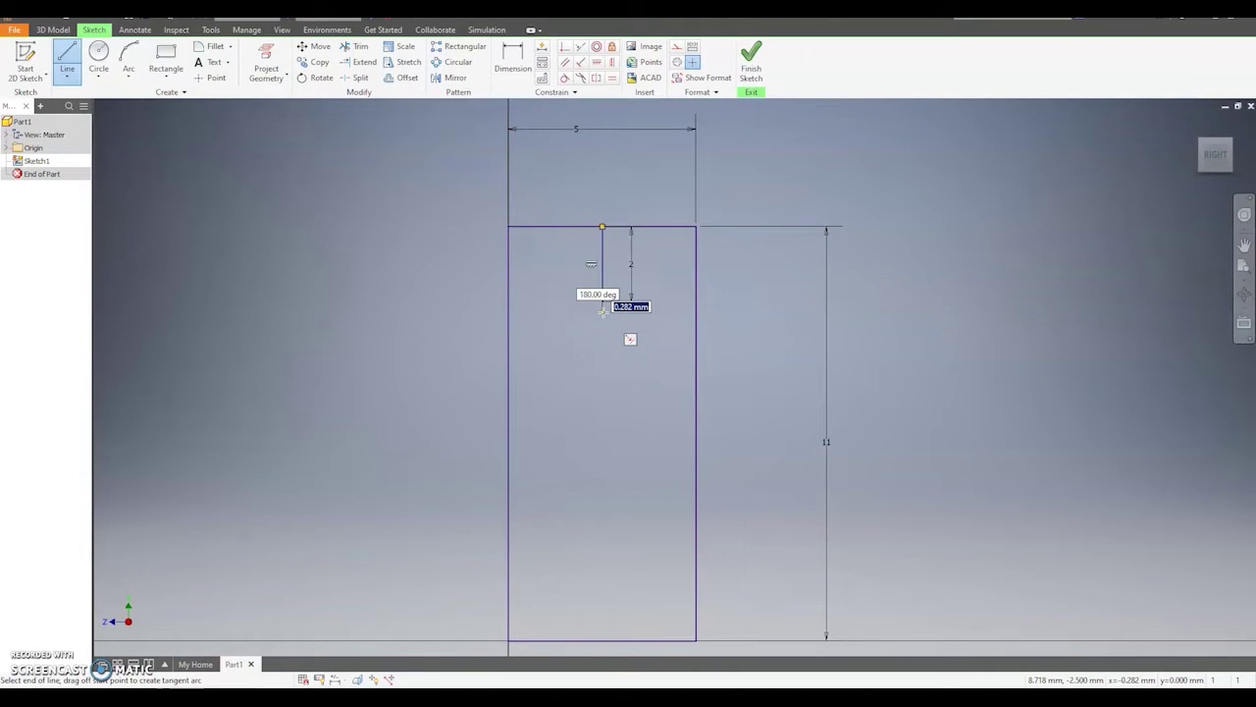
{"action": "left_click_drag", "start_coordinate": [602, 310], "coordinate": [695, 300]}
{"action": "left_click_drag", "start_coordinate": [751, 409], "coordinate": [597, 643]}
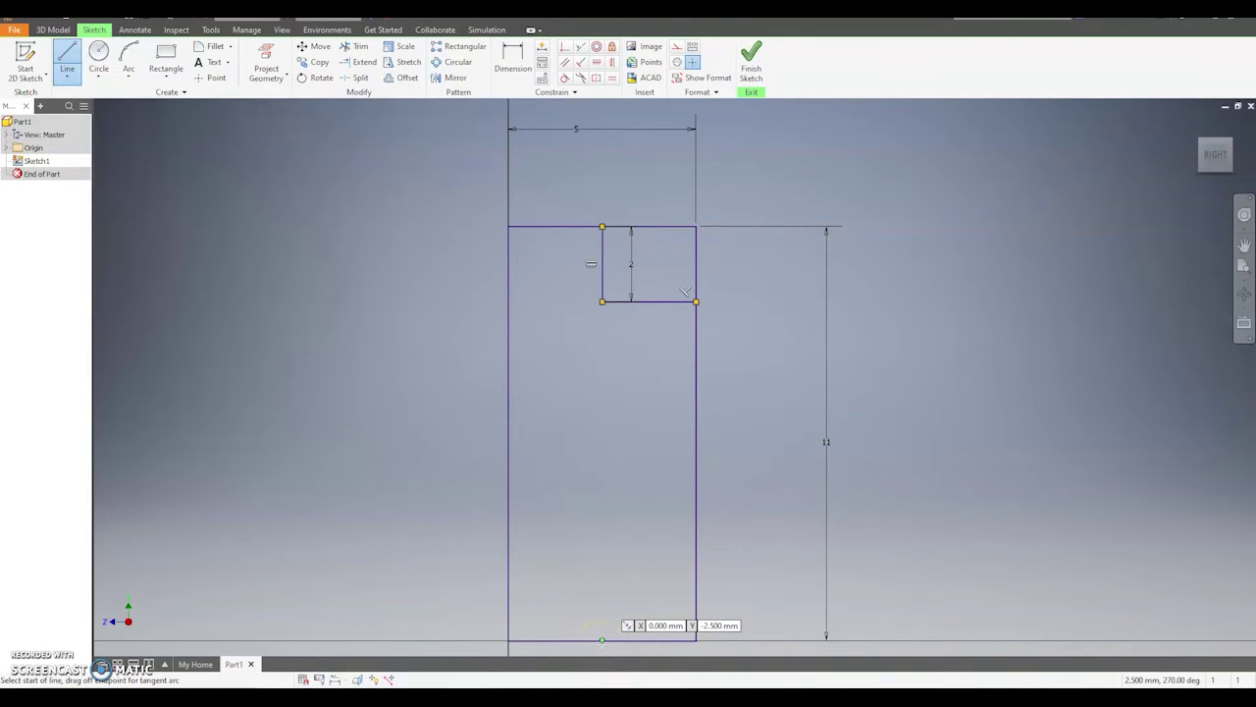
- Draw a 6 mm vertical line from the bottom edge's middle, ending on the left edge
{"action": "left_click", "coordinate": [602, 640]}
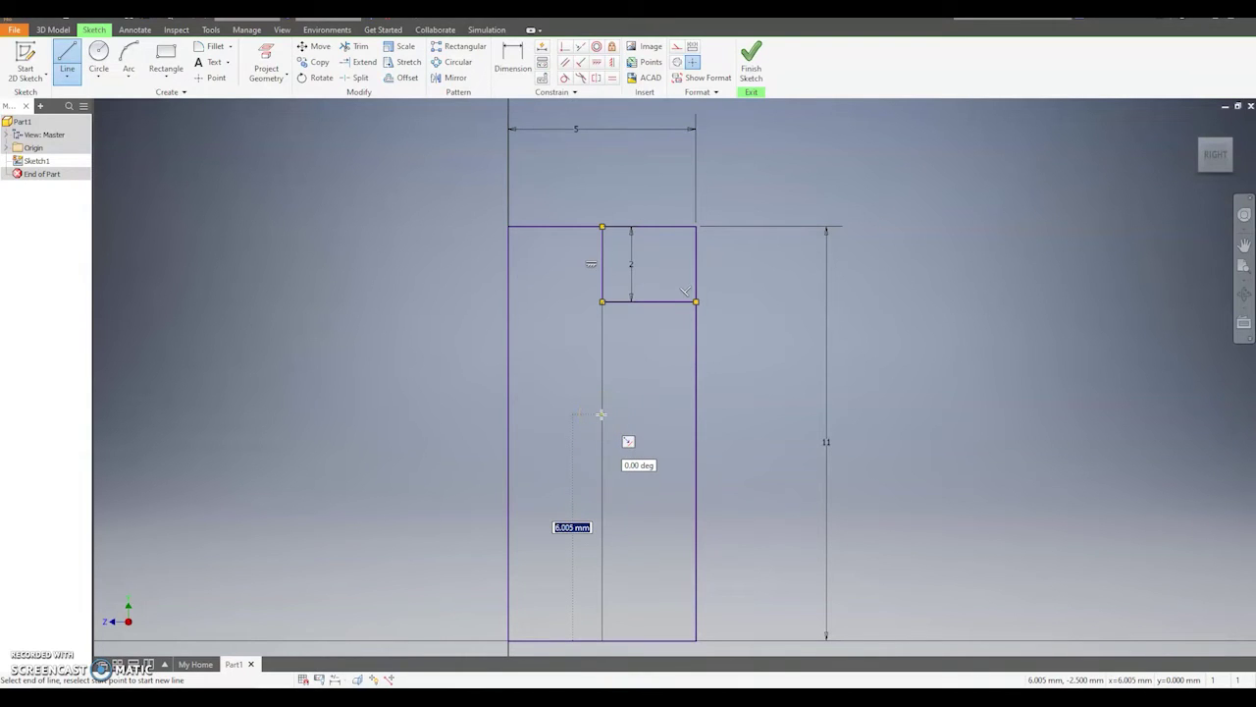
{"action": "type", "text": "6"}
{"action": "key", "text": "Return"}
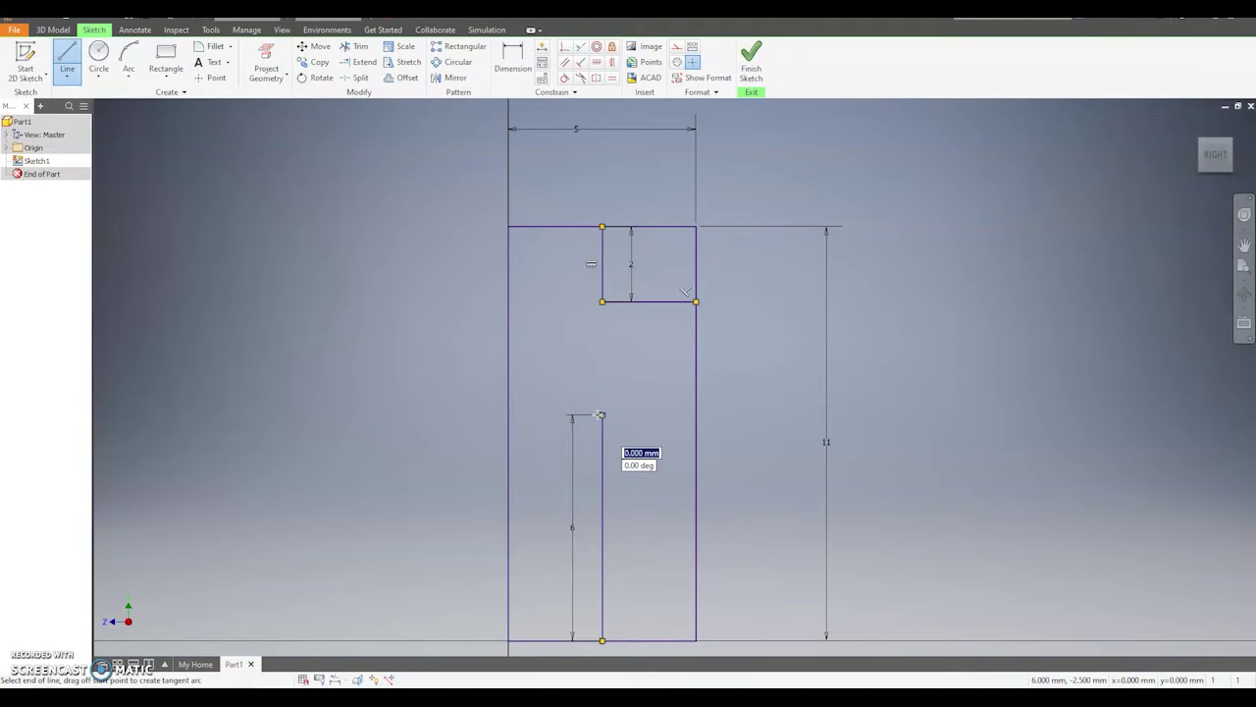
{"action": "double_click", "coordinate": [508, 415]}
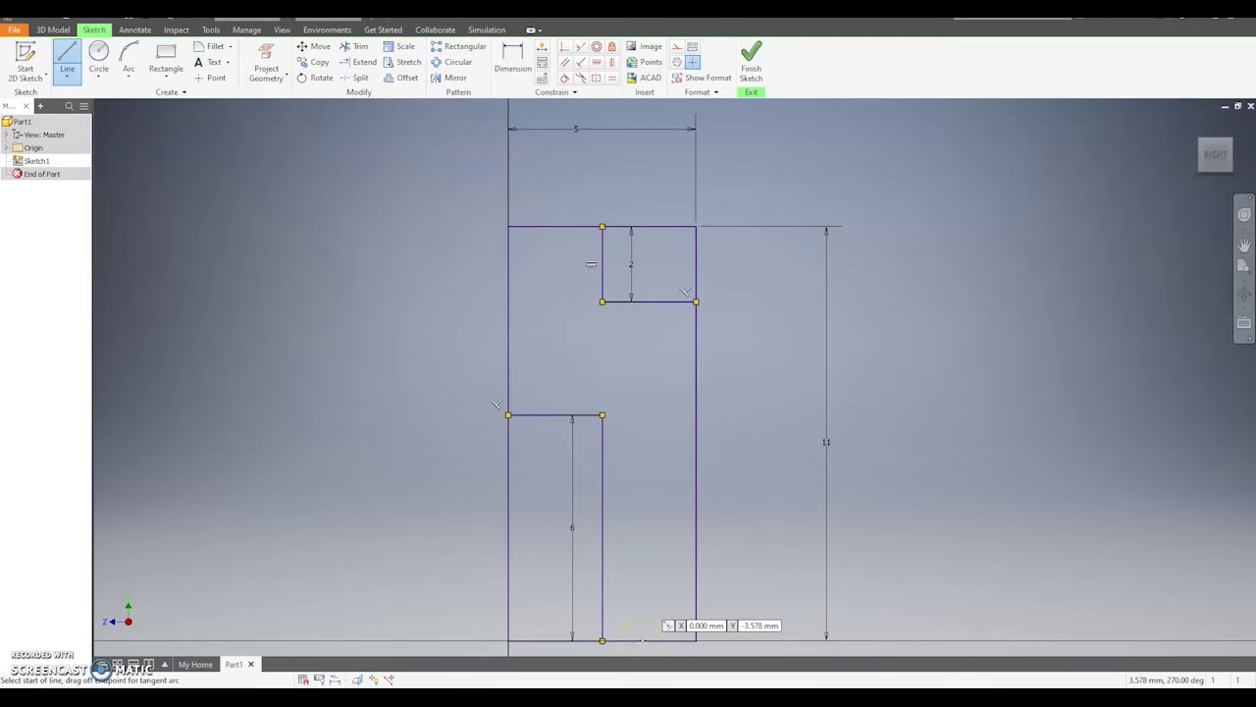
- Sketch a bottom-right step of 1 mm horizontal and 1 mm vertical segments to the right-edge corner
{"action": "left_click_drag", "start_coordinate": [643, 639], "coordinate": [646, 577]}
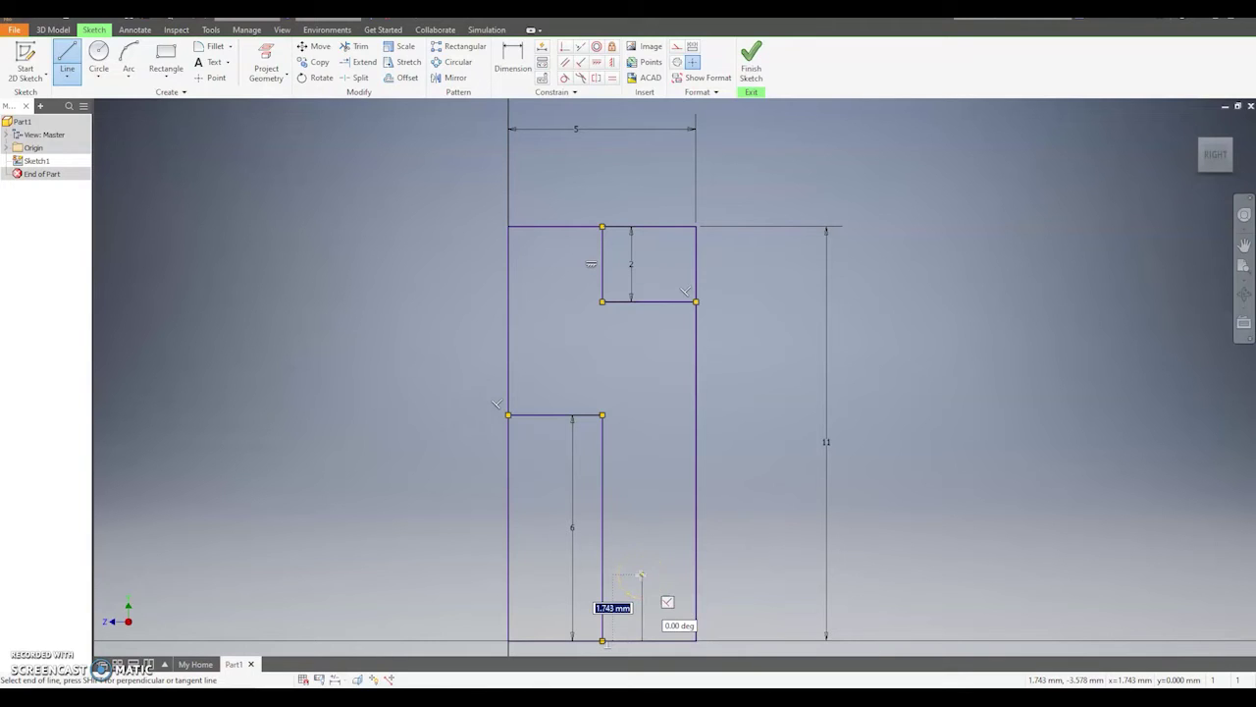
{"action": "type", "text": "1"}
{"action": "key", "text": "Return"}
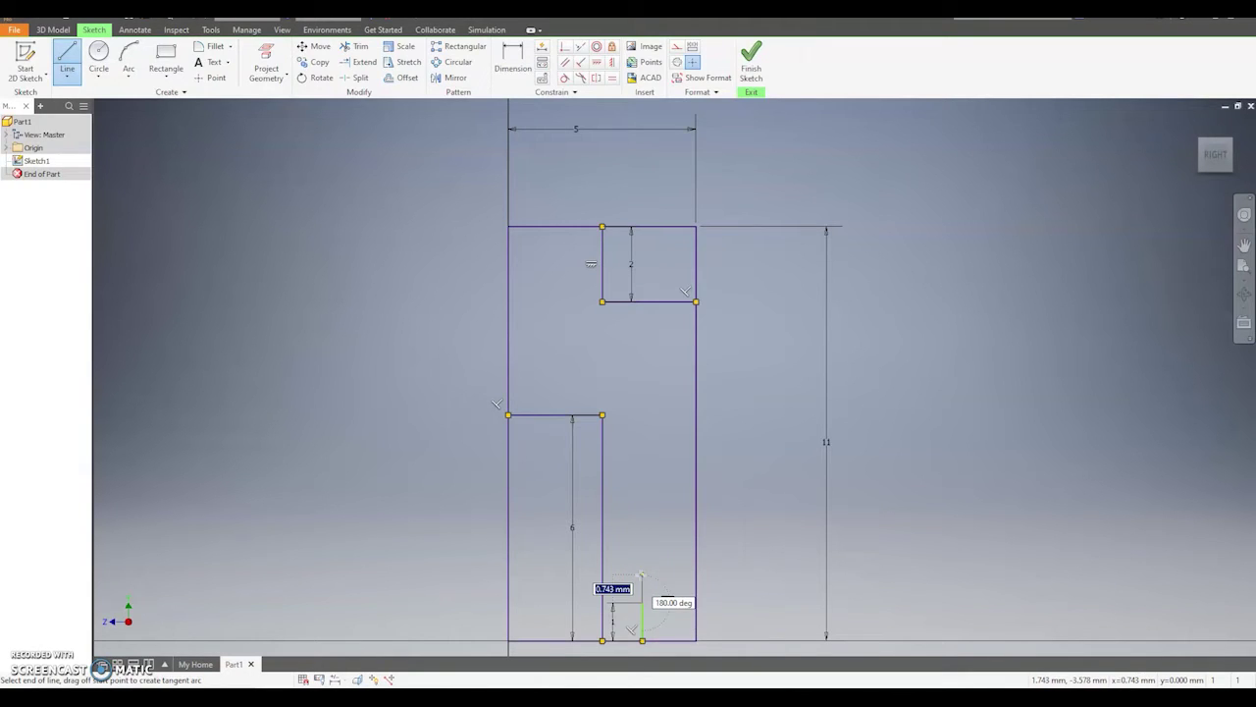
{"action": "type", "text": "1"}
{"action": "key", "text": "Return"}
{"action": "left_click", "coordinate": [693, 601]}
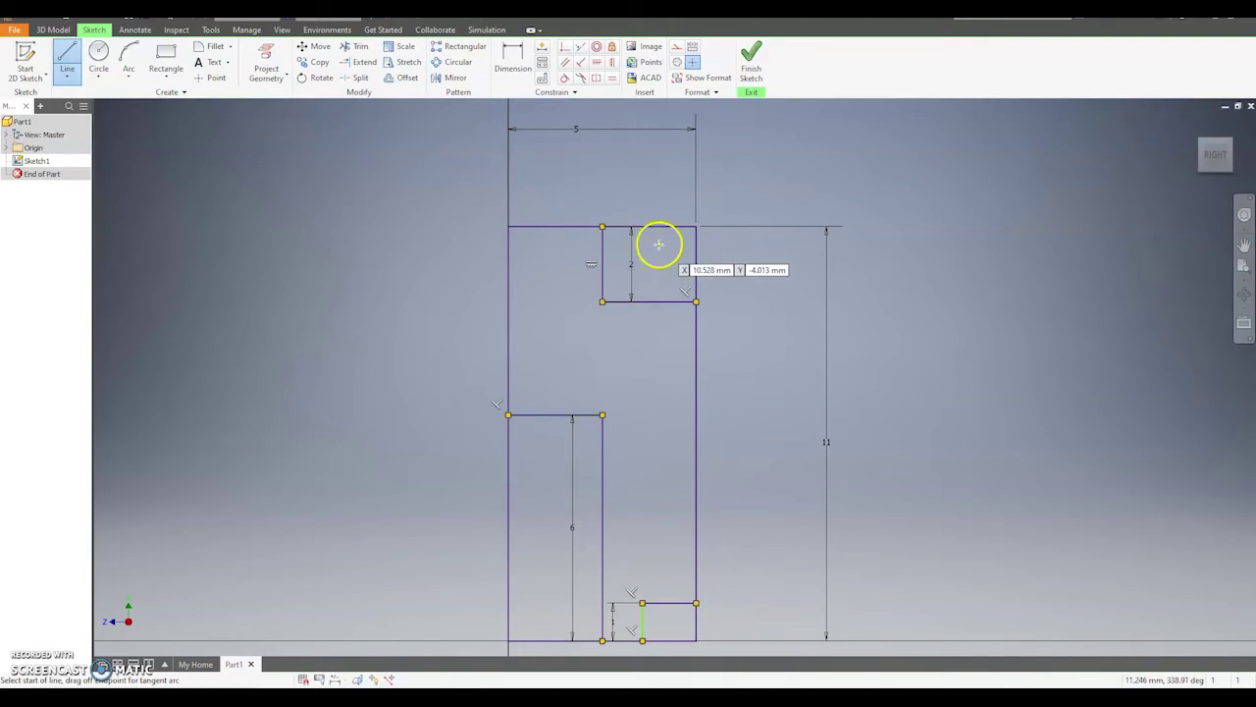
{"action": "left_click", "coordinate": [512, 57]}
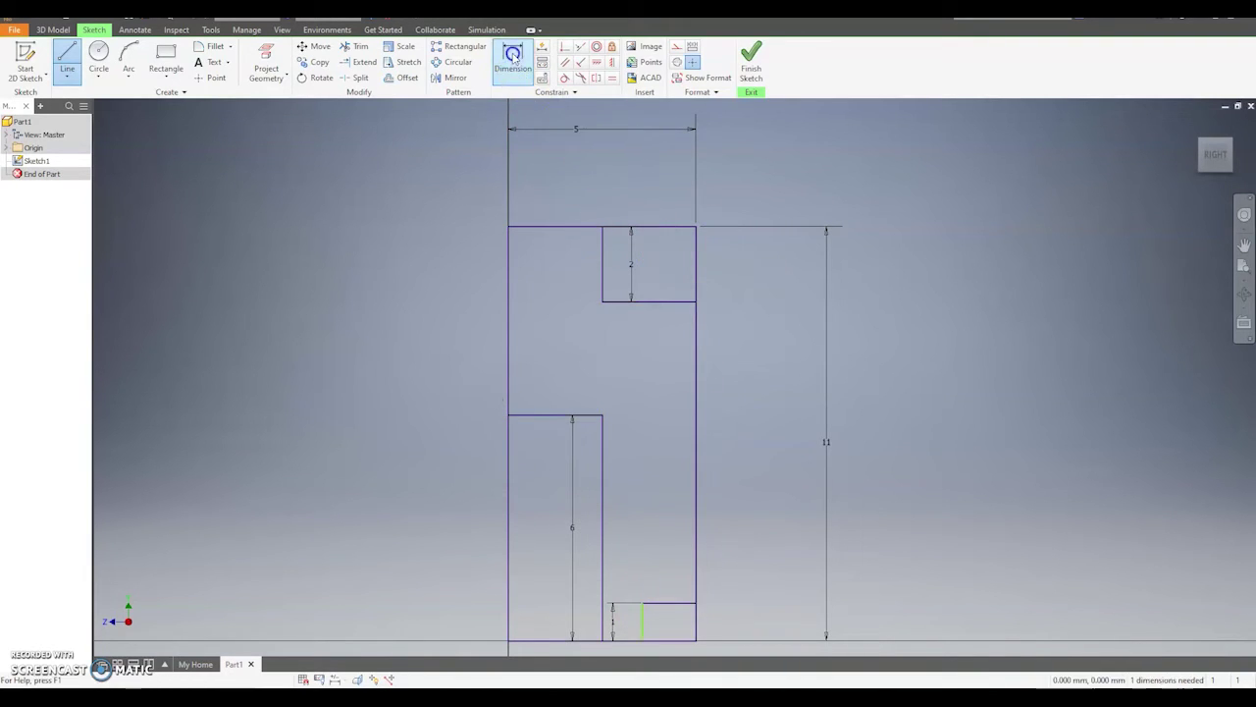
- Dimension the bottom step's short top segment at 1.5 mm
{"action": "left_click", "coordinate": [668, 602]}
{"action": "left_click", "coordinate": [668, 586]}
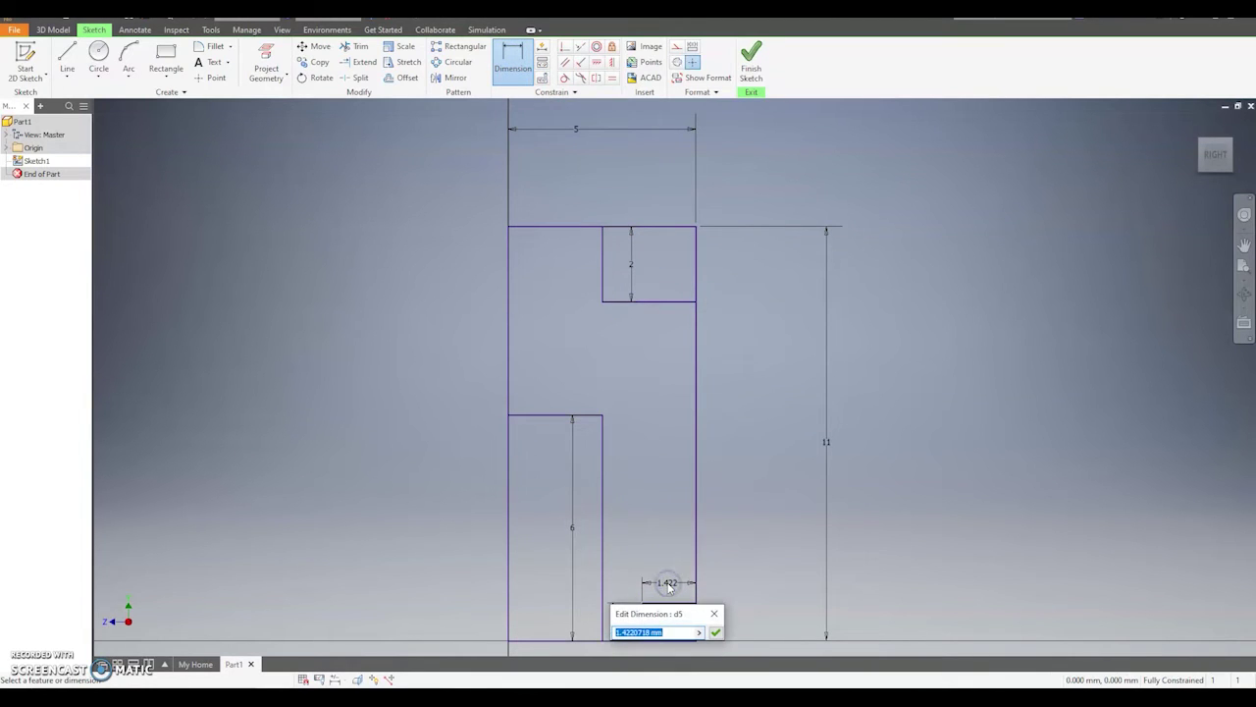
{"action": "type", "text": "1.5"}
{"action": "key", "text": "Return"}
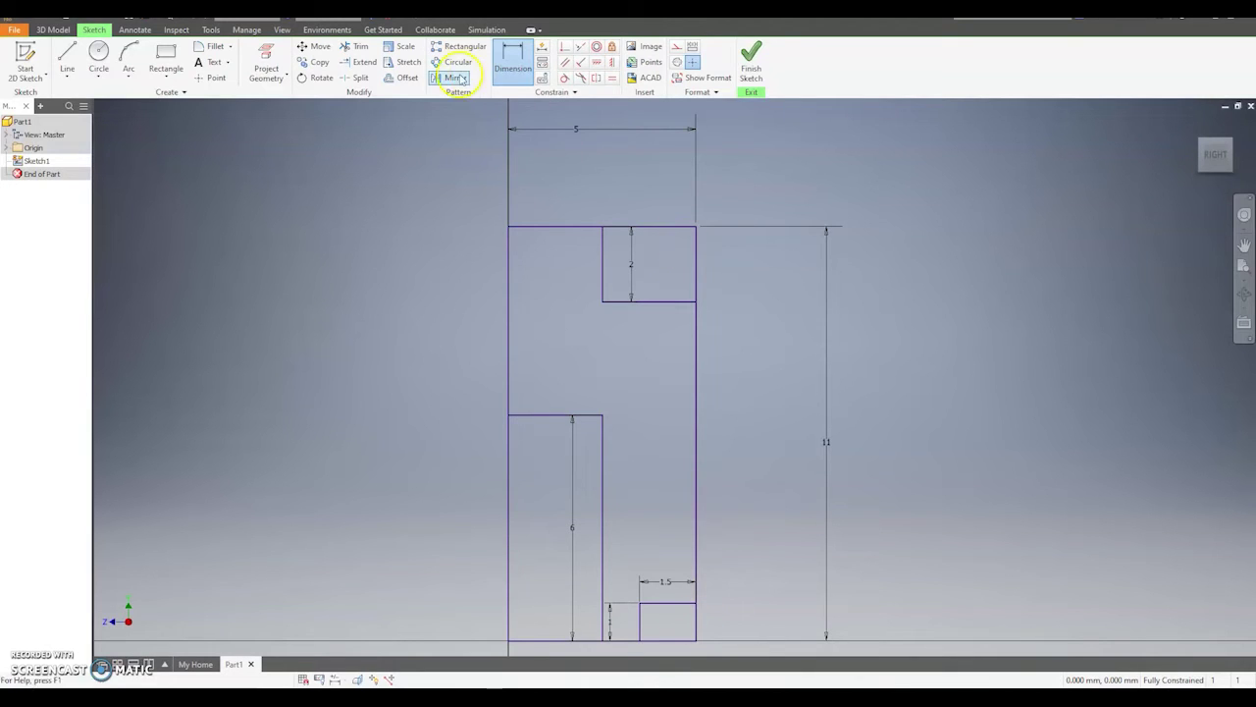
- Trim the unwanted bottom and left segments off the stepped outline, undoing one wrong trim
{"action": "left_click", "coordinate": [354, 48]}
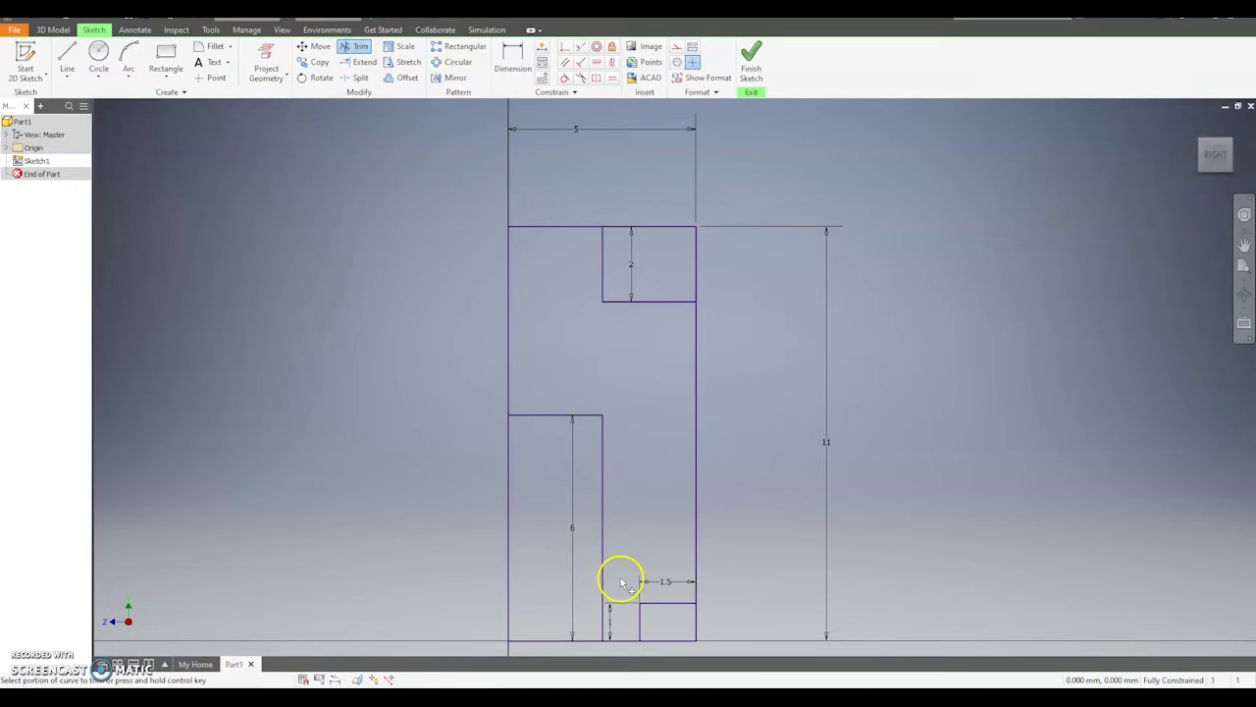
{"action": "left_click", "coordinate": [529, 642]}
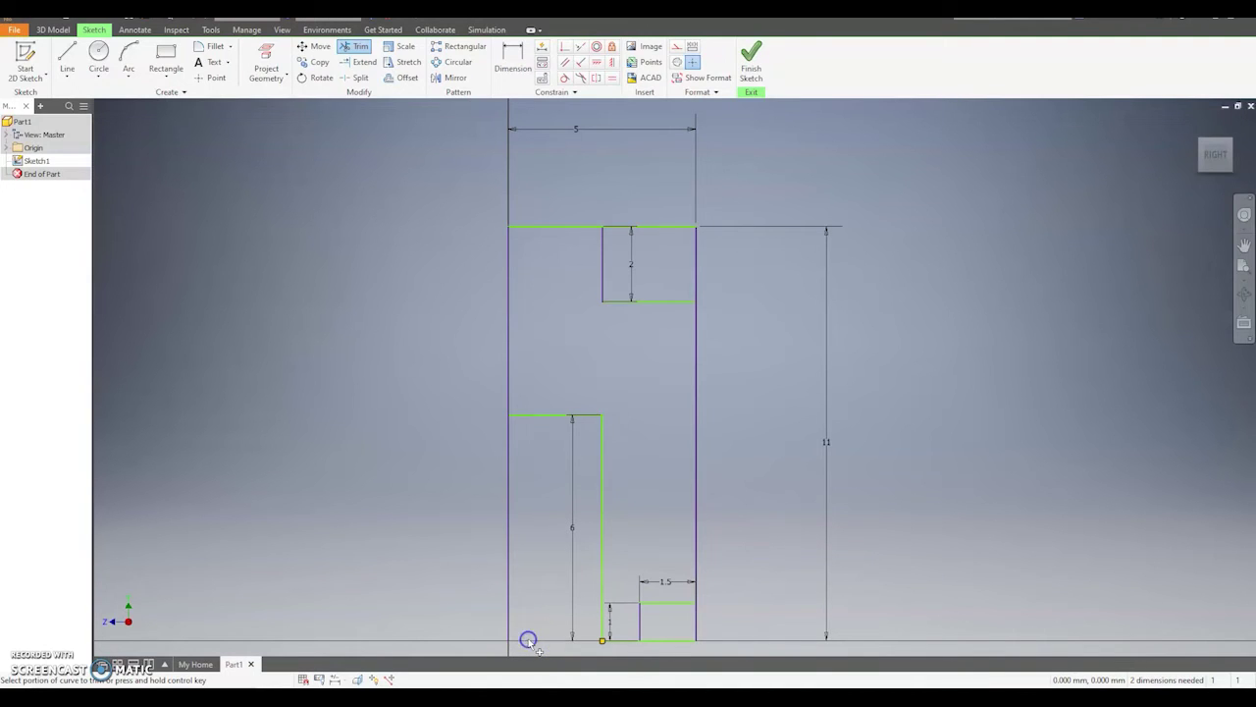
{"action": "left_click", "coordinate": [508, 543]}
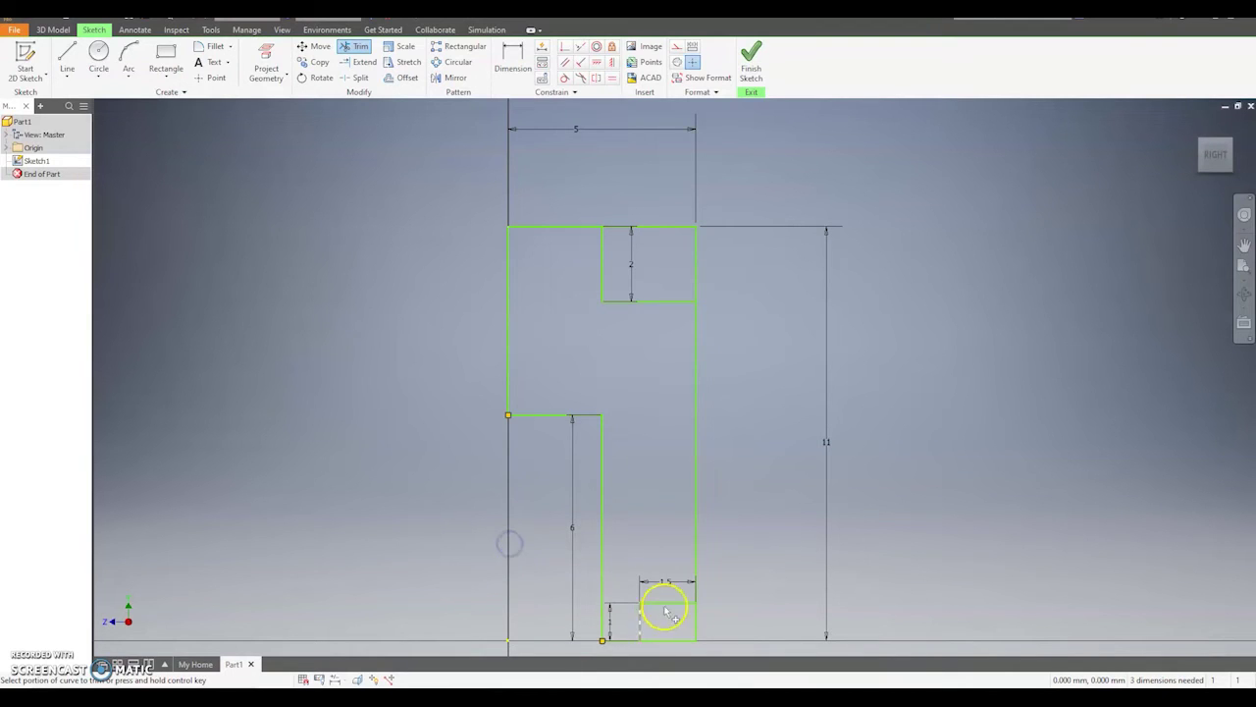
{"action": "left_click", "coordinate": [670, 643]}
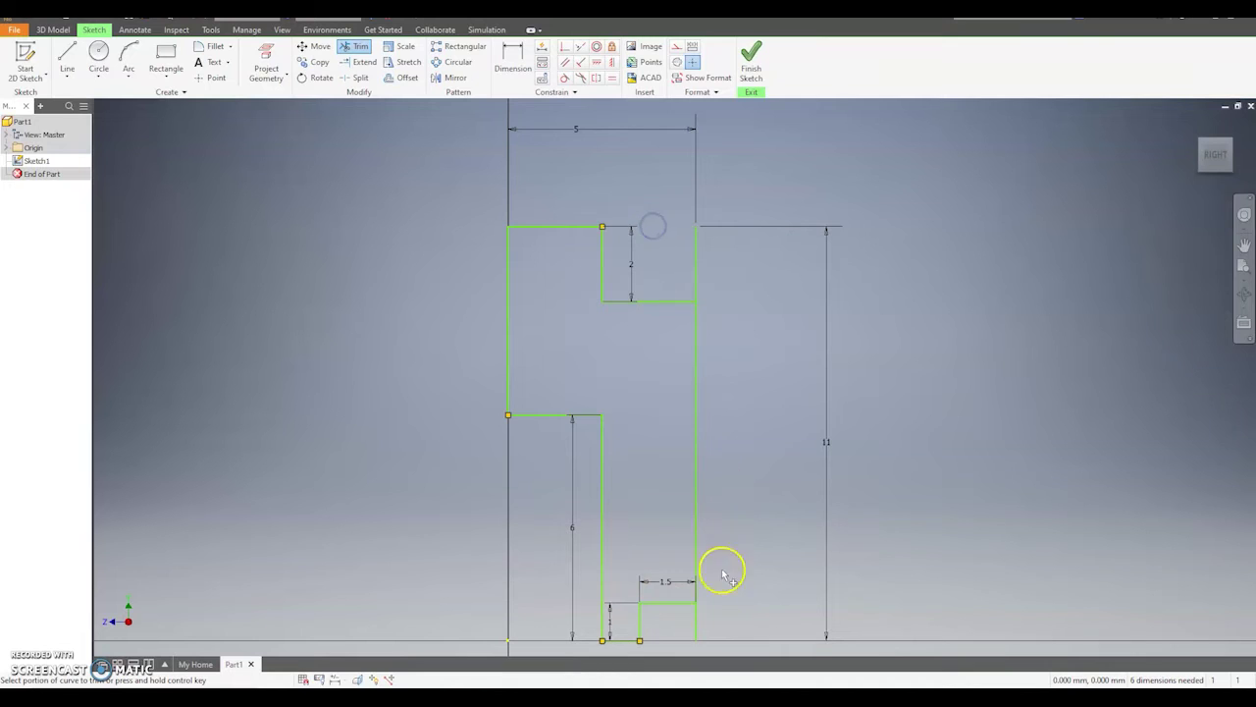
{"action": "left_click", "coordinate": [696, 626]}
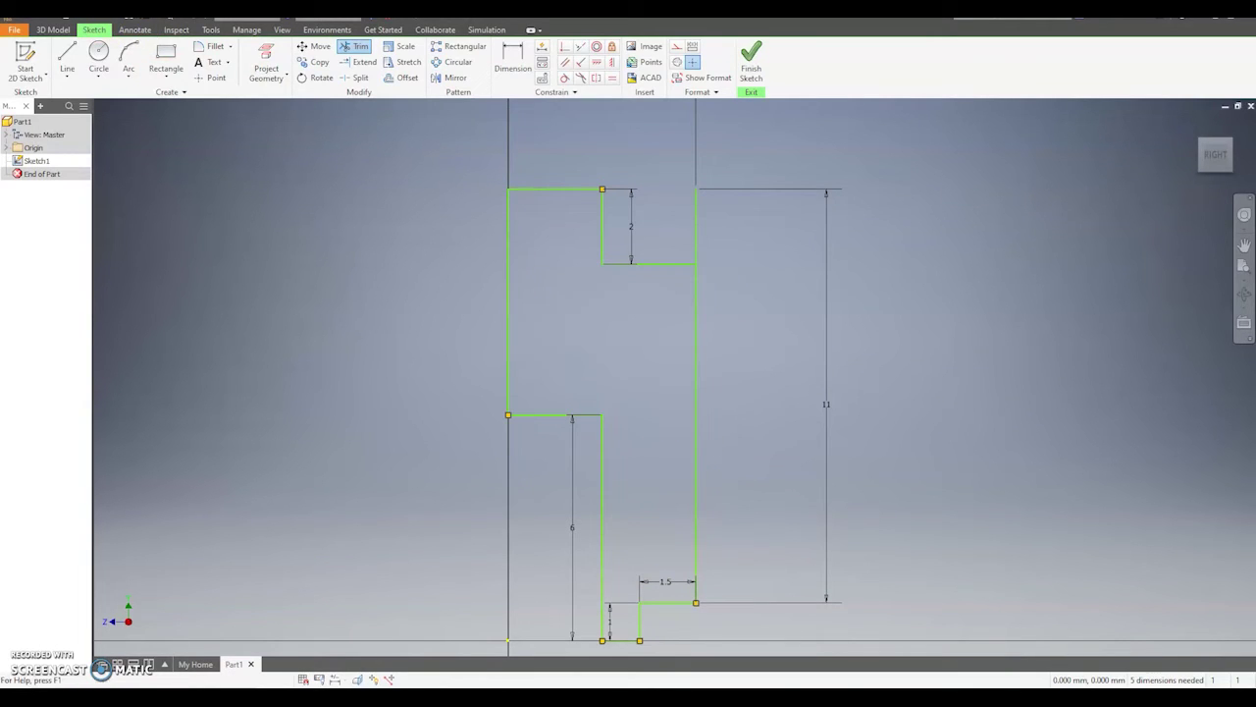
{"action": "key", "text": "ctrl+z"}
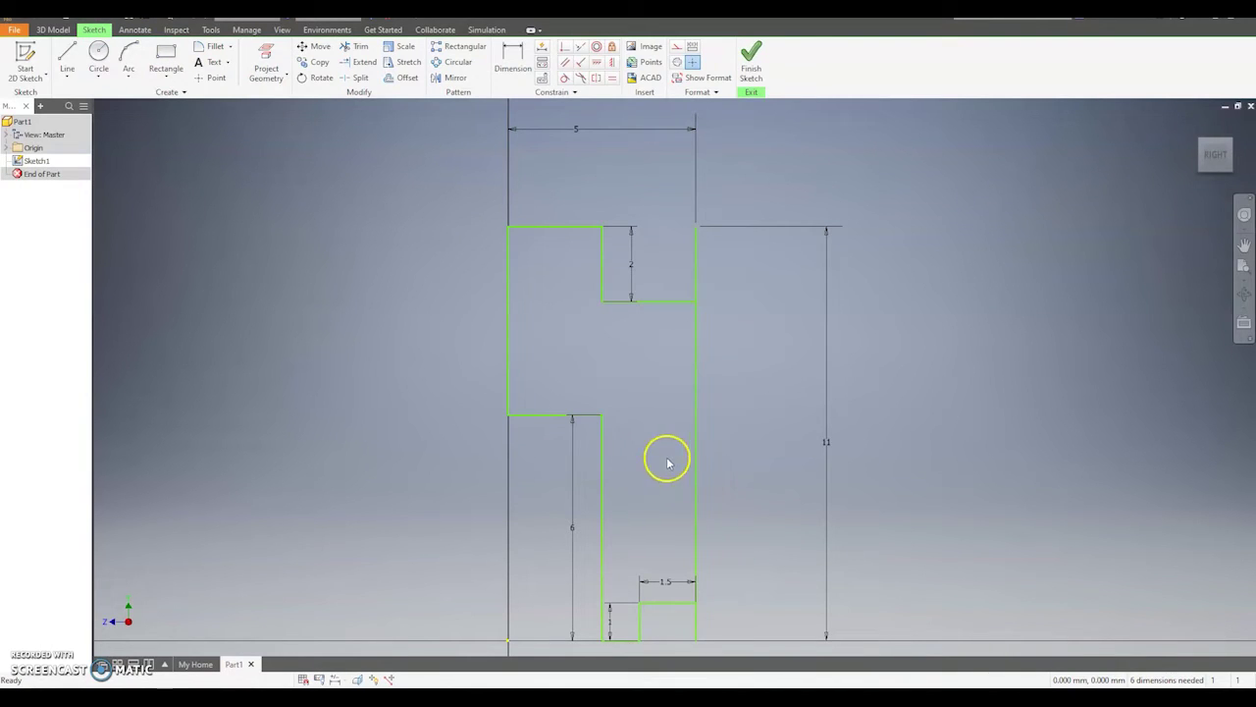
- Delete the long right-hand vertical line along with its 11 and 5 dimensions
{"action": "left_click", "coordinate": [695, 450]}
{"action": "key", "text": "Delete"}
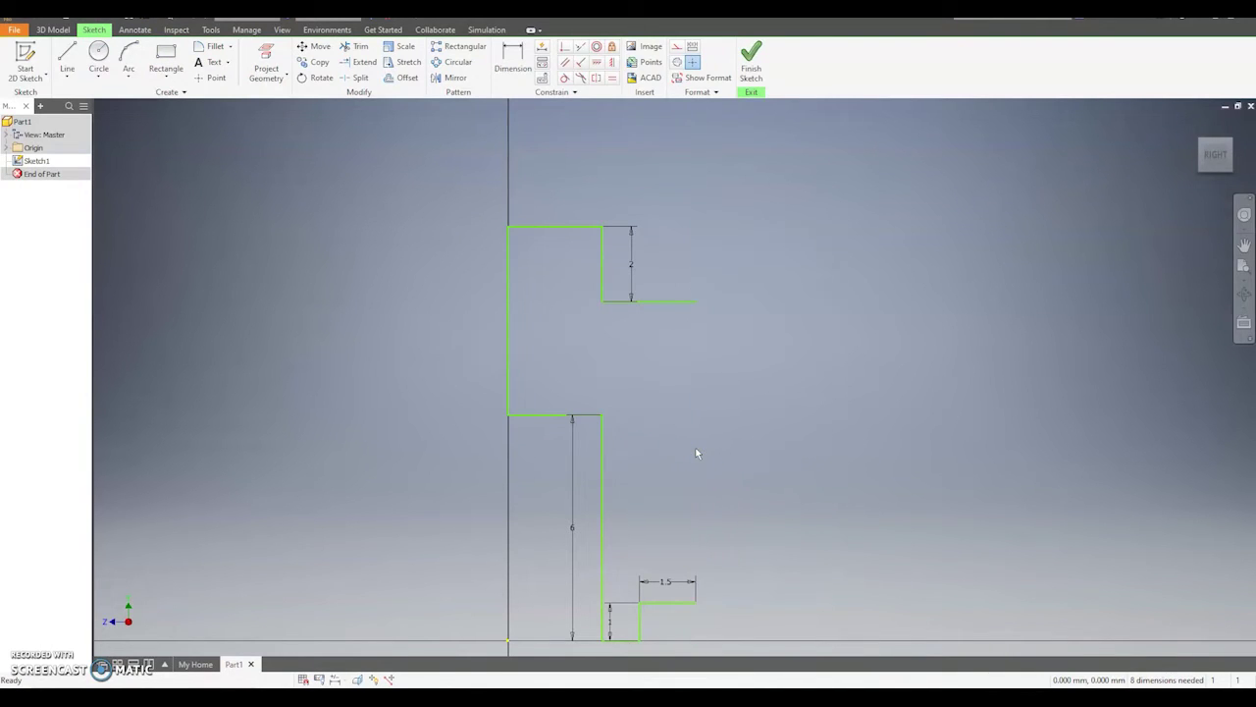
{"action": "key", "text": "l"}
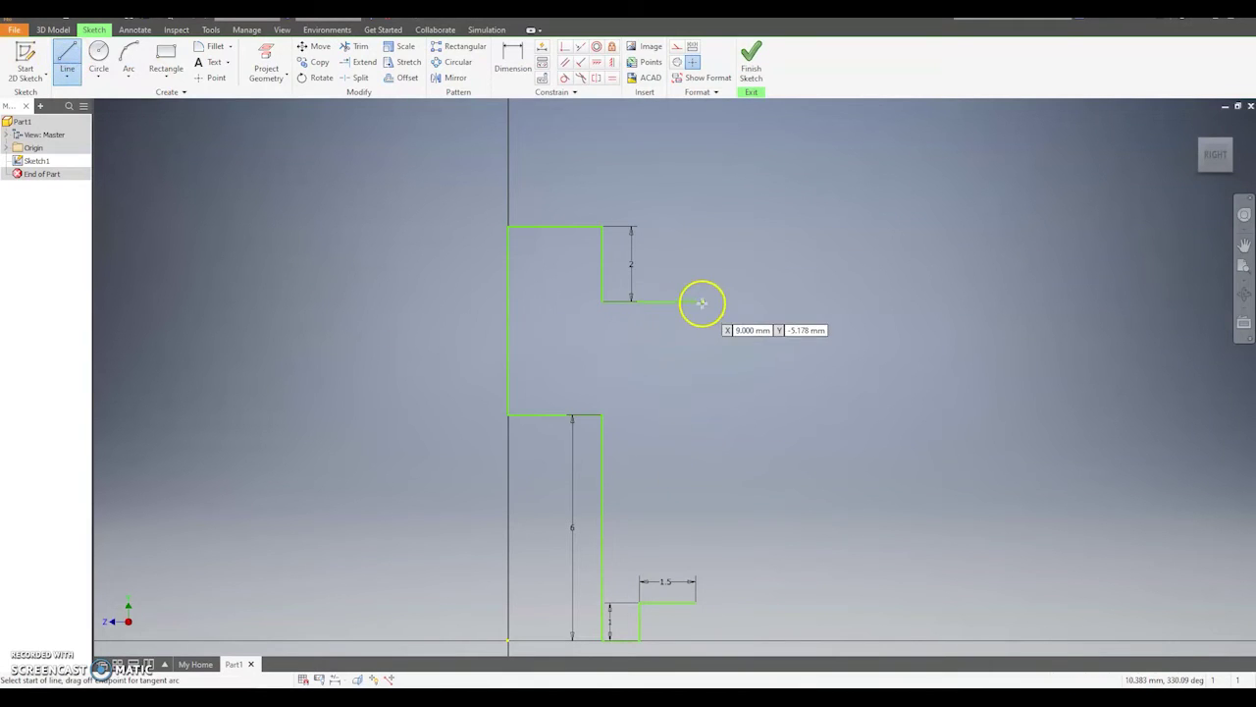
{"action": "left_click", "coordinate": [697, 301]}
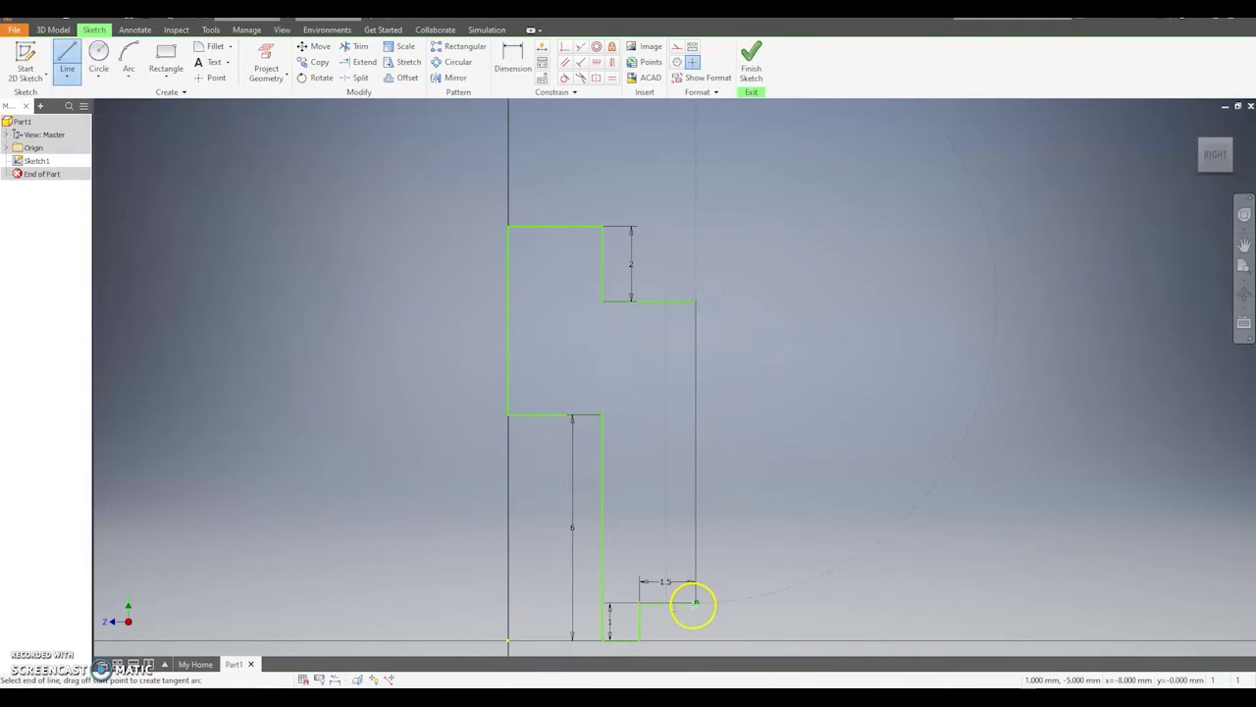
- Close the profile with a vertical line and revolve it fully around its left edge
{"action": "left_click", "coordinate": [695, 604]}
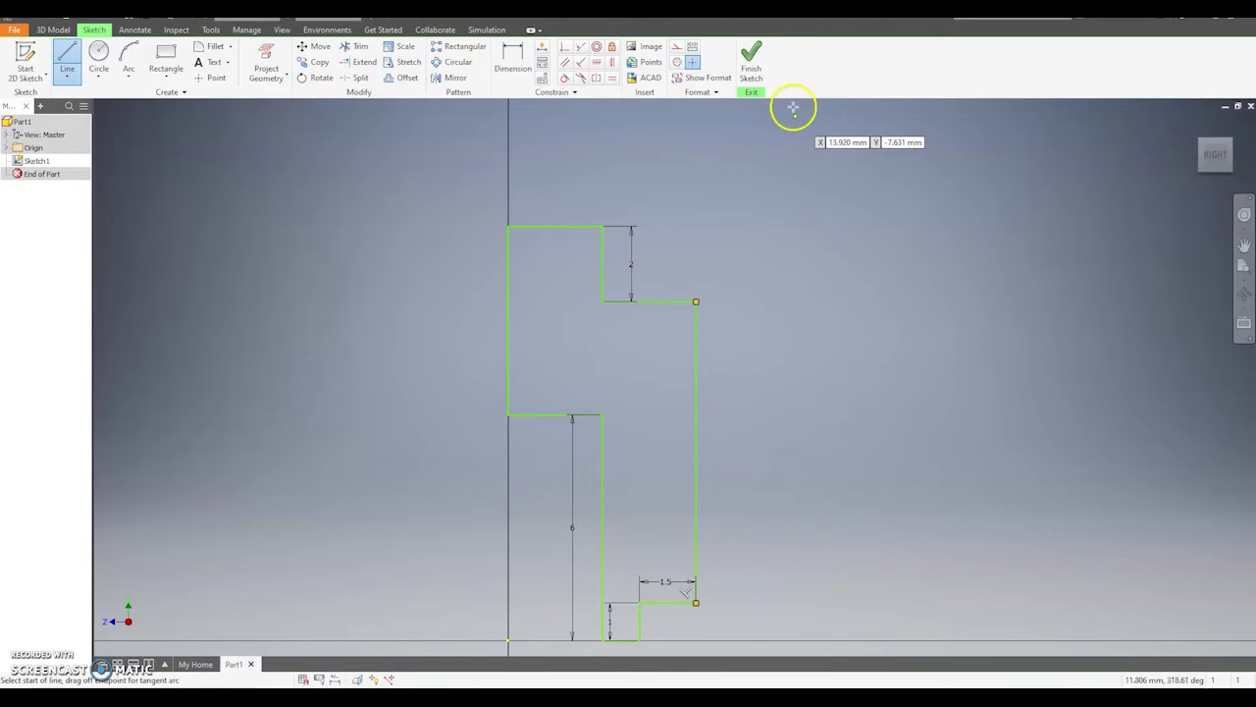
{"action": "left_click", "coordinate": [756, 65]}
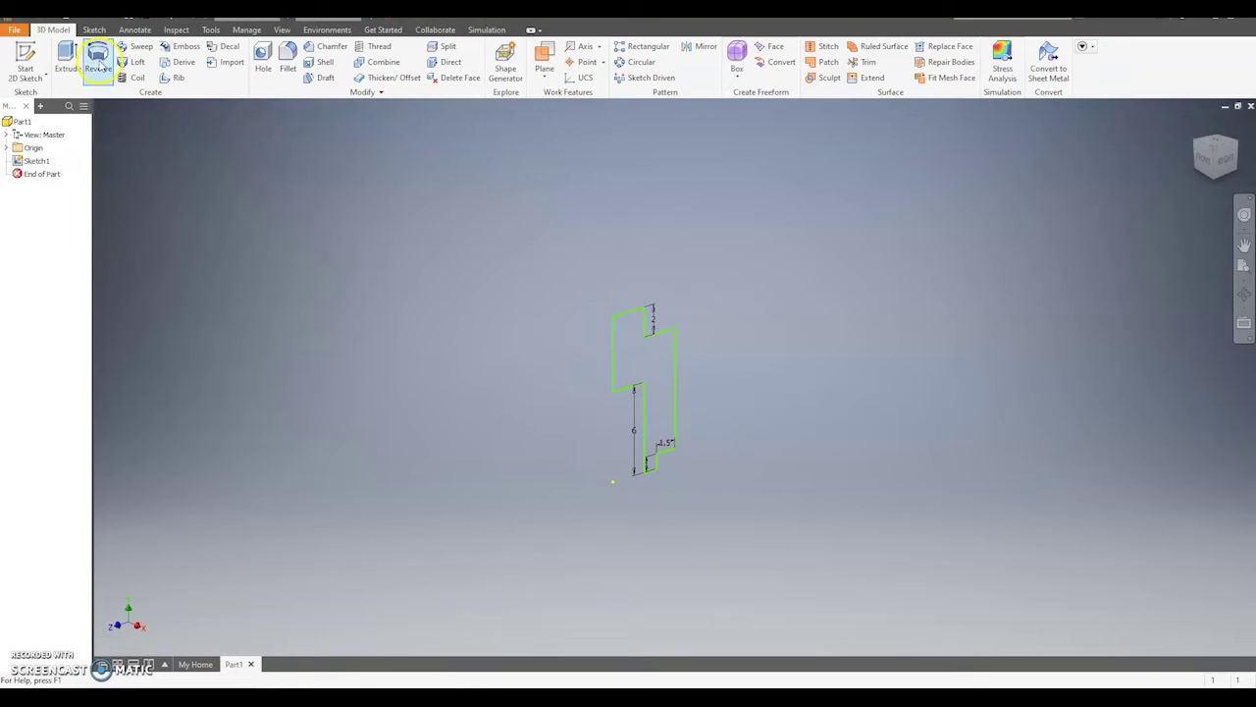
{"action": "left_click", "coordinate": [103, 65]}
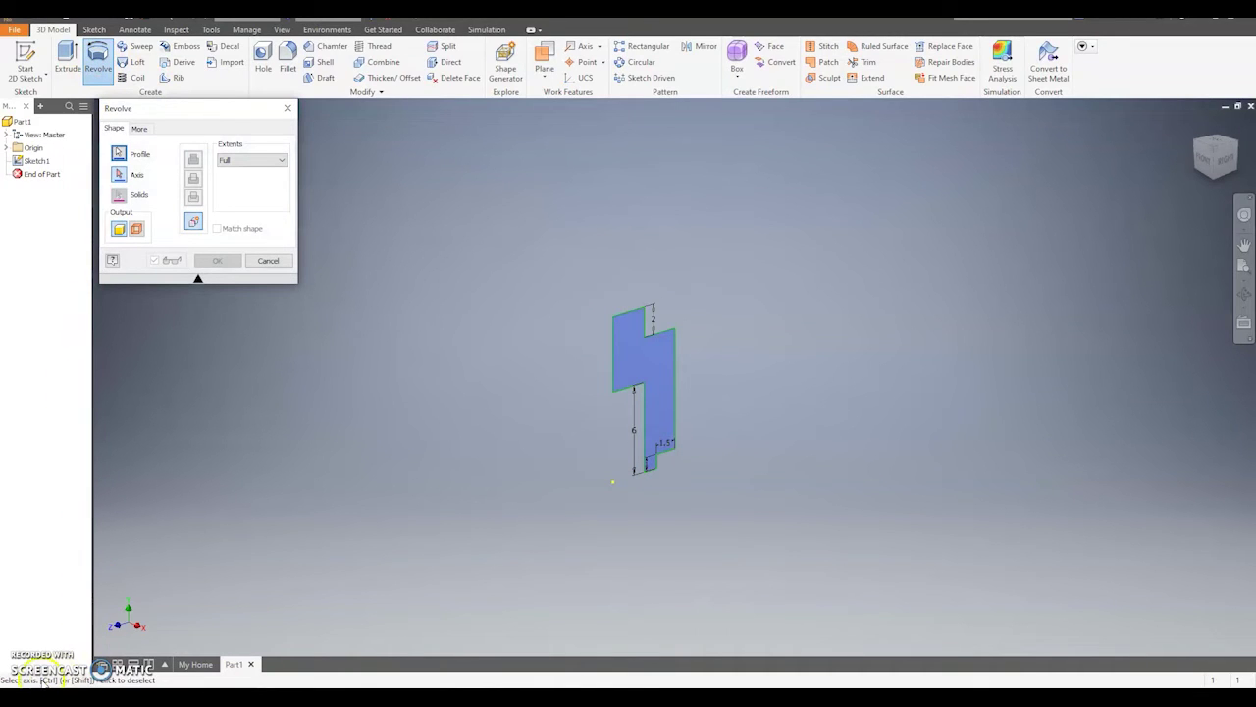
{"action": "left_click", "coordinate": [616, 353]}
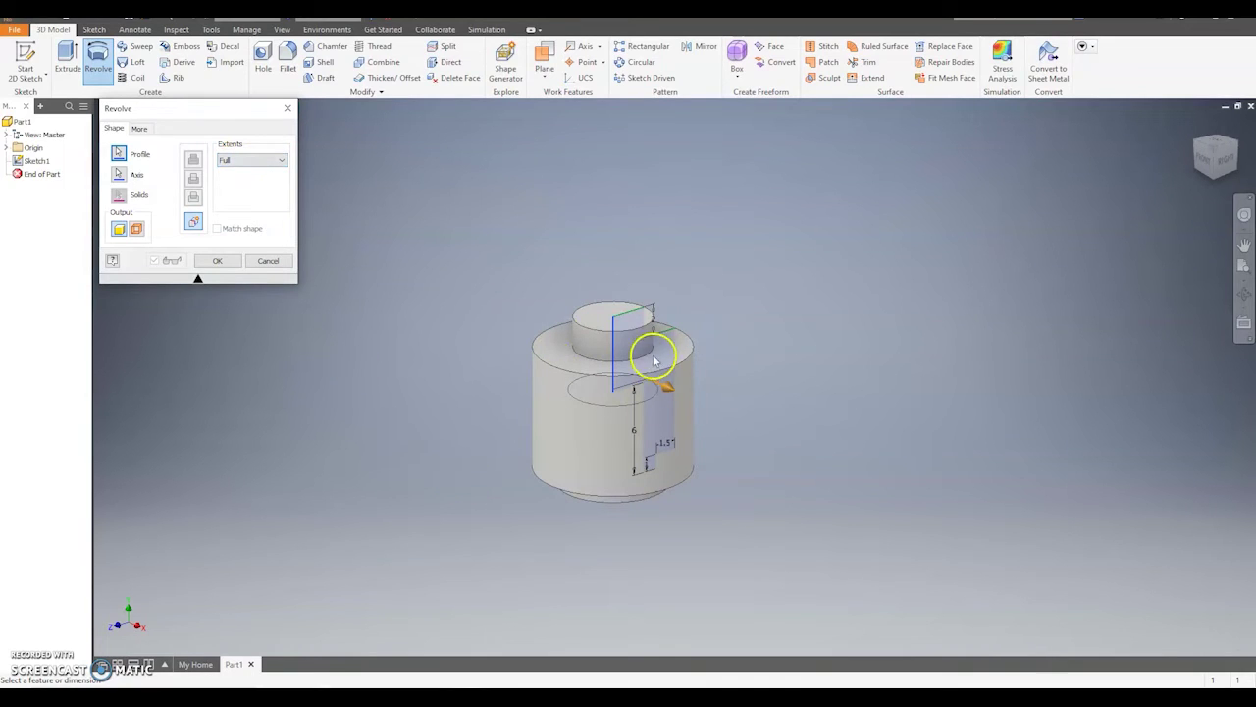
{"action": "left_click", "coordinate": [217, 260]}
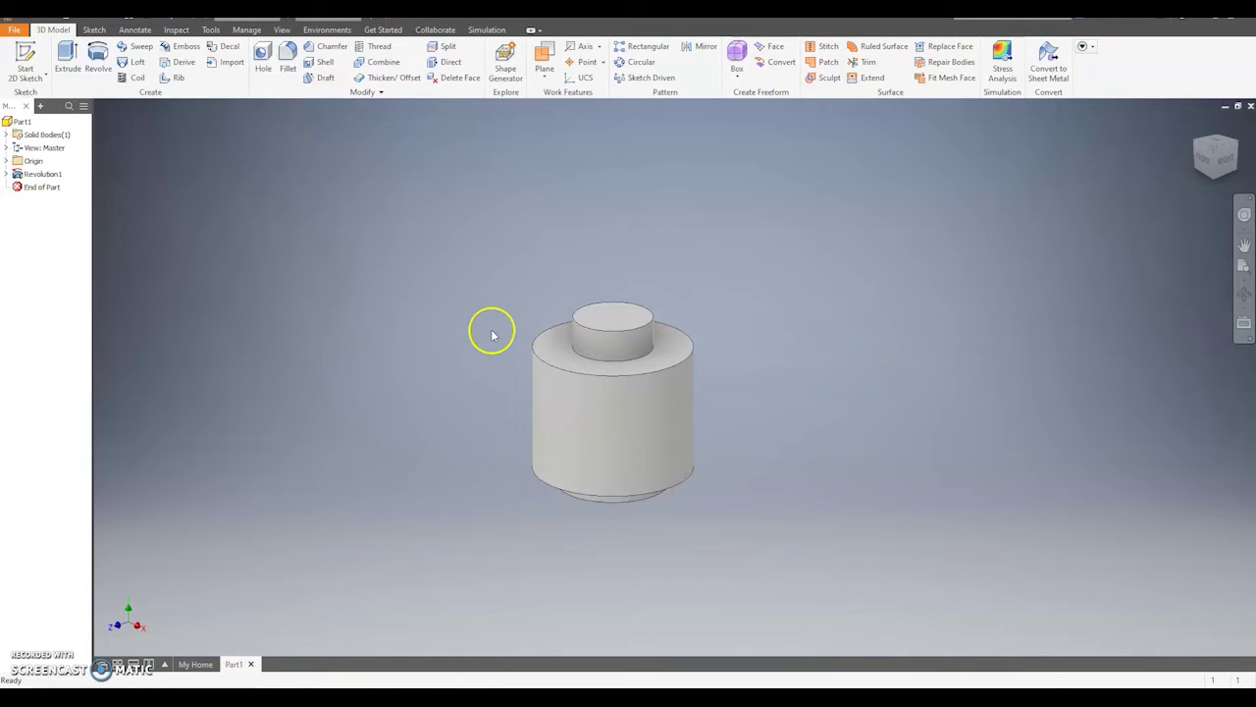
- Round the cylinder's top and bottom outer edges with 1 mm fillets
{"action": "left_click", "coordinate": [288, 61]}
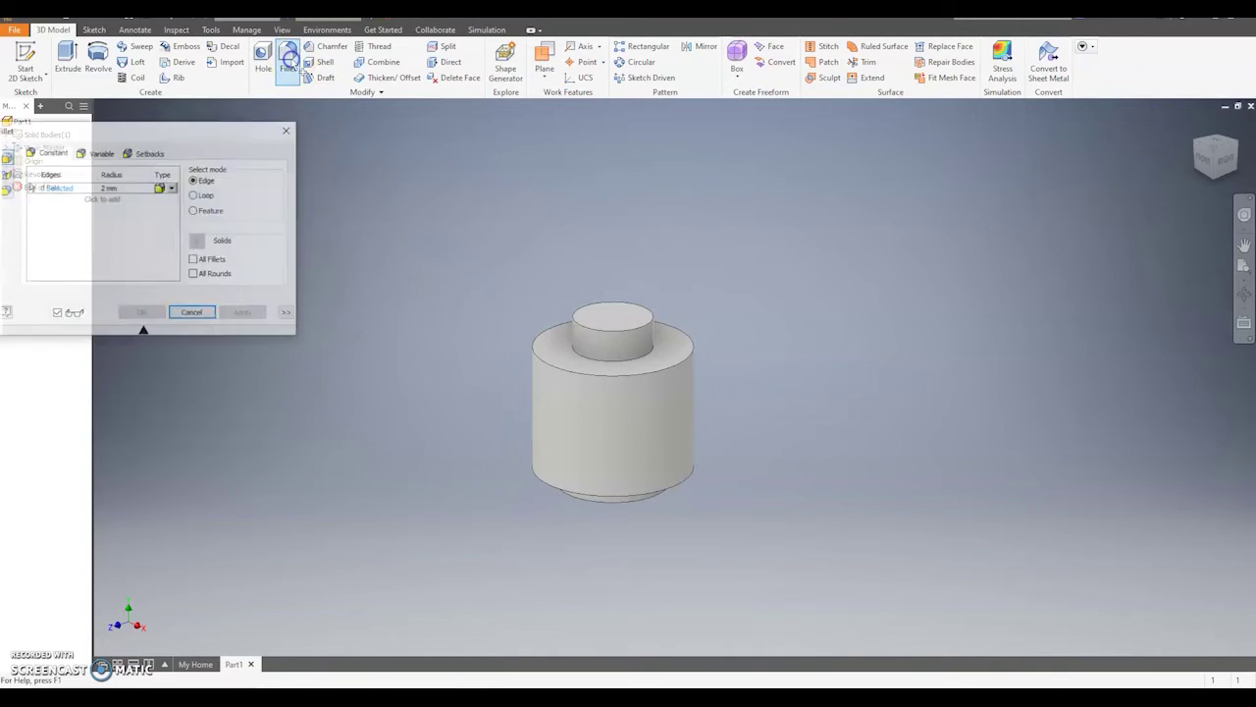
{"action": "left_click", "coordinate": [544, 364]}
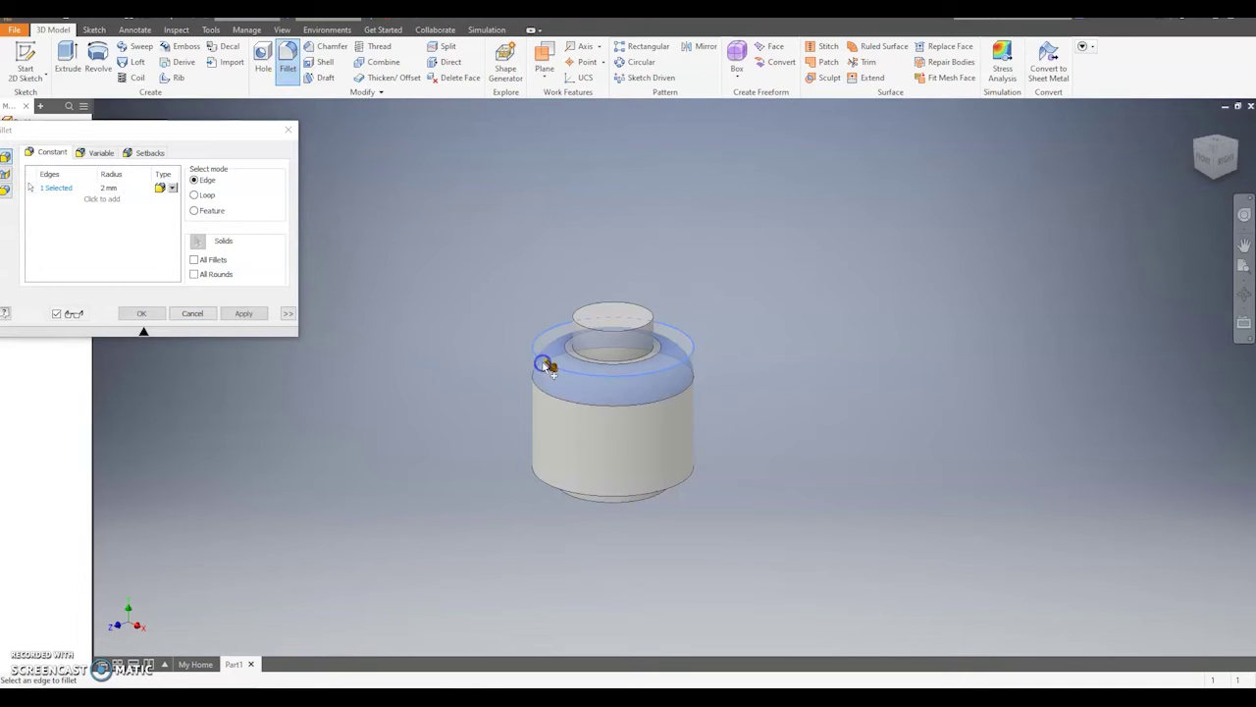
{"action": "left_click", "coordinate": [535, 469]}
{"action": "left_click", "coordinate": [108, 187]}
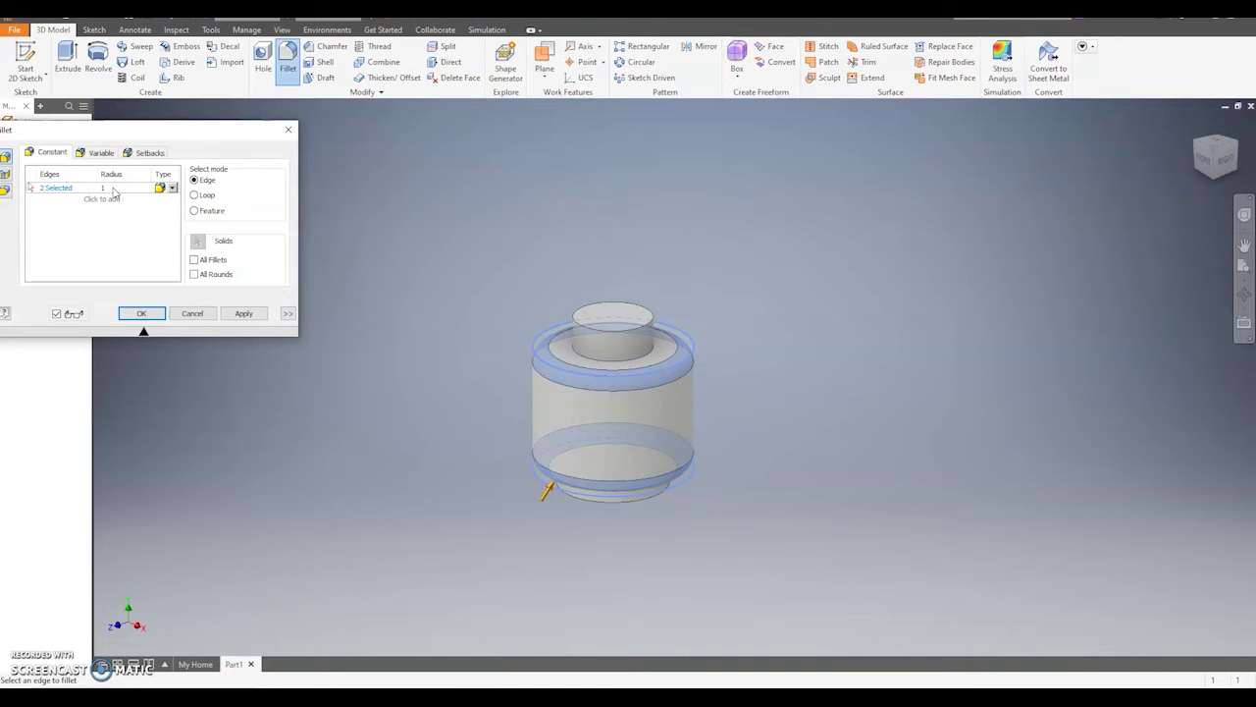
{"action": "left_click", "coordinate": [142, 313]}
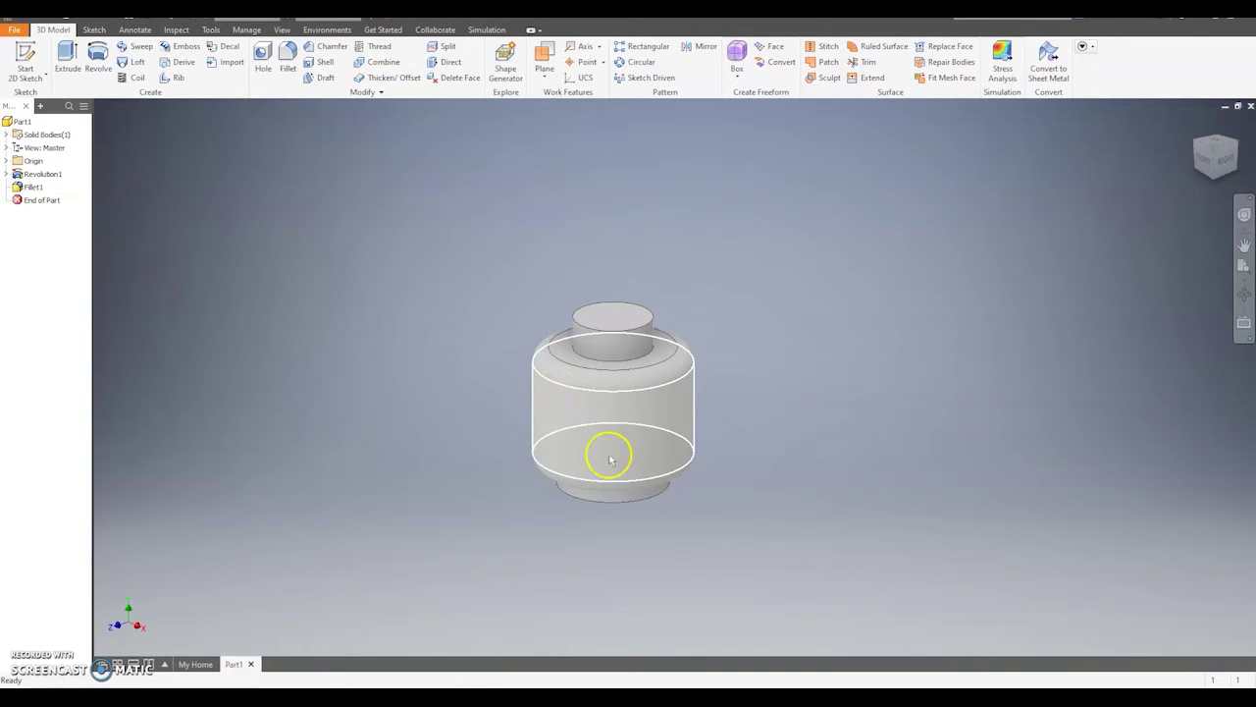
{"action": "mouse_move", "coordinate": [585, 477]}
{"action": "middle_mouse_down", "text": "shift"}
{"action": "mouse_move", "coordinate": [575, 437]}
{"action": "mouse_move", "coordinate": [567, 486]}
{"action": "middle_mouse_up", "text": "shift"}
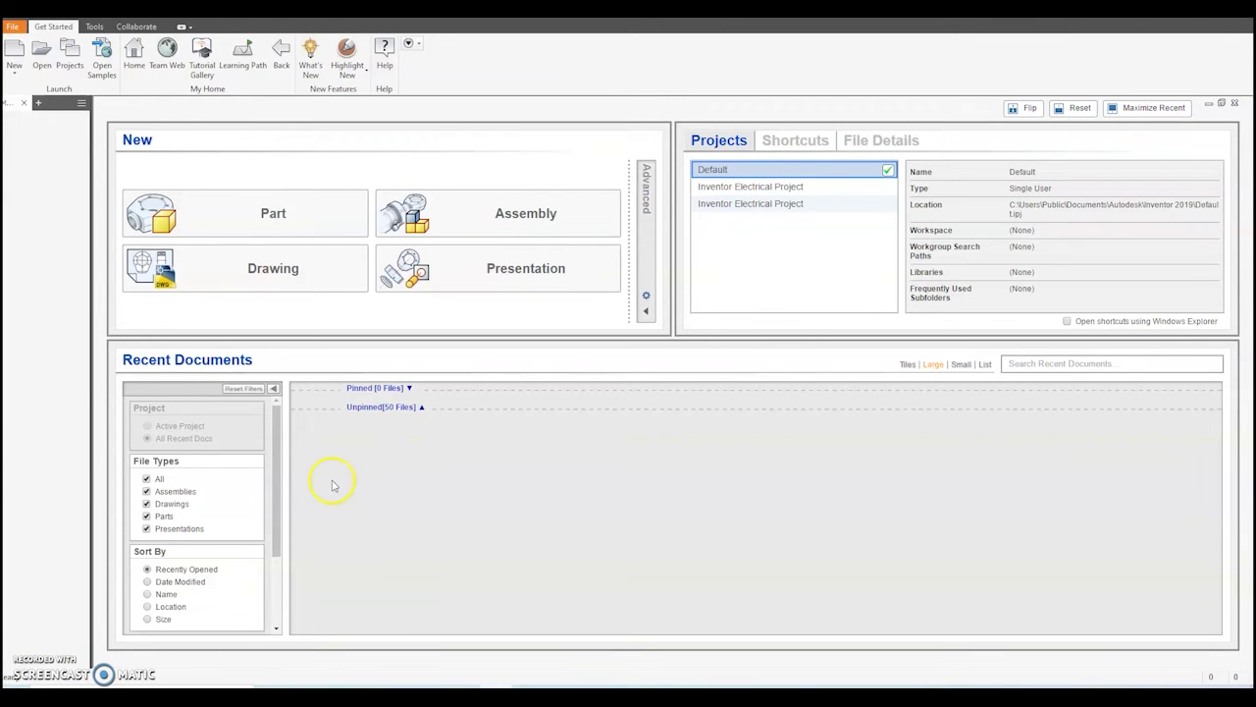
- Create Part2 from the Standard (mm) template, accepting the style conflict, and begin a new sketch
{"action": "left_click", "coordinate": [15, 54]}
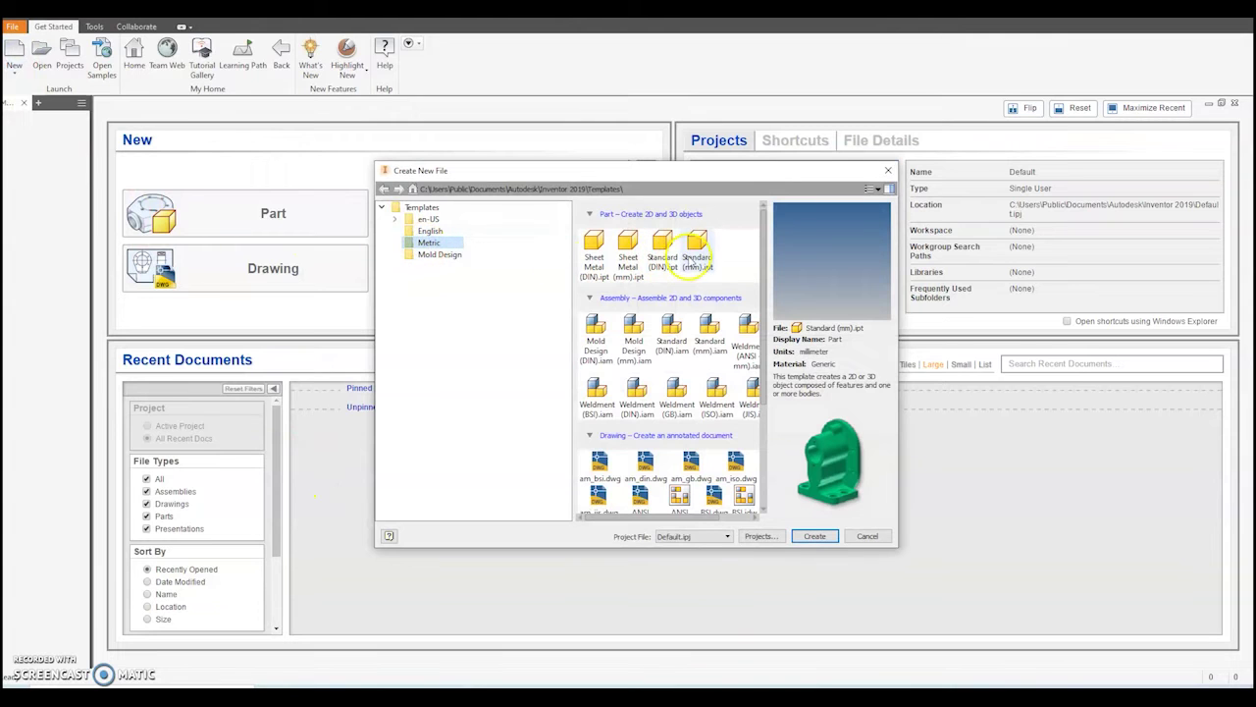
{"action": "left_click", "coordinate": [811, 539]}
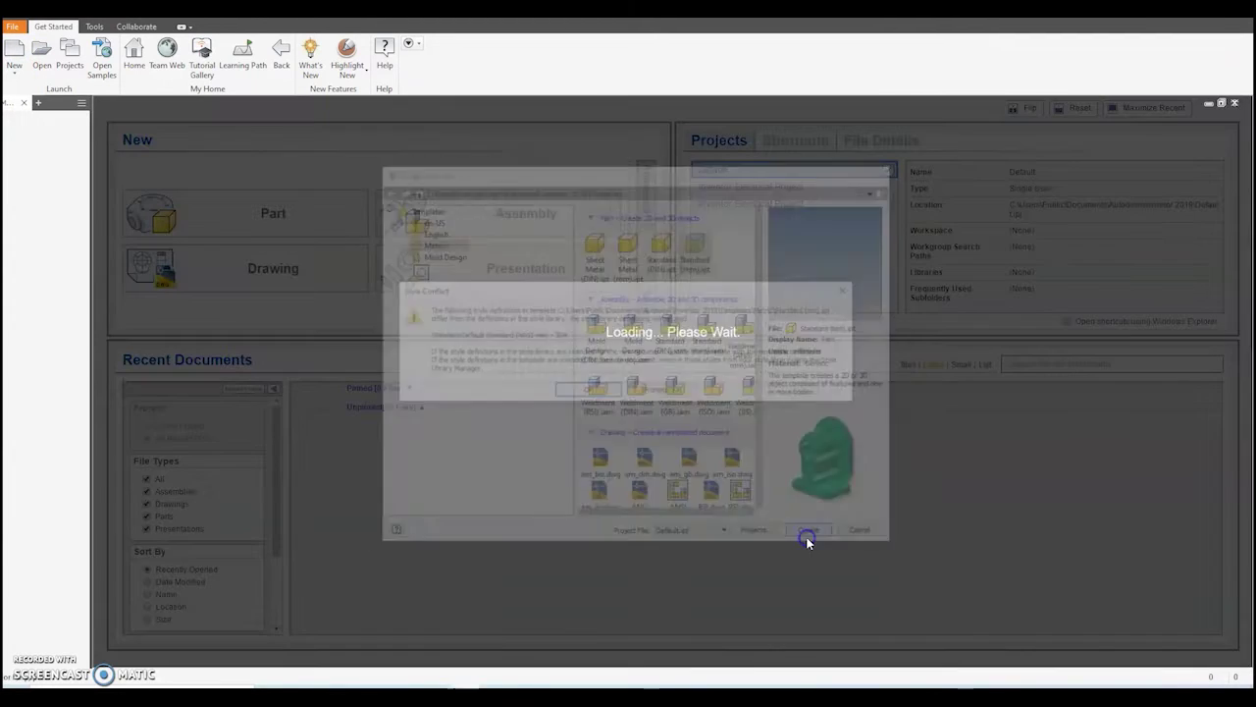
{"action": "left_click", "coordinate": [594, 391]}
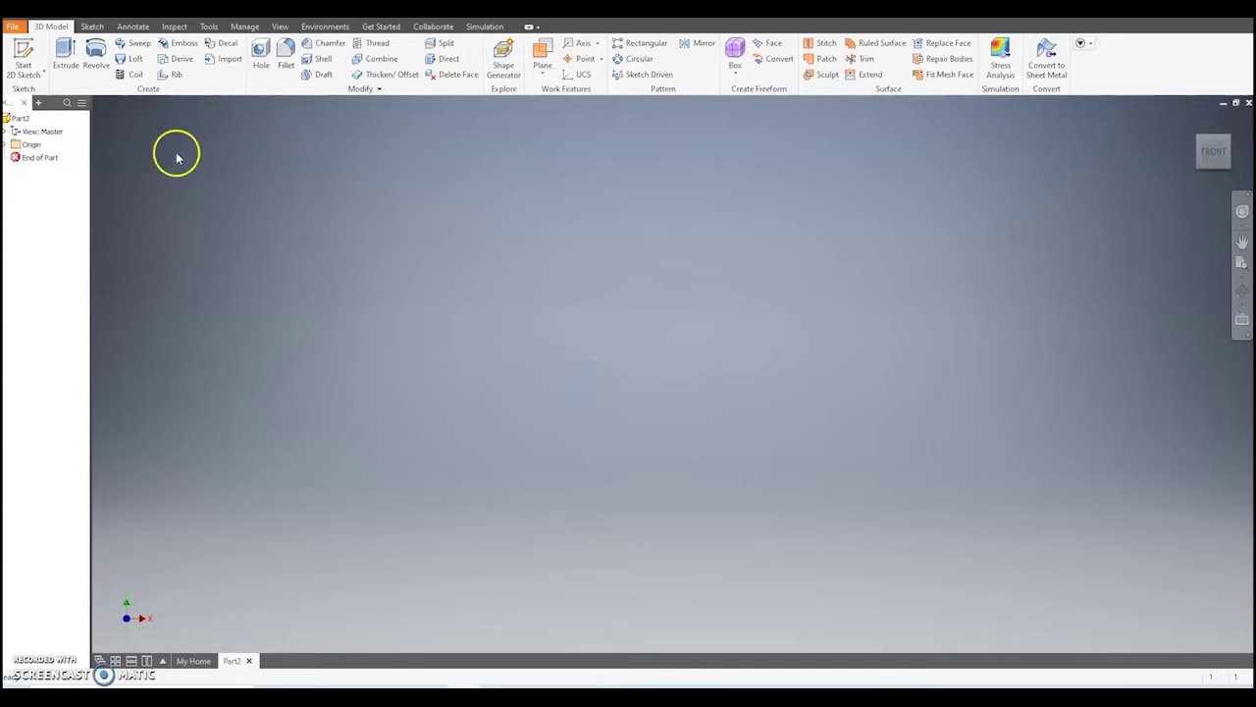
{"action": "left_click", "coordinate": [35, 57]}
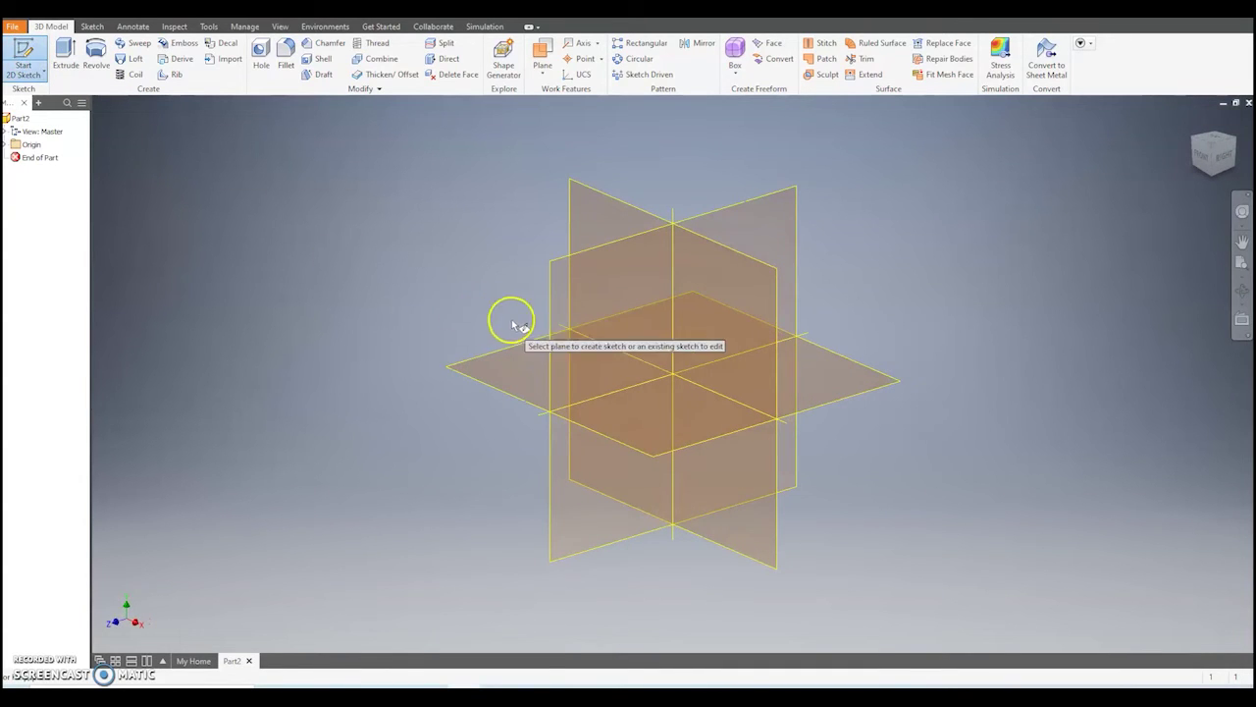
- Sketch on the YZ plane, draw a 15 × 13 rectangle from the origin, then undo it
{"action": "left_click", "coordinate": [553, 307]}
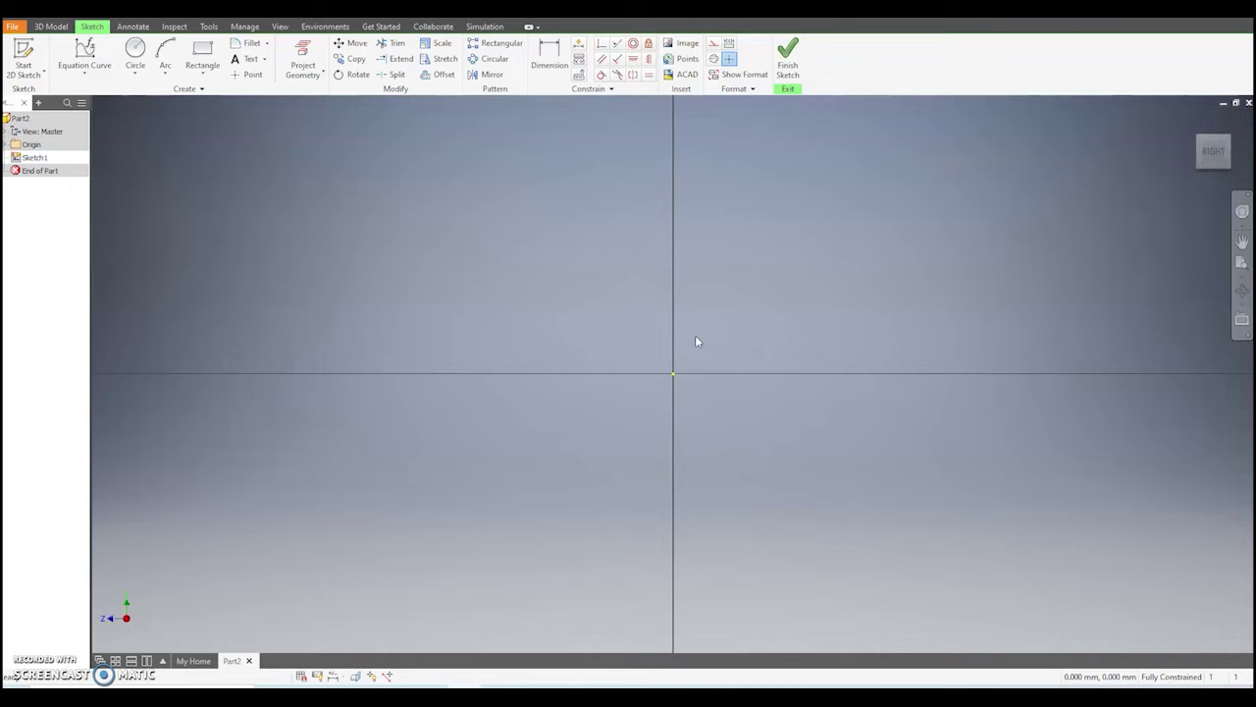
{"action": "left_click", "coordinate": [201, 57]}
{"action": "left_click", "coordinate": [673, 373]}
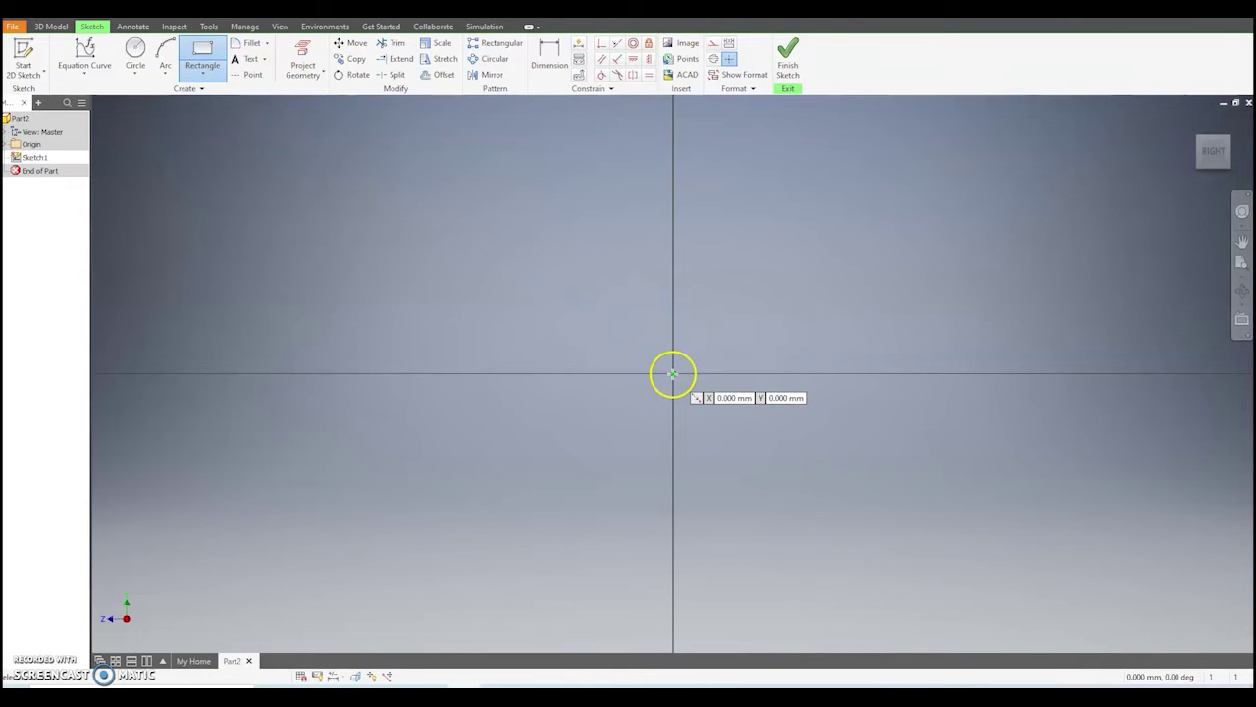
{"action": "right_click", "coordinate": [835, 208]}
{"action": "middle_click_drag", "start_coordinate": [835, 212], "coordinate": [639, 269]}
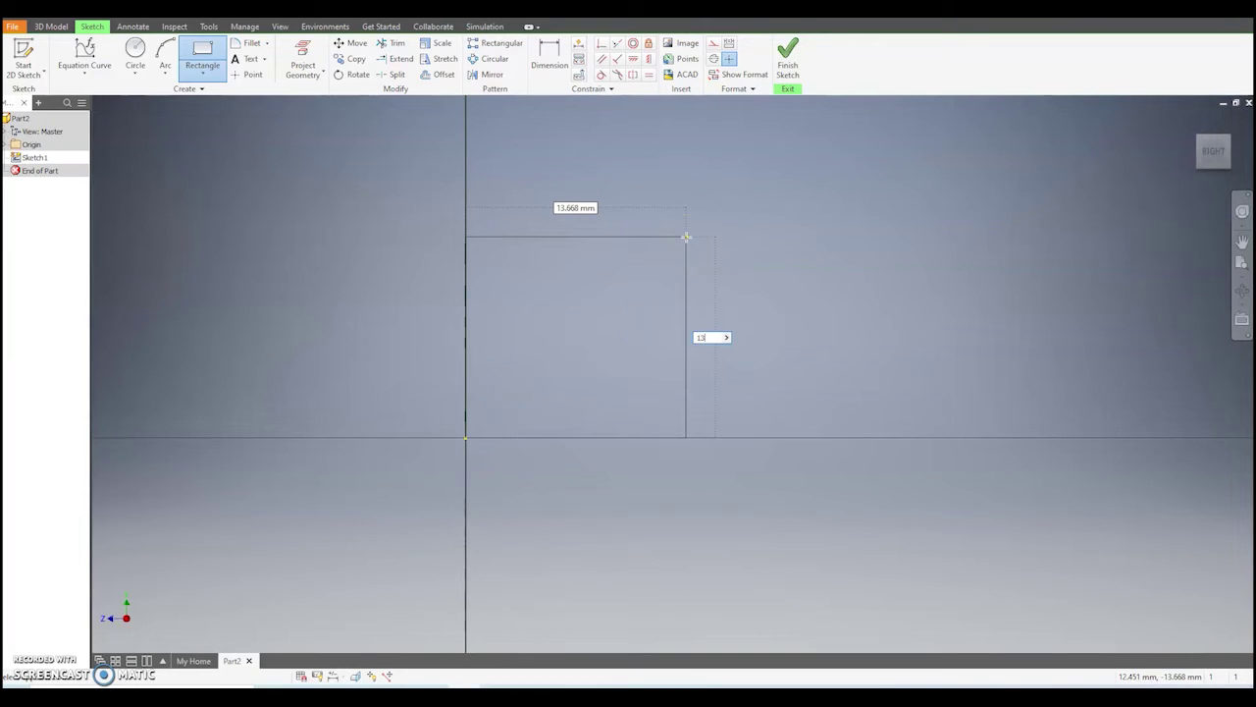
{"action": "key", "text": "Tab"}
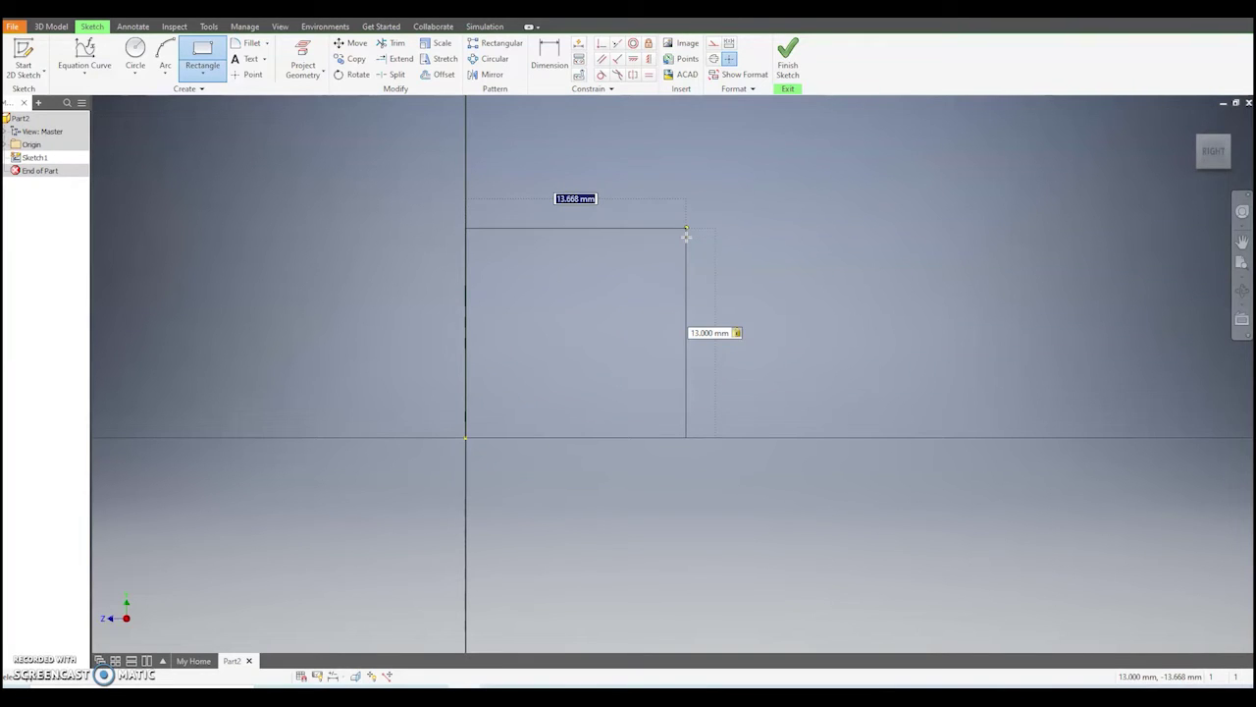
{"action": "key", "text": "Tab"}
{"action": "key", "text": "Return"}
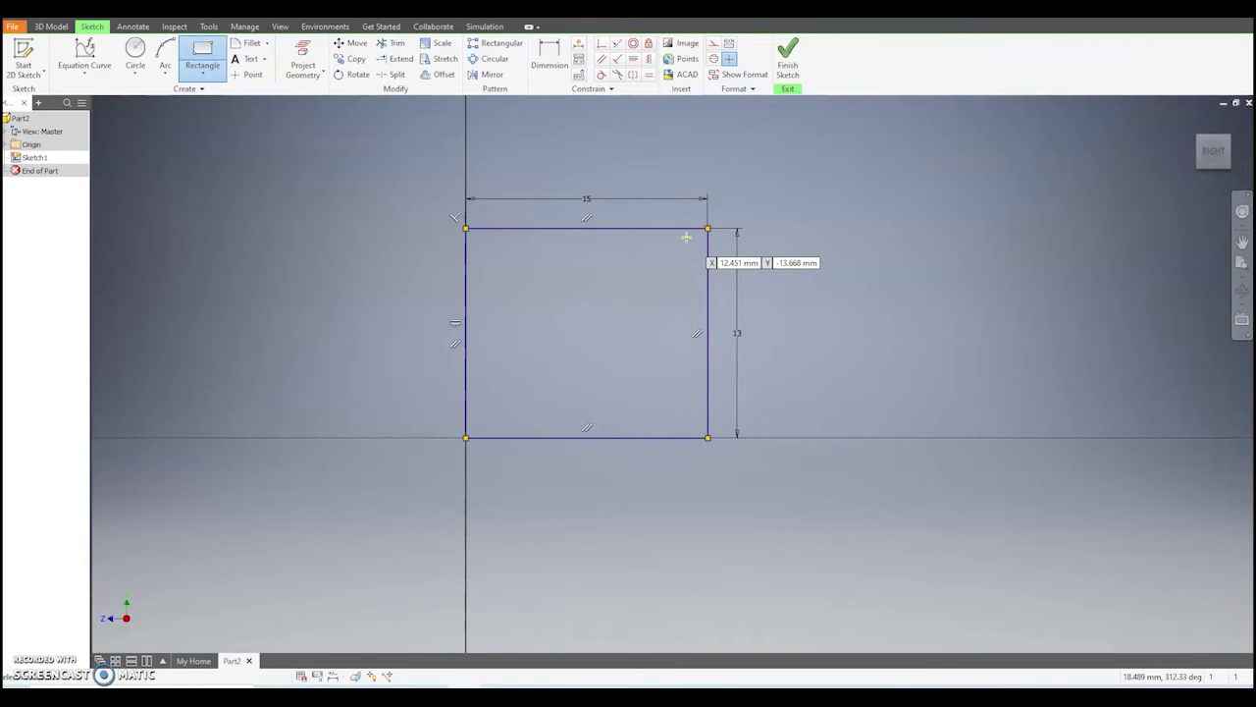
{"action": "key", "text": "ctrl+z"}
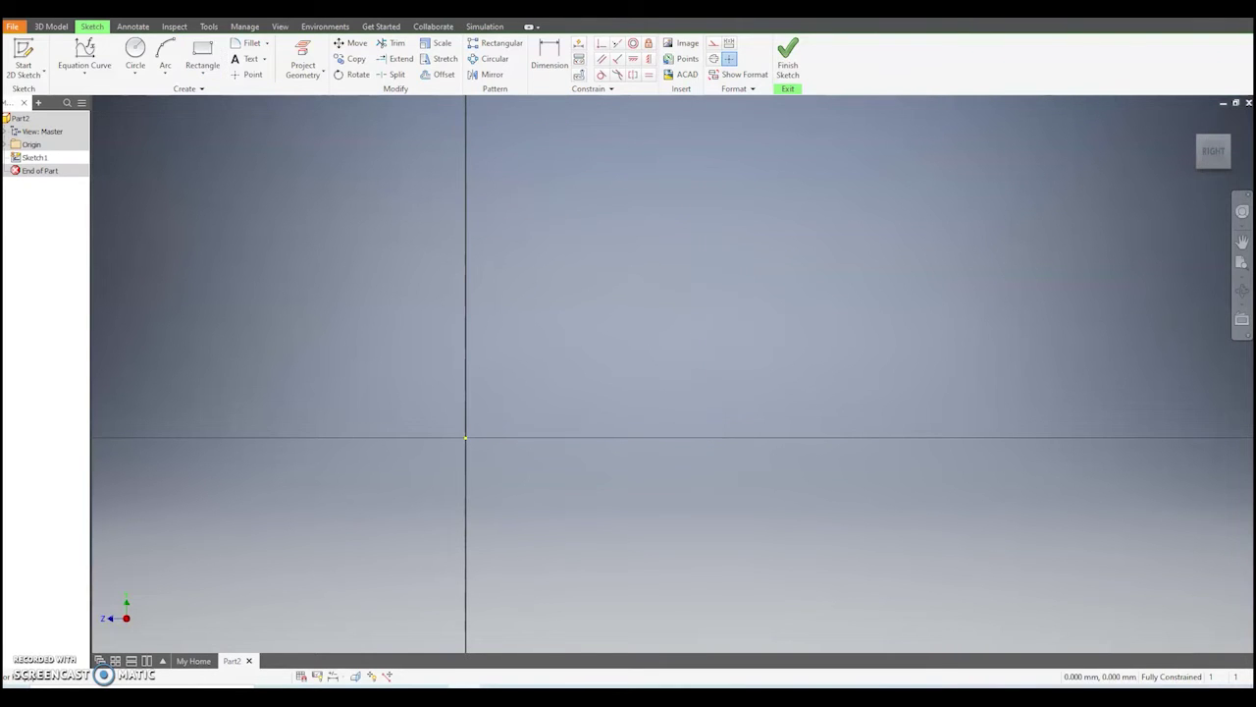
- Redraw a rectangle from the origin and dimension its right edge to 13 mm
{"action": "left_click", "coordinate": [203, 53]}
{"action": "left_click", "coordinate": [471, 431]}
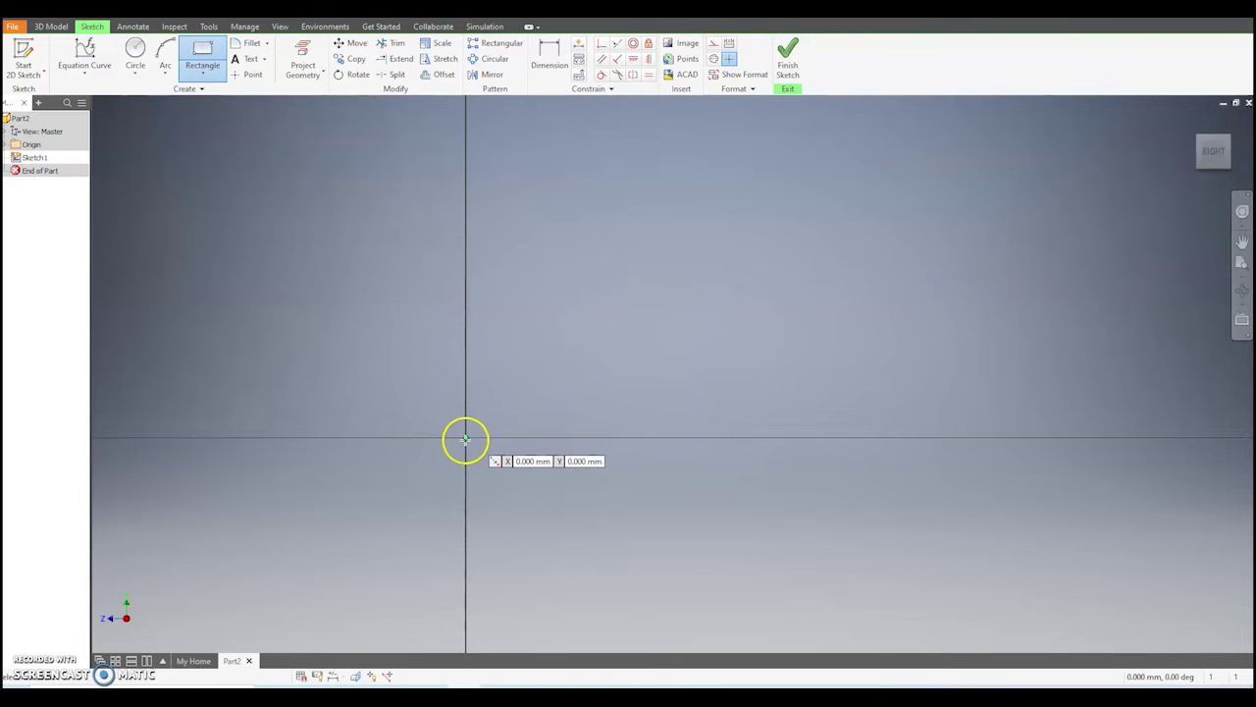
{"action": "left_click", "coordinate": [738, 214]}
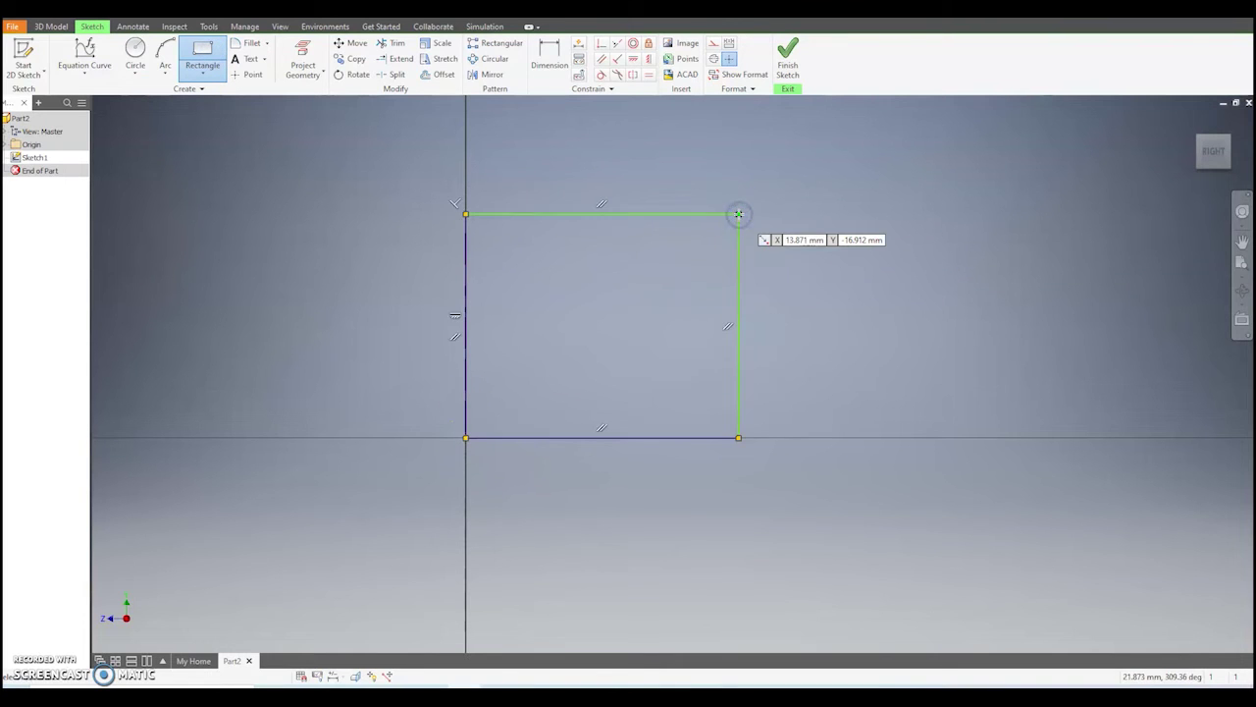
{"action": "key", "text": "d"}
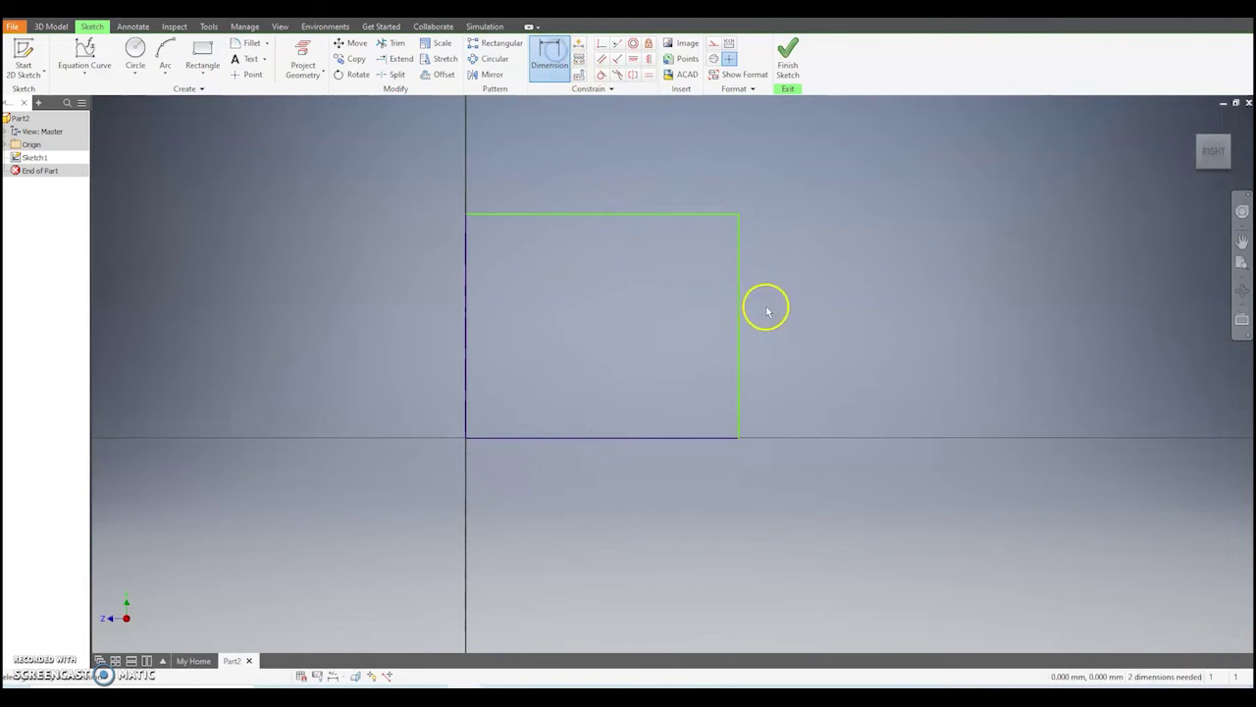
{"action": "left_click", "coordinate": [740, 344]}
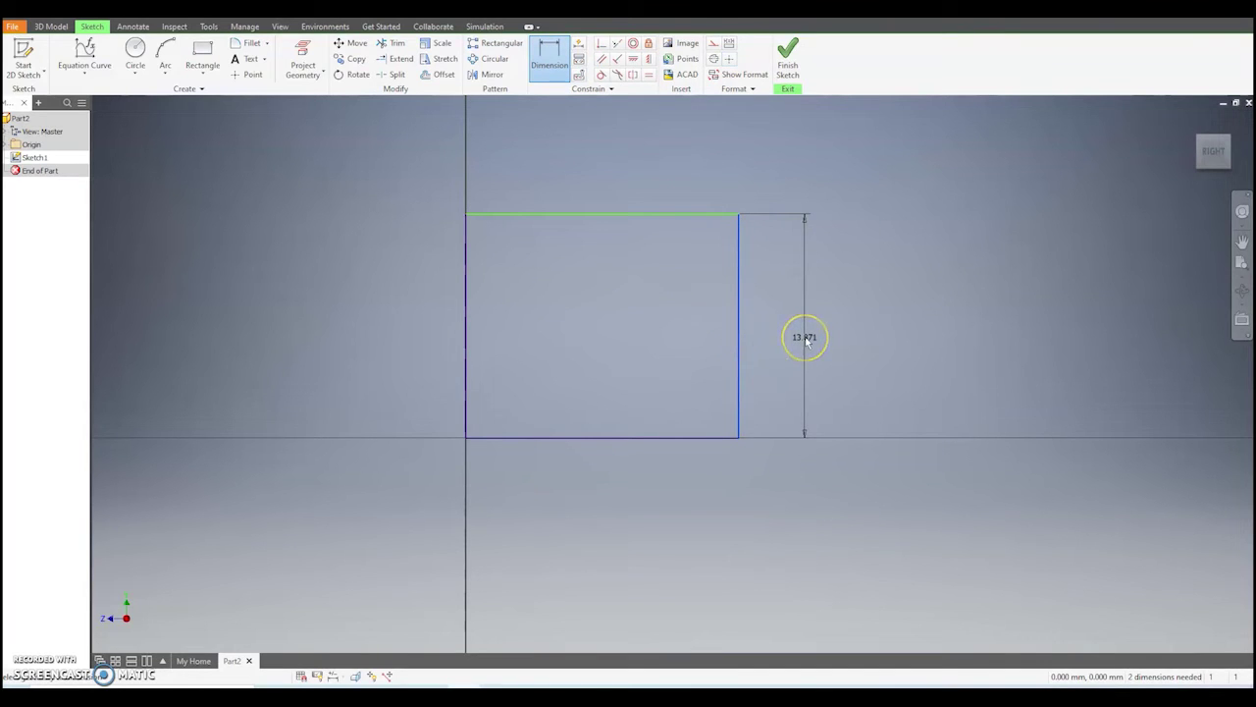
{"action": "left_click", "coordinate": [807, 341]}
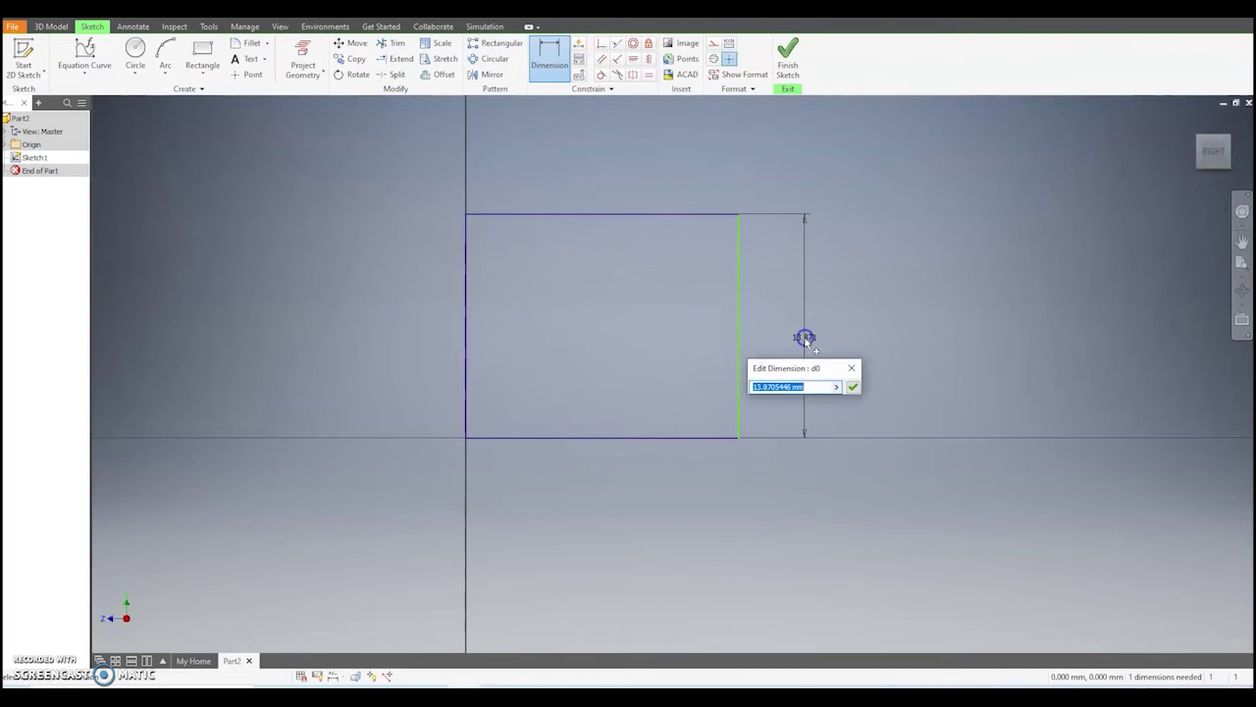
{"action": "type", "text": "13"}
{"action": "key", "text": "Return"}
- Dimension the rectangle's top edge to 15 mm
{"action": "left_click", "coordinate": [582, 229]}
{"action": "left_click", "coordinate": [583, 180]}
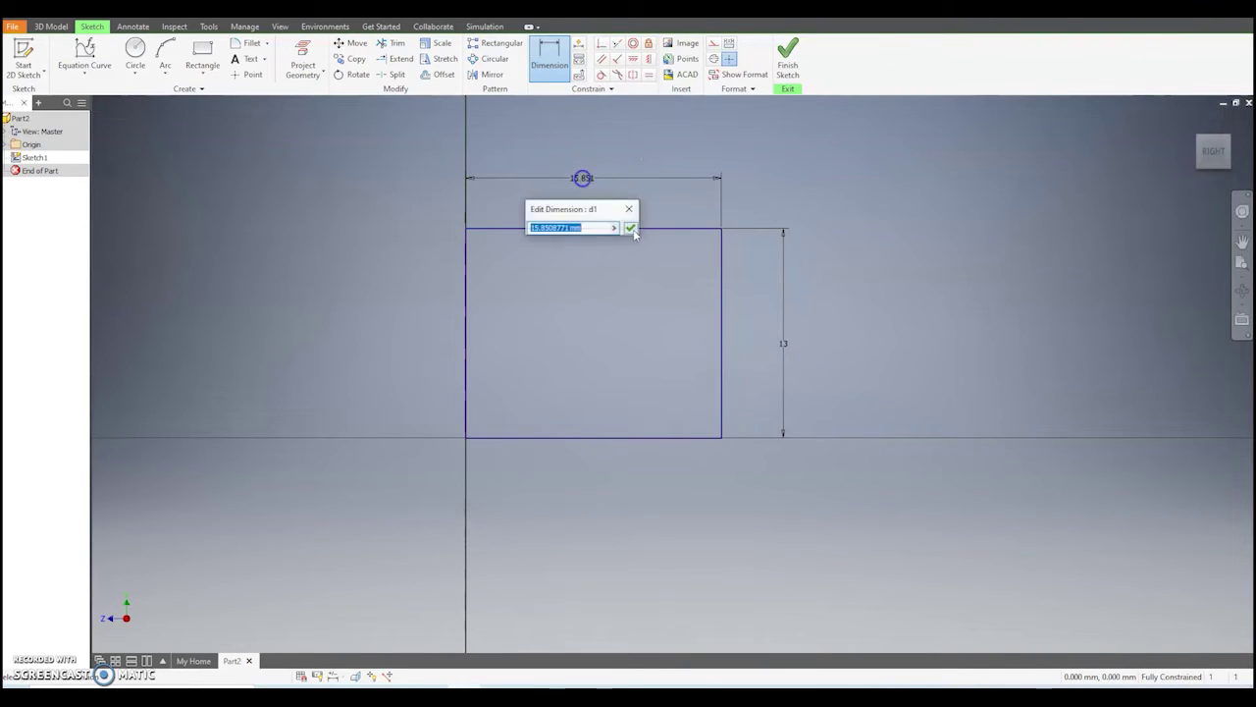
{"action": "type", "text": "15"}
{"action": "left_click", "coordinate": [634, 231]}
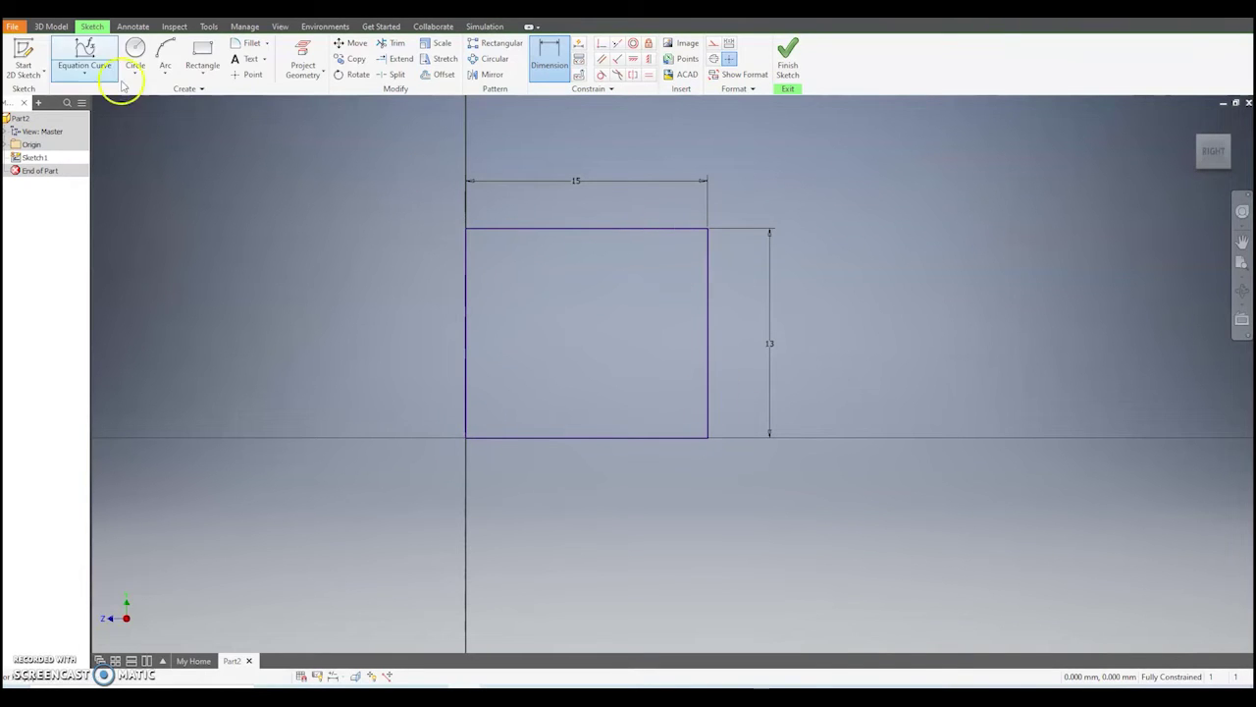
- Draw a 5.5 mm line right from the top-edge midpoint, then slant it down to the bottom-right corner
{"action": "left_click", "coordinate": [85, 73]}
{"action": "left_click", "coordinate": [85, 92]}
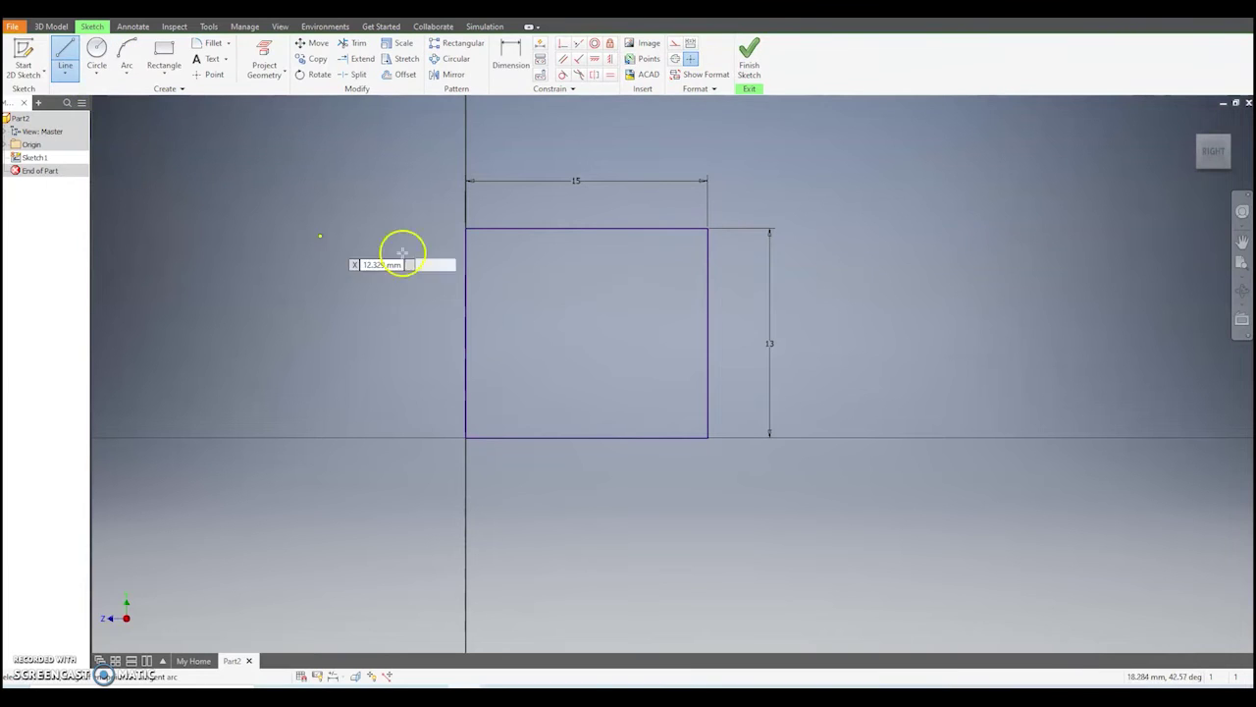
{"action": "left_click", "coordinate": [586, 229]}
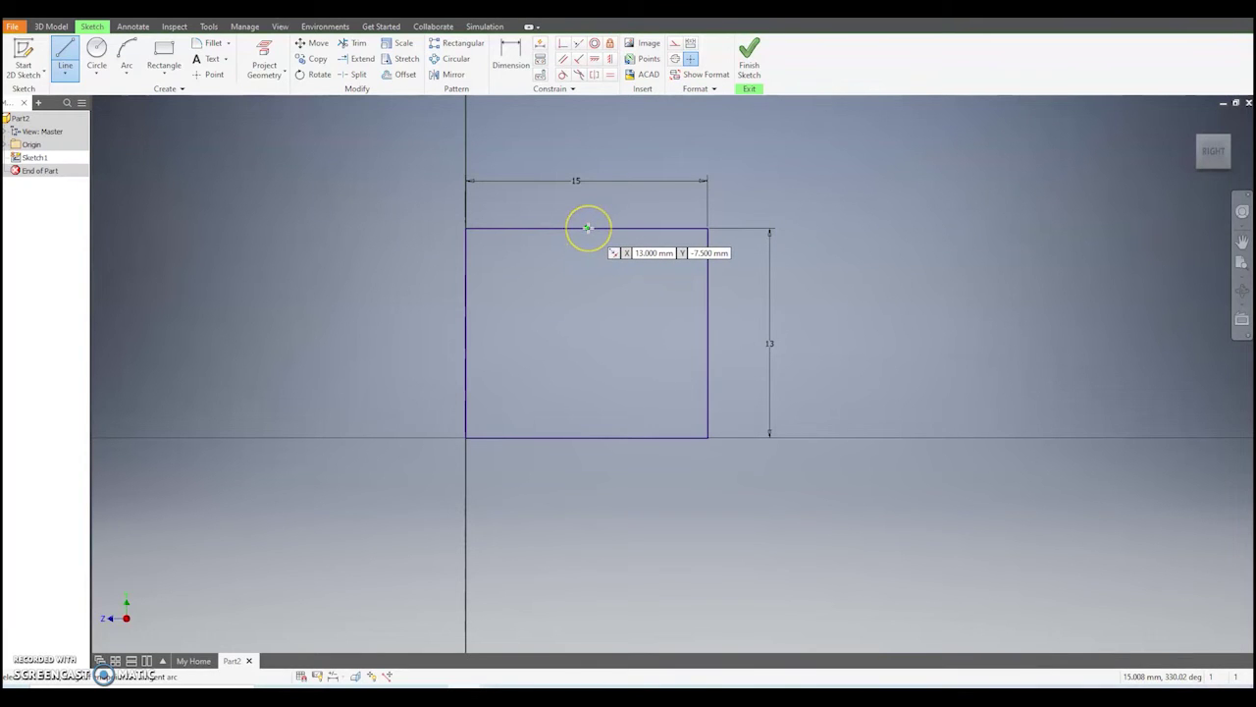
{"action": "left_click_drag", "start_coordinate": [587, 228], "coordinate": [667, 229]}
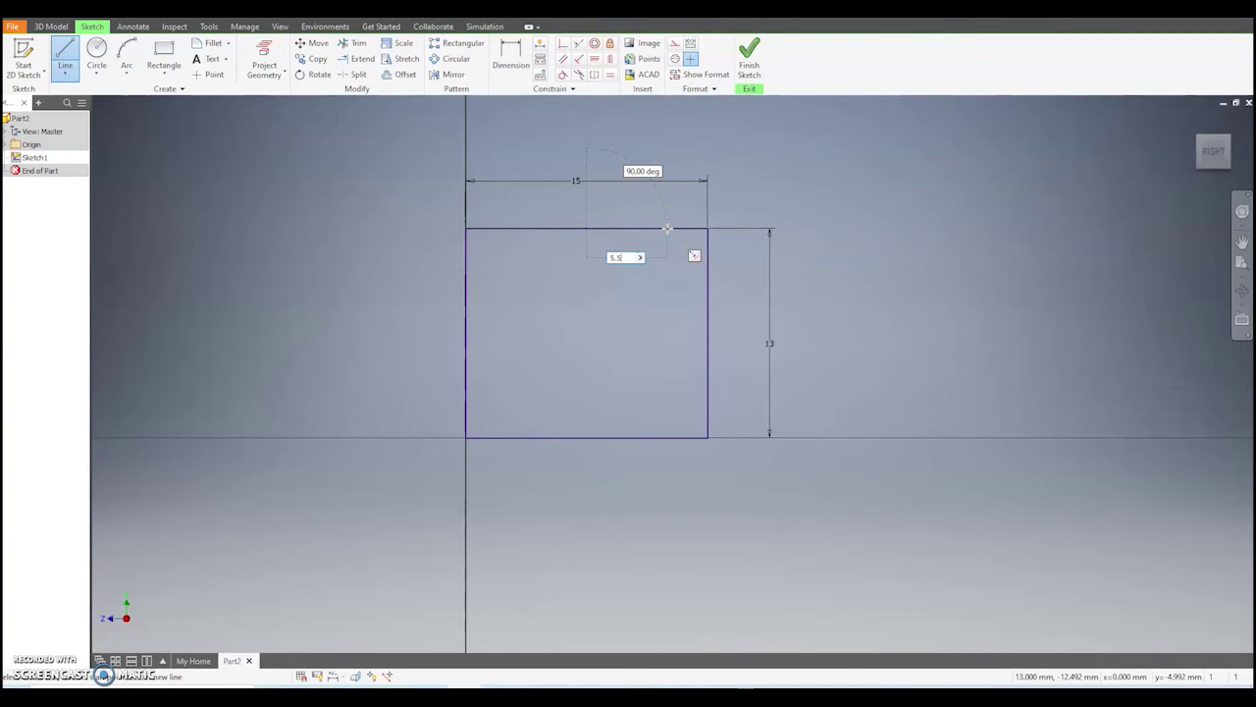
{"action": "type", "text": "5.5"}
{"action": "key", "text": "Return"}
{"action": "left_click_drag", "start_coordinate": [671, 229], "coordinate": [616, 316]}
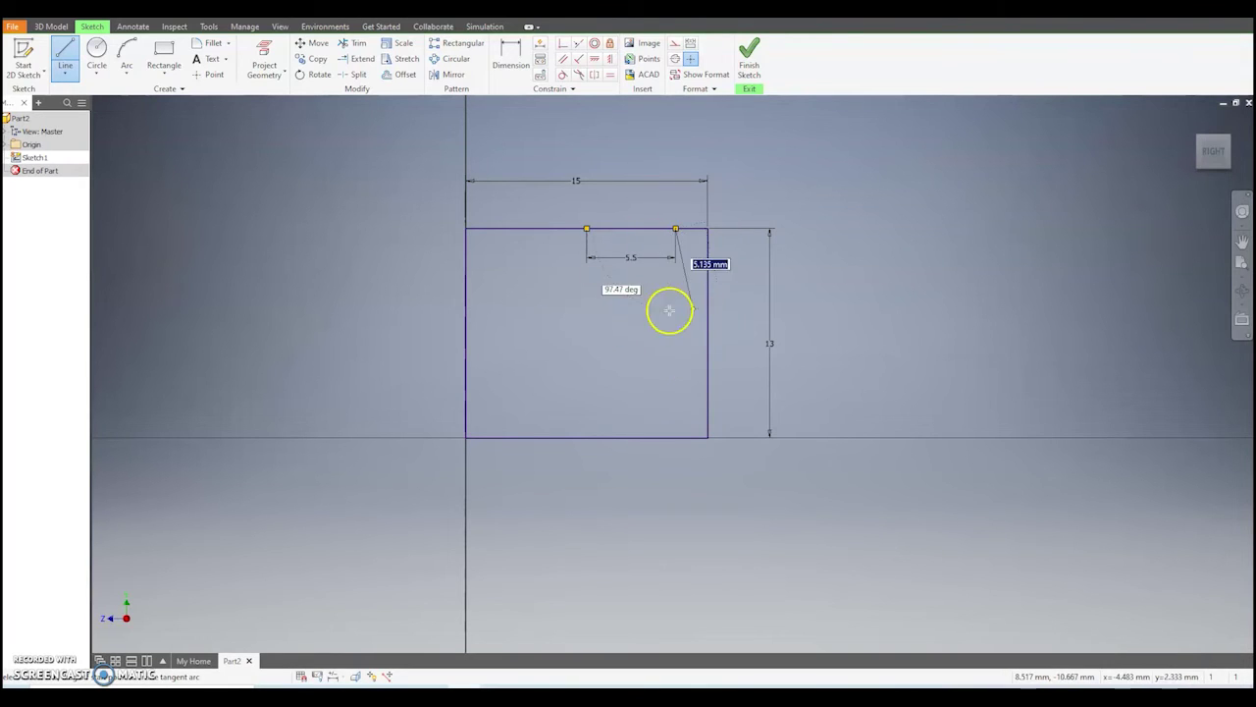
{"action": "double_click", "coordinate": [707, 438]}
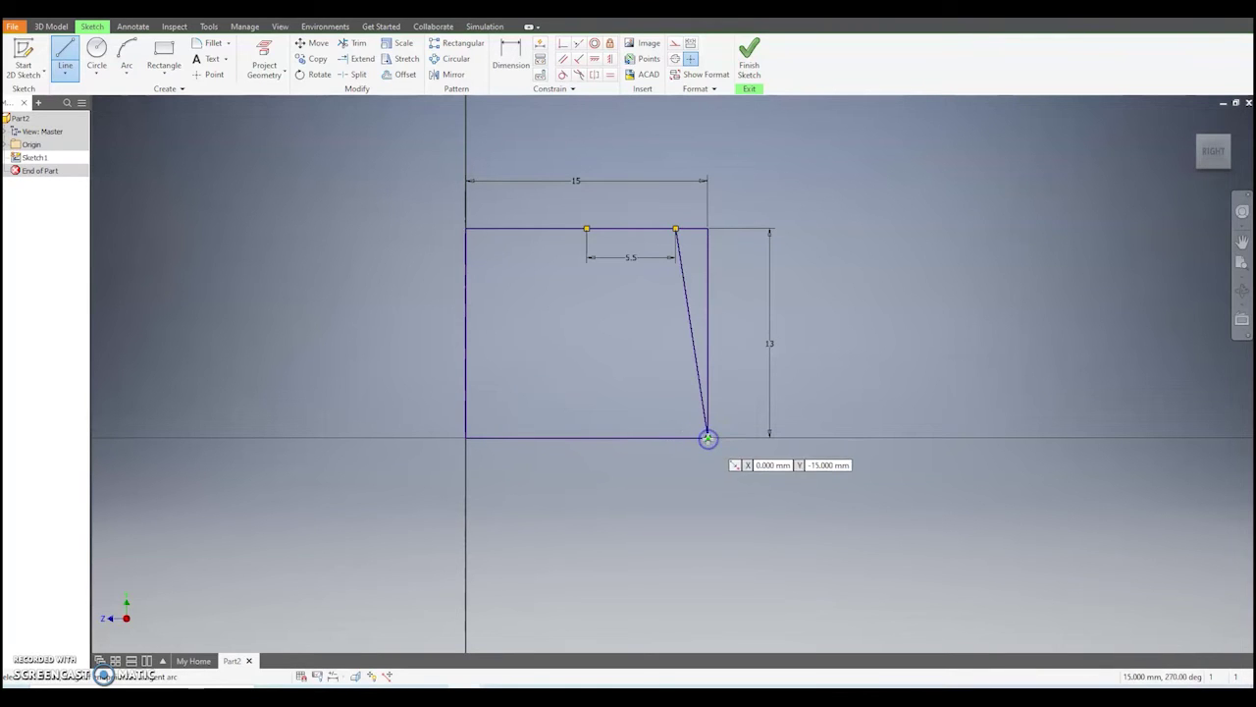
- Draw a 5.5 mm line left from the midpoint and slant it down to the bottom-left corner
{"action": "left_click", "coordinate": [586, 229]}
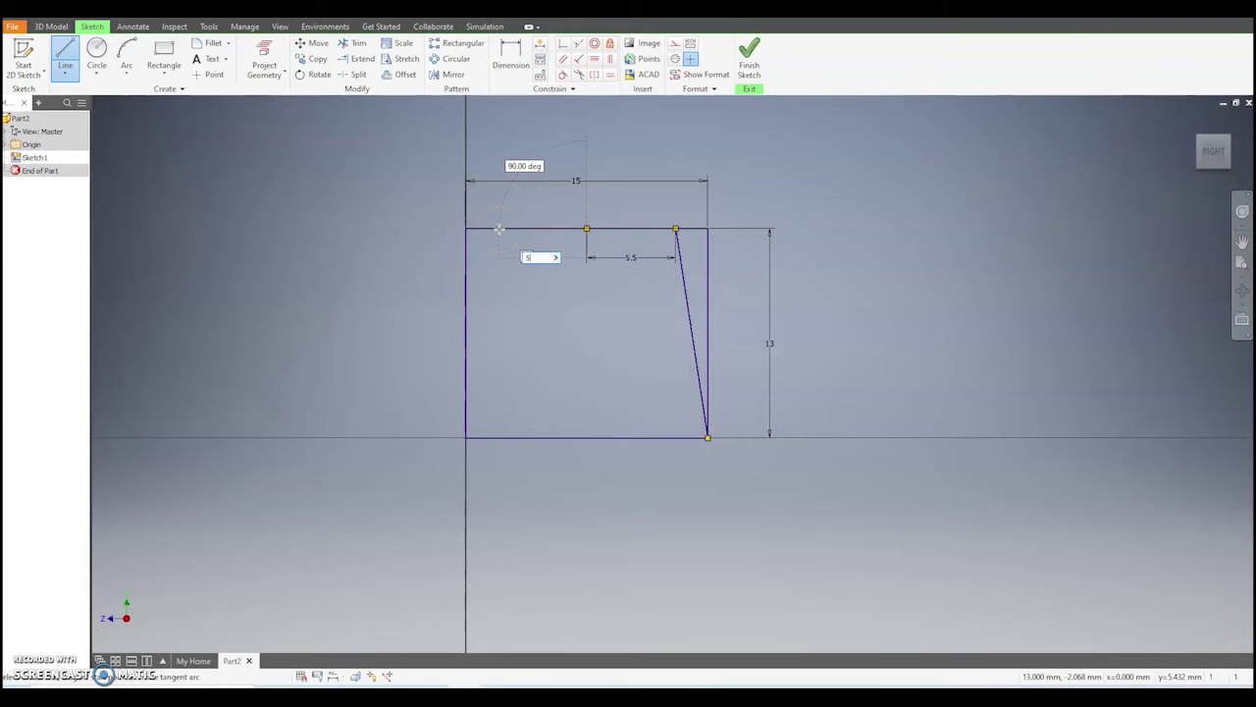
{"action": "type", "text": "5.5"}
{"action": "key", "text": "Return"}
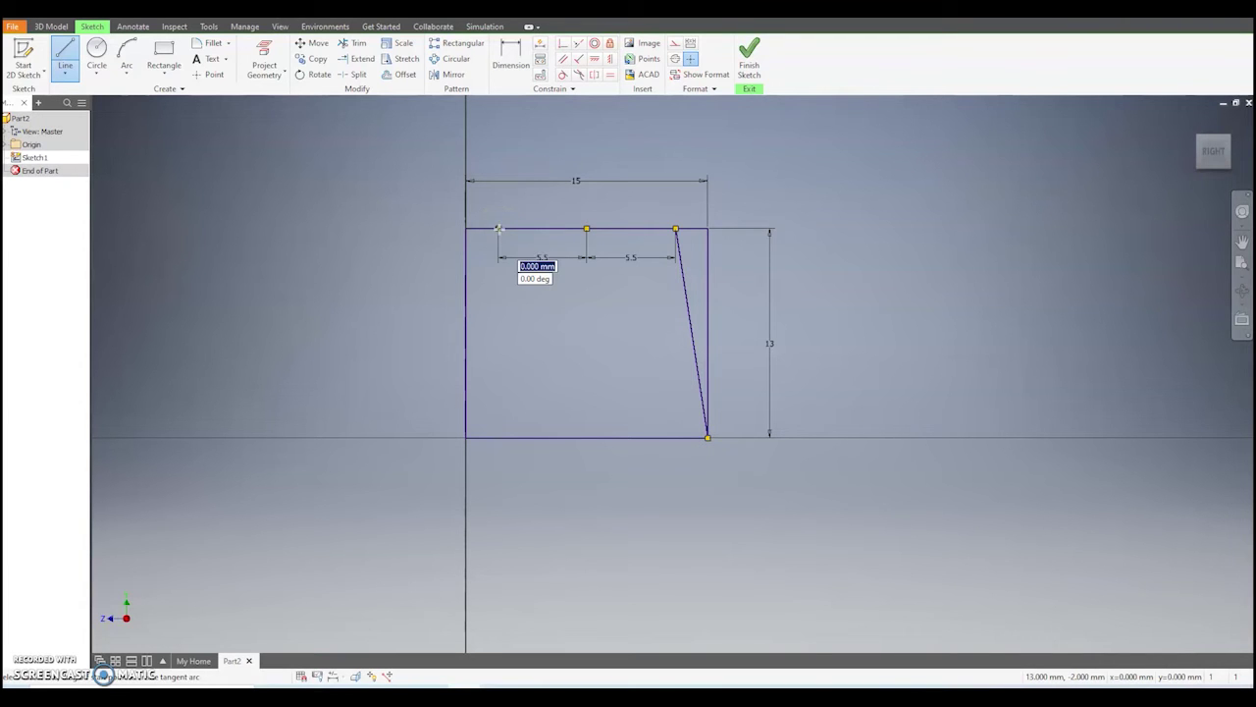
{"action": "left_click", "coordinate": [466, 437]}
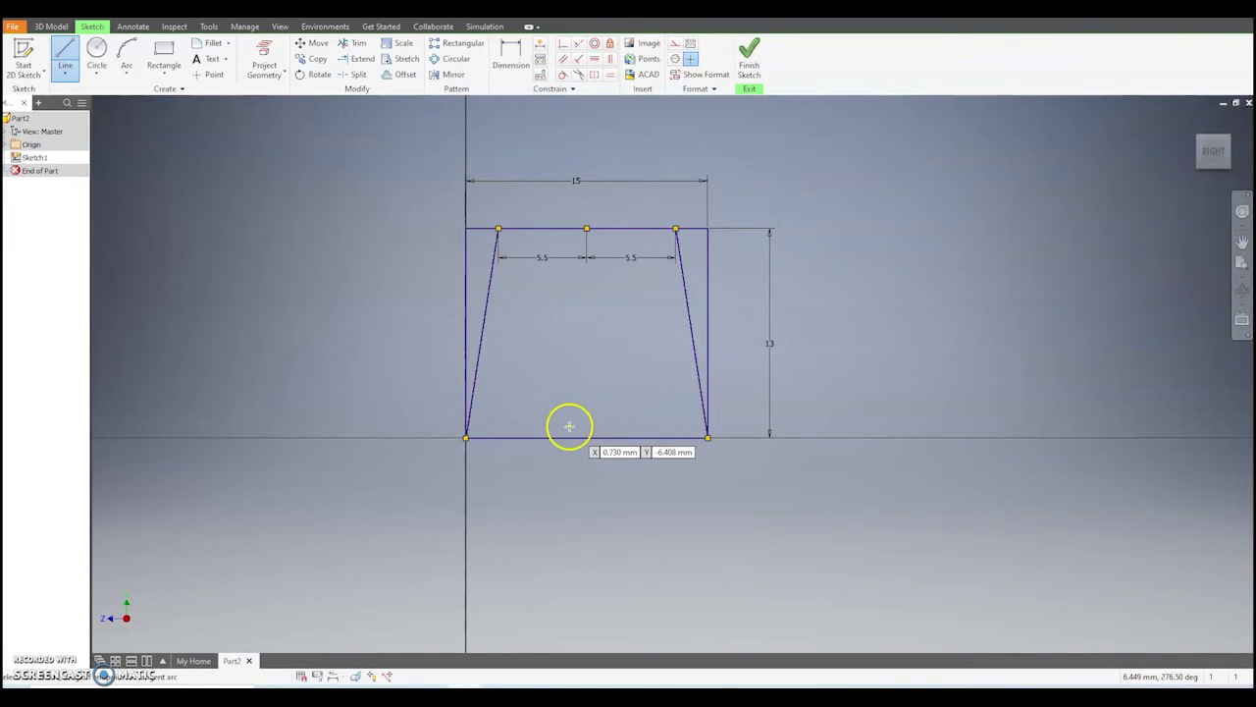
{"action": "key", "text": "Escape"}
- Delete the rectangle's leftover vertical sides and long top line
{"action": "left_click", "coordinate": [467, 298]}
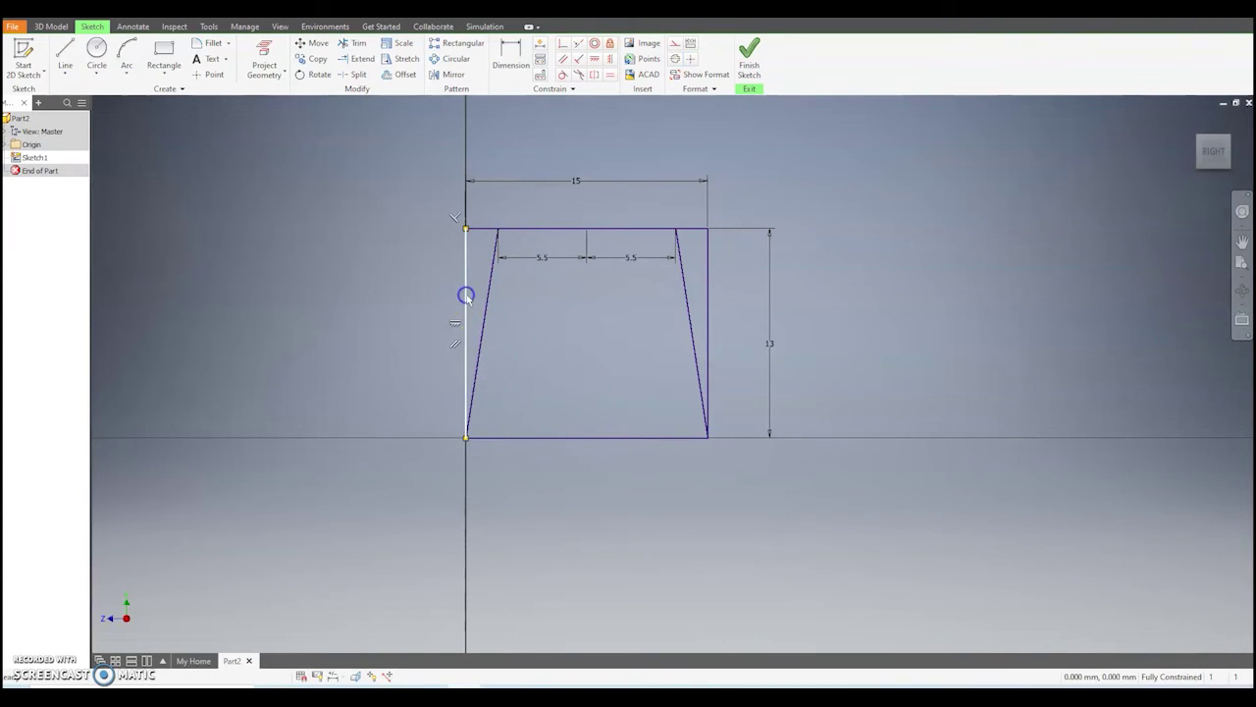
{"action": "left_click", "coordinate": [706, 295]}
{"action": "key", "text": "Delete"}
{"action": "left_click", "coordinate": [694, 231]}
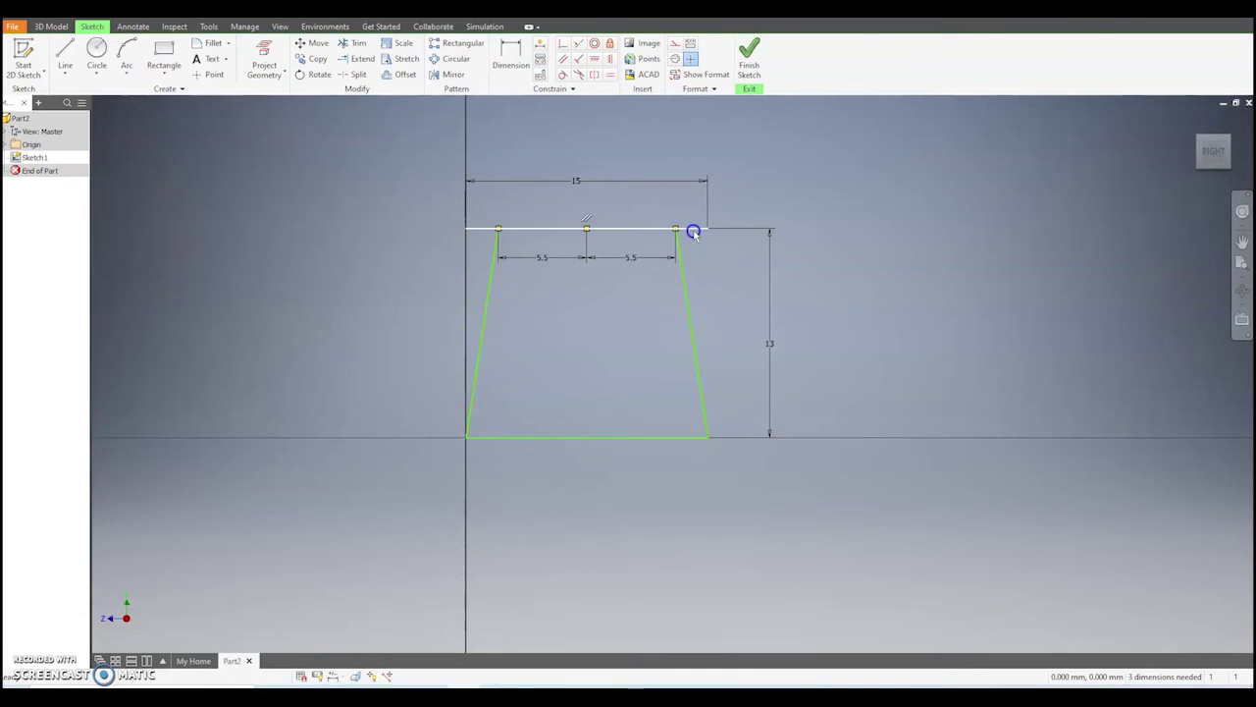
{"action": "key", "text": "Delete"}
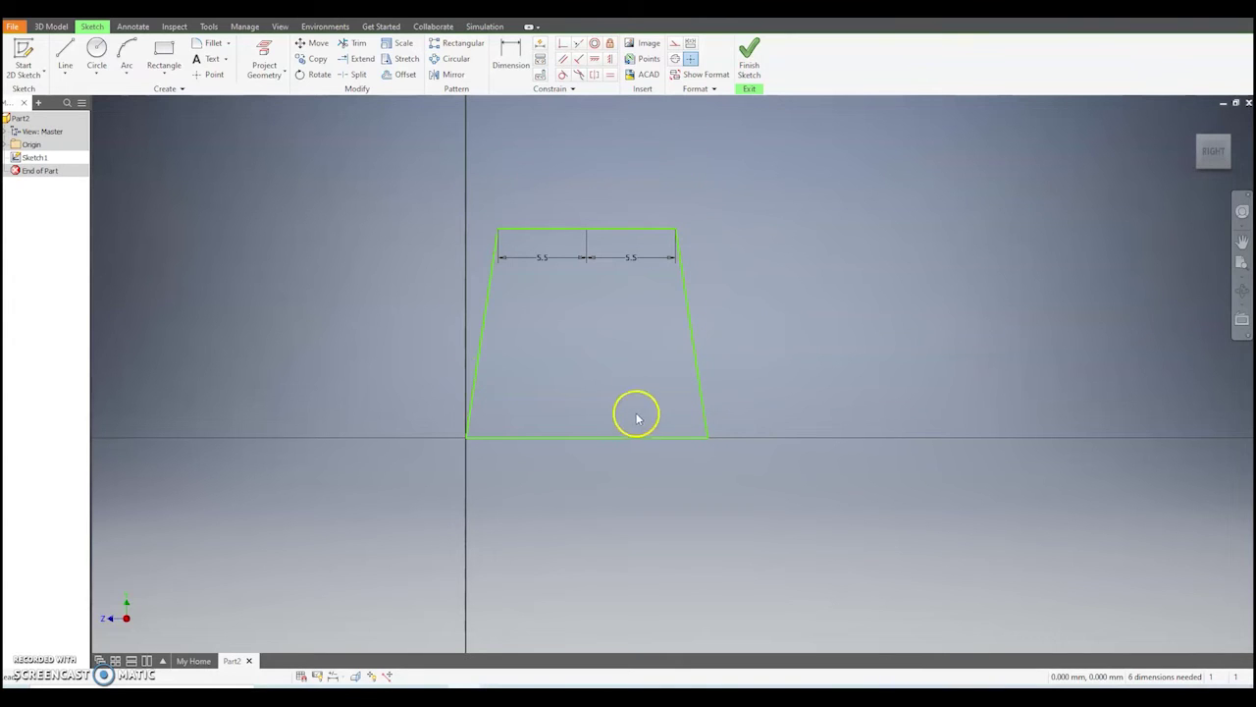
- Dimension the trapezoid 13 mm tall and 15 mm across the bottom, then finish the sketch
{"action": "left_click", "coordinate": [520, 46]}
{"action": "left_click", "coordinate": [659, 229]}
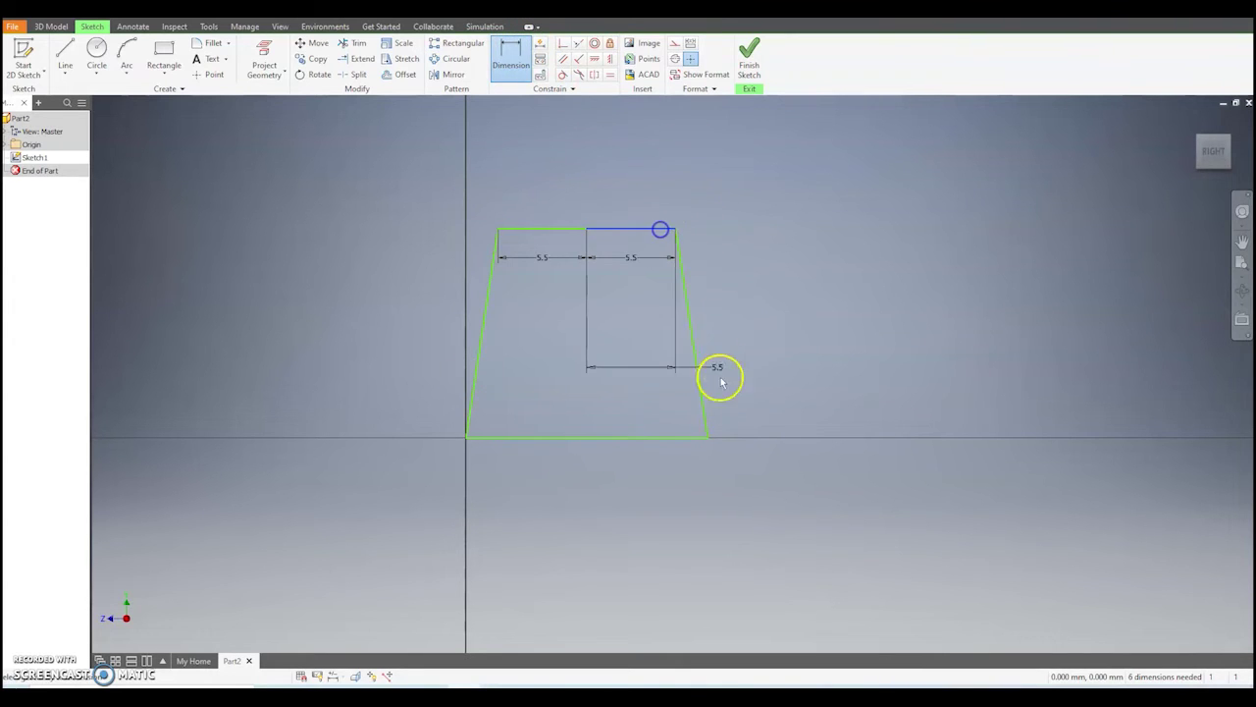
{"action": "left_click", "coordinate": [692, 437]}
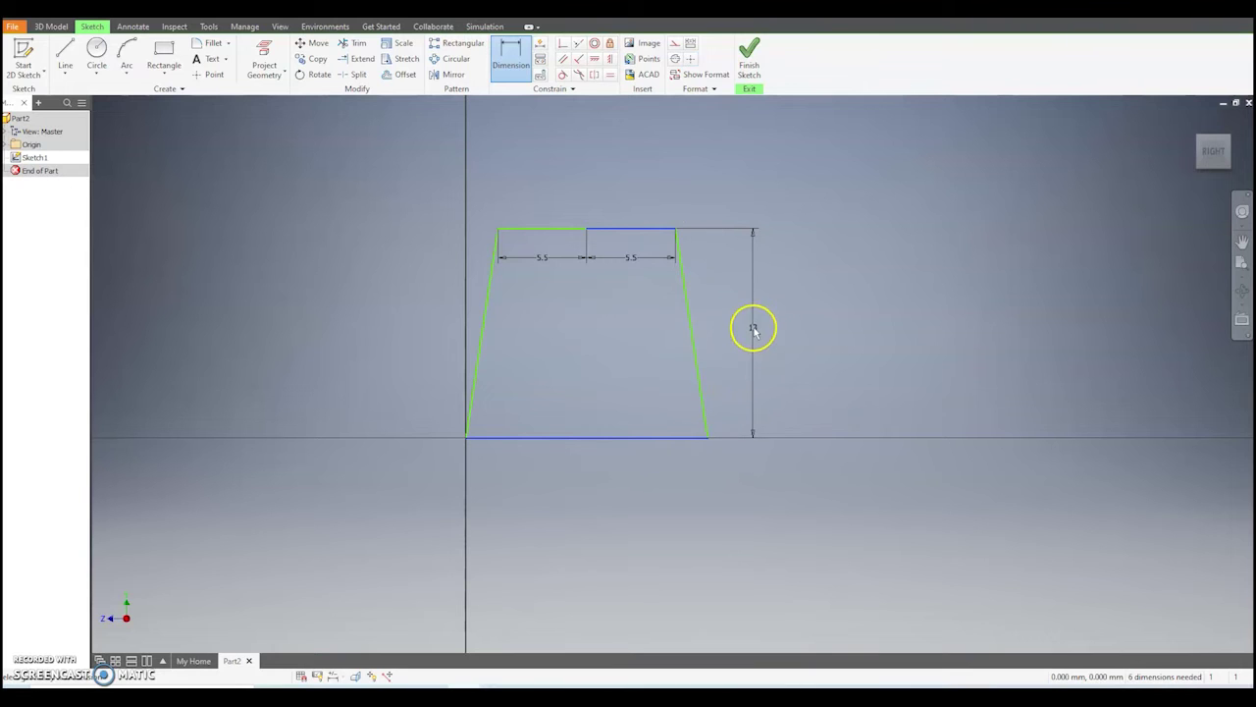
{"action": "left_click", "coordinate": [752, 328]}
{"action": "left_click", "coordinate": [801, 379]}
{"action": "left_click", "coordinate": [608, 436]}
{"action": "left_click", "coordinate": [603, 472]}
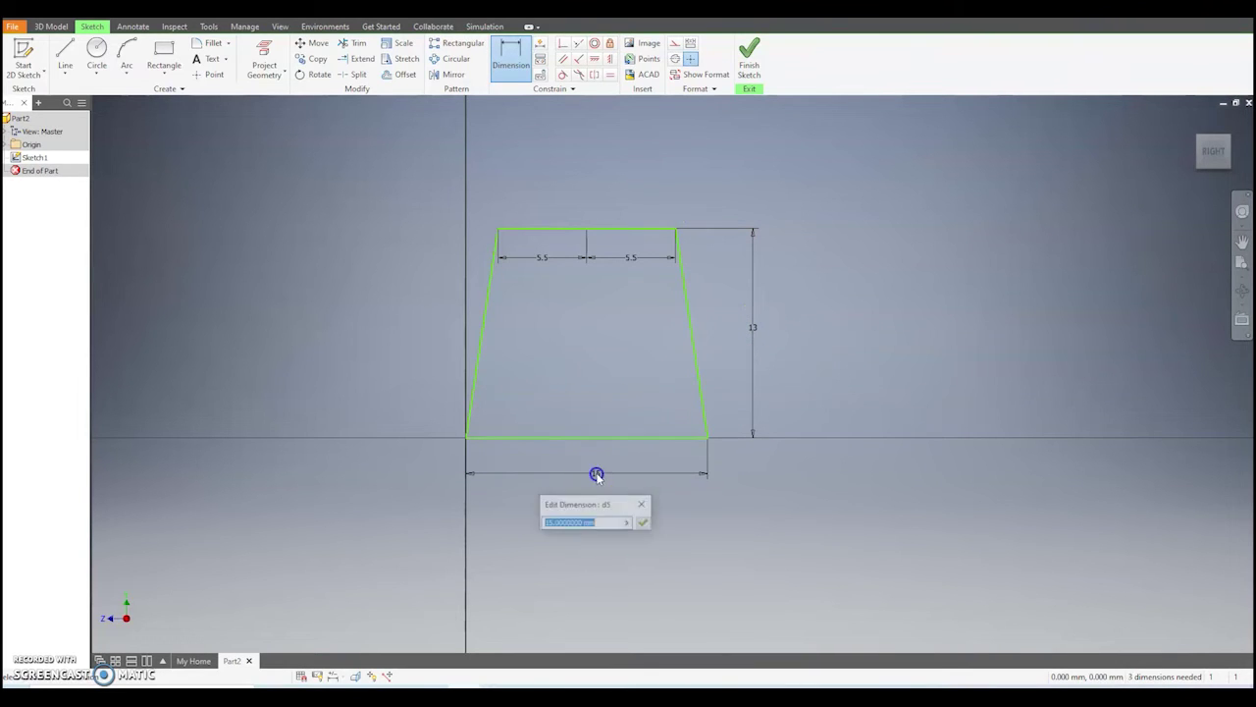
{"action": "left_click", "coordinate": [647, 523]}
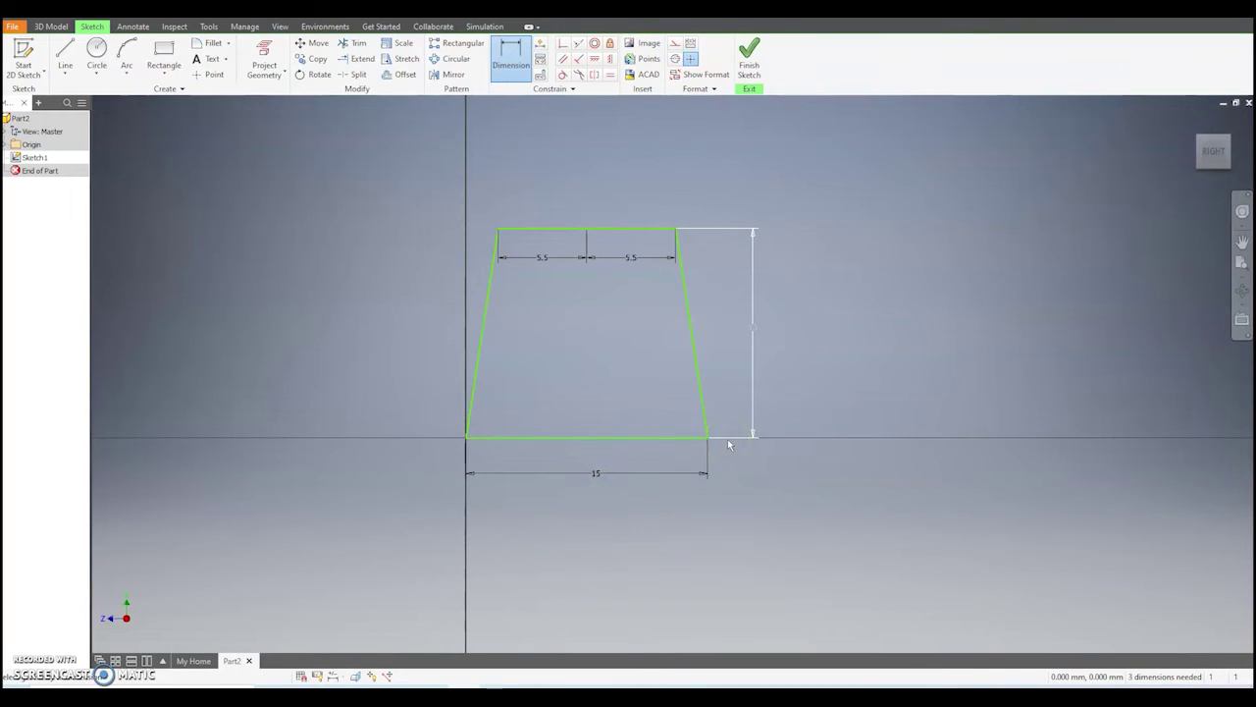
{"action": "left_click", "coordinate": [749, 61]}
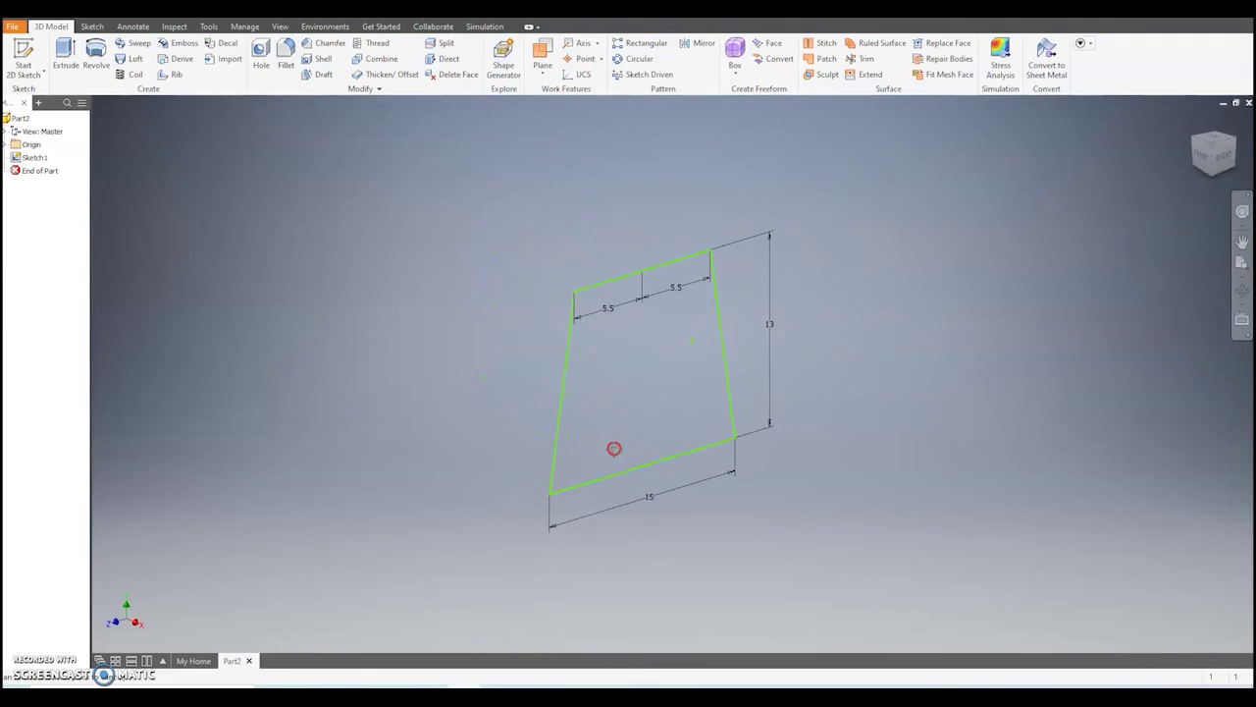
- Extrude the trapezoid profile 10 mm to create Extrusion1
{"action": "left_click", "coordinate": [66, 57]}
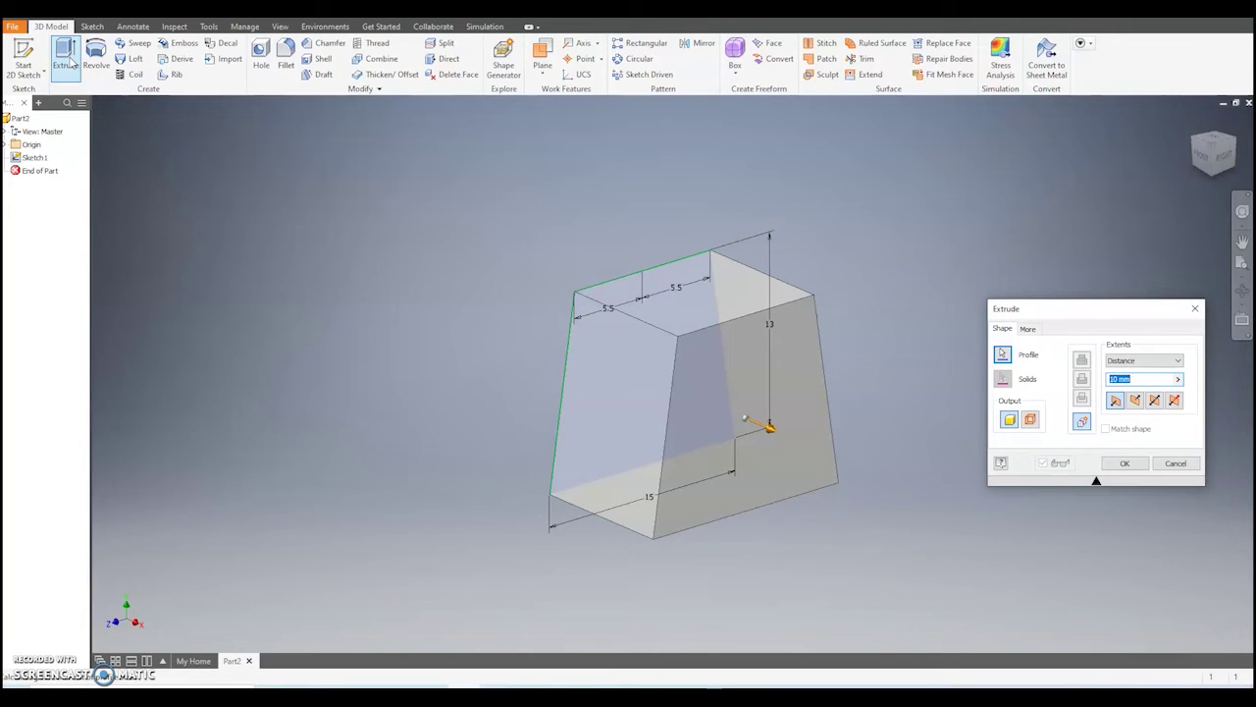
{"action": "left_click_drag", "start_coordinate": [1055, 307], "coordinate": [992, 257]}
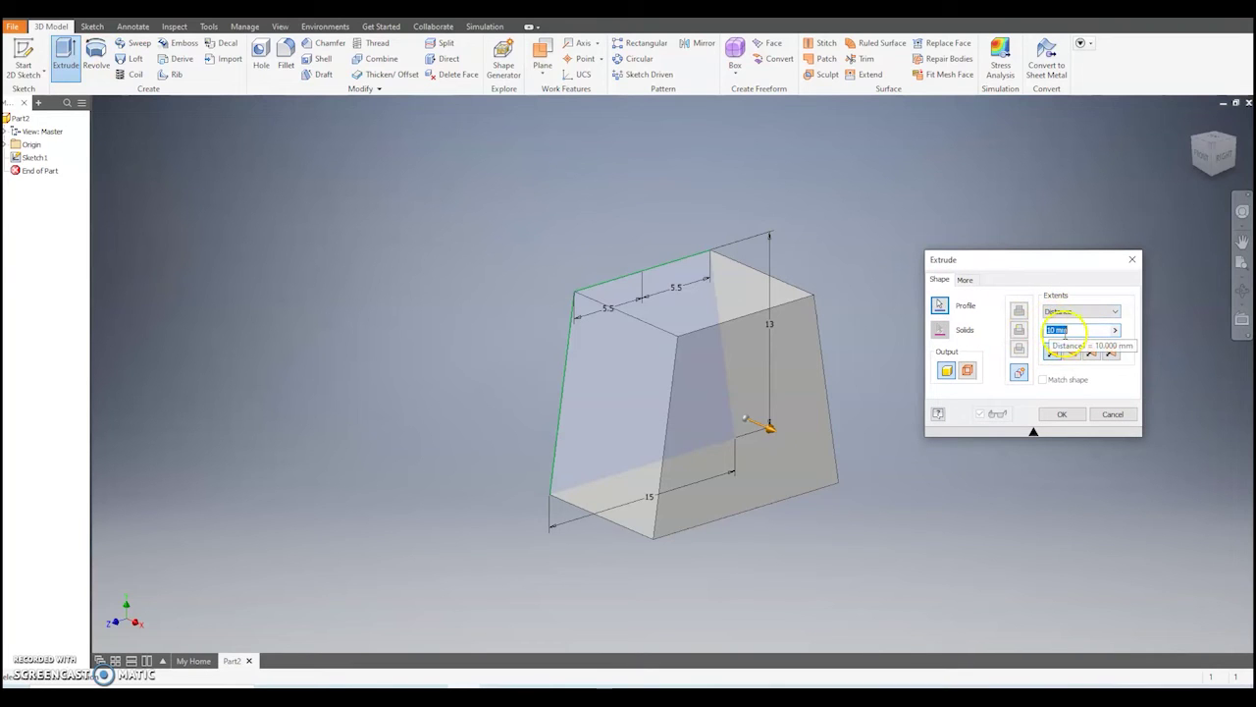
{"action": "key", "text": "Return"}
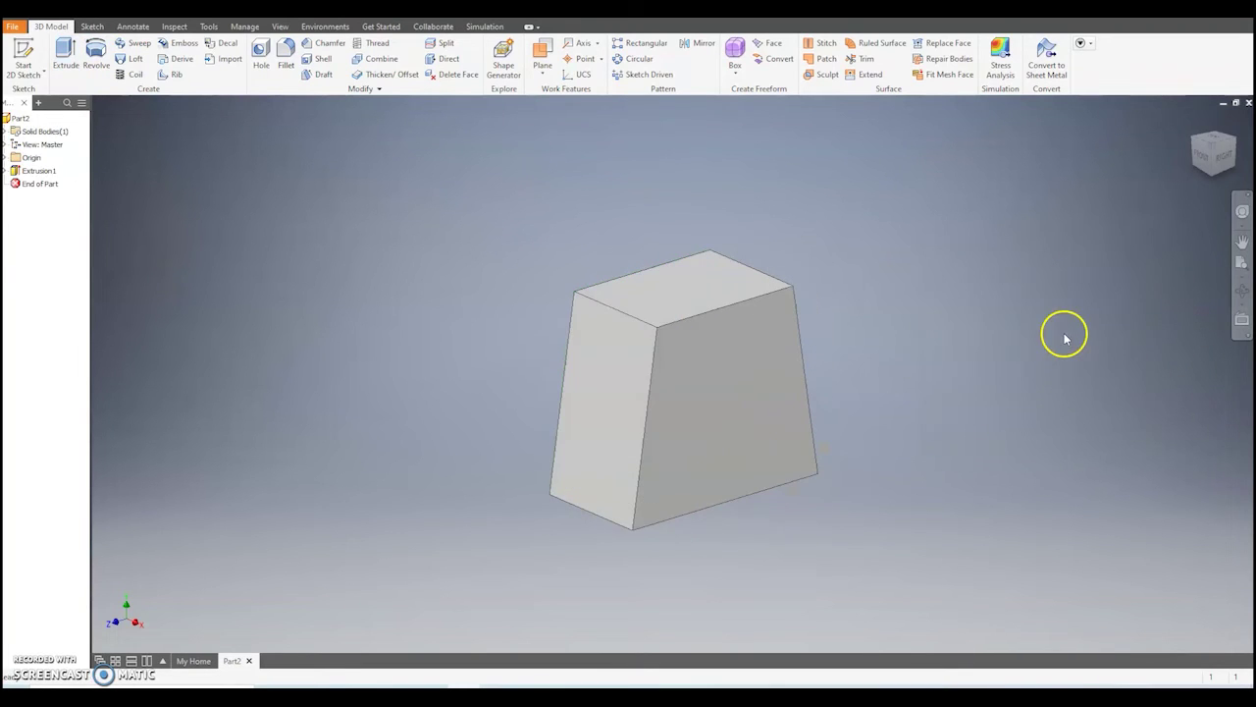
{"action": "middle_click_drag", "start_coordinate": [729, 415], "coordinate": [684, 392]}
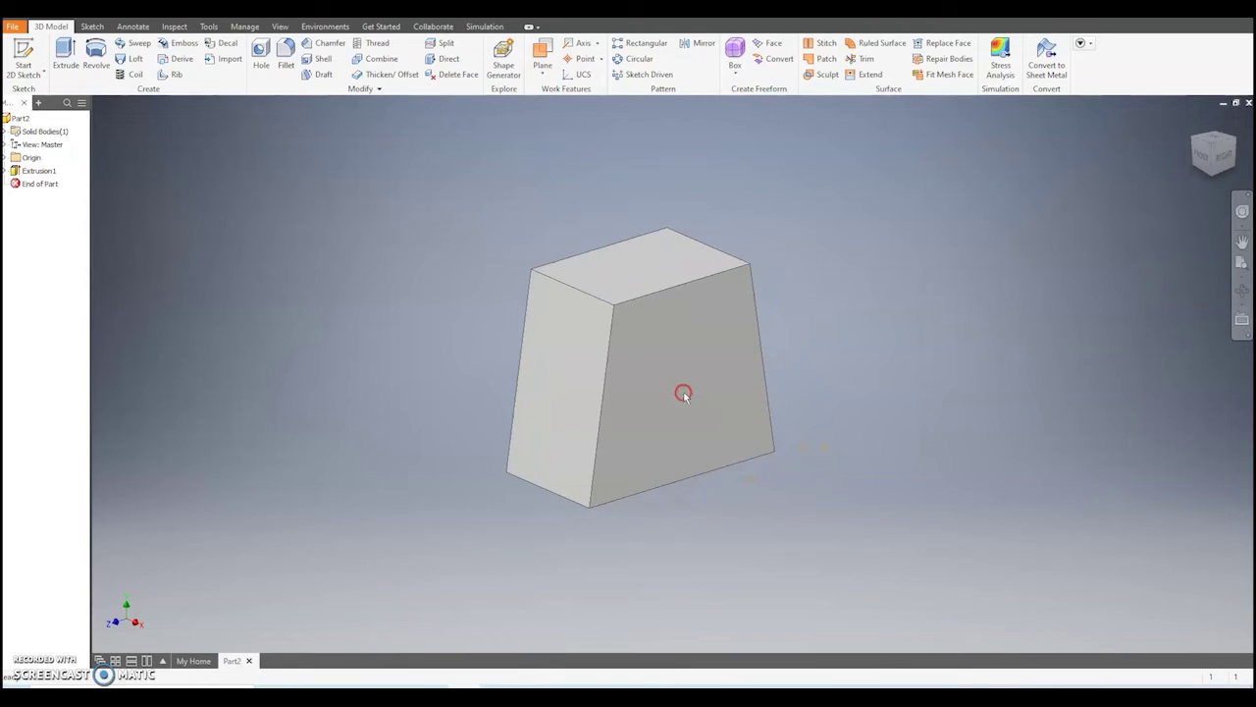
- Start a new 2D sketch on the block's top face and zoom in on it
{"action": "left_click", "coordinate": [672, 259]}
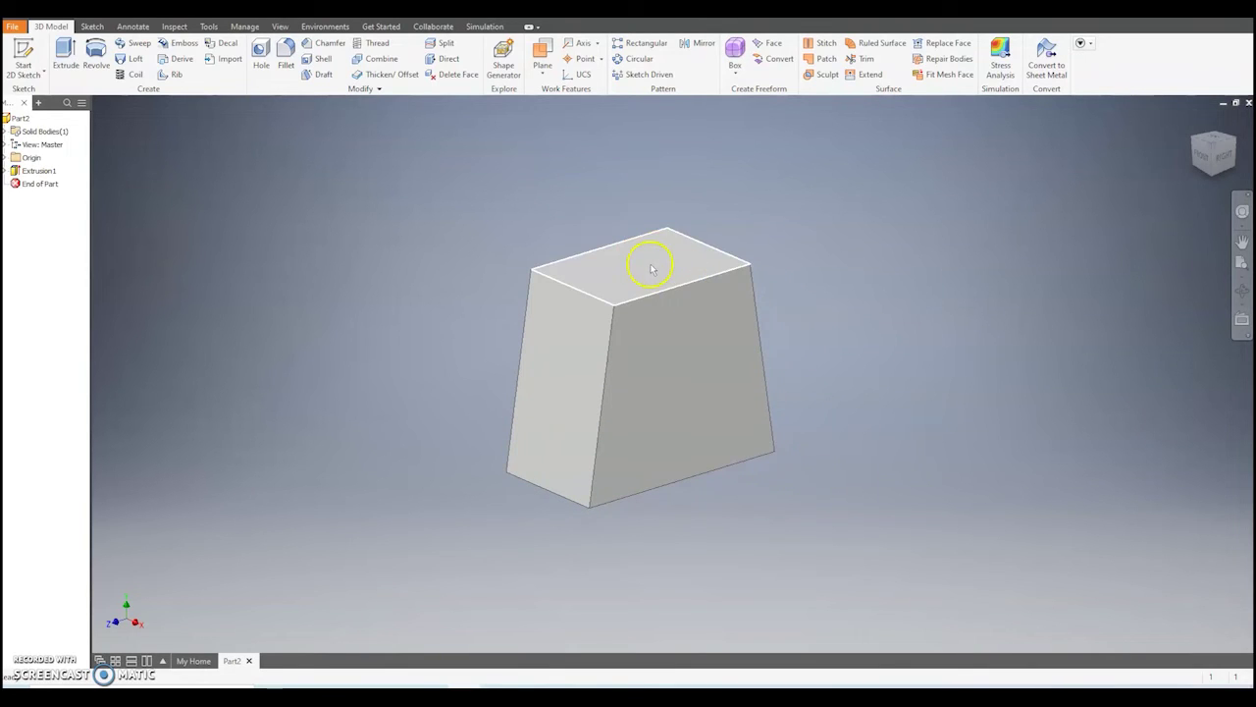
{"action": "left_click", "coordinate": [24, 54]}
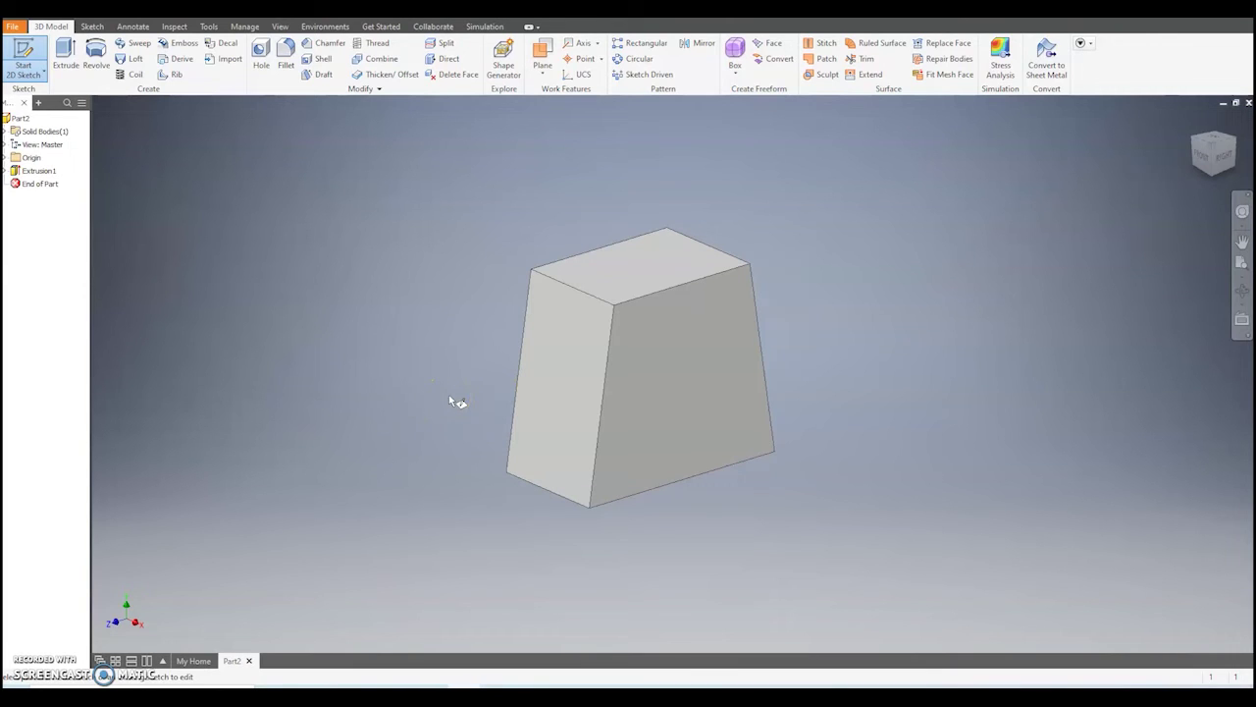
{"action": "left_click", "coordinate": [656, 267]}
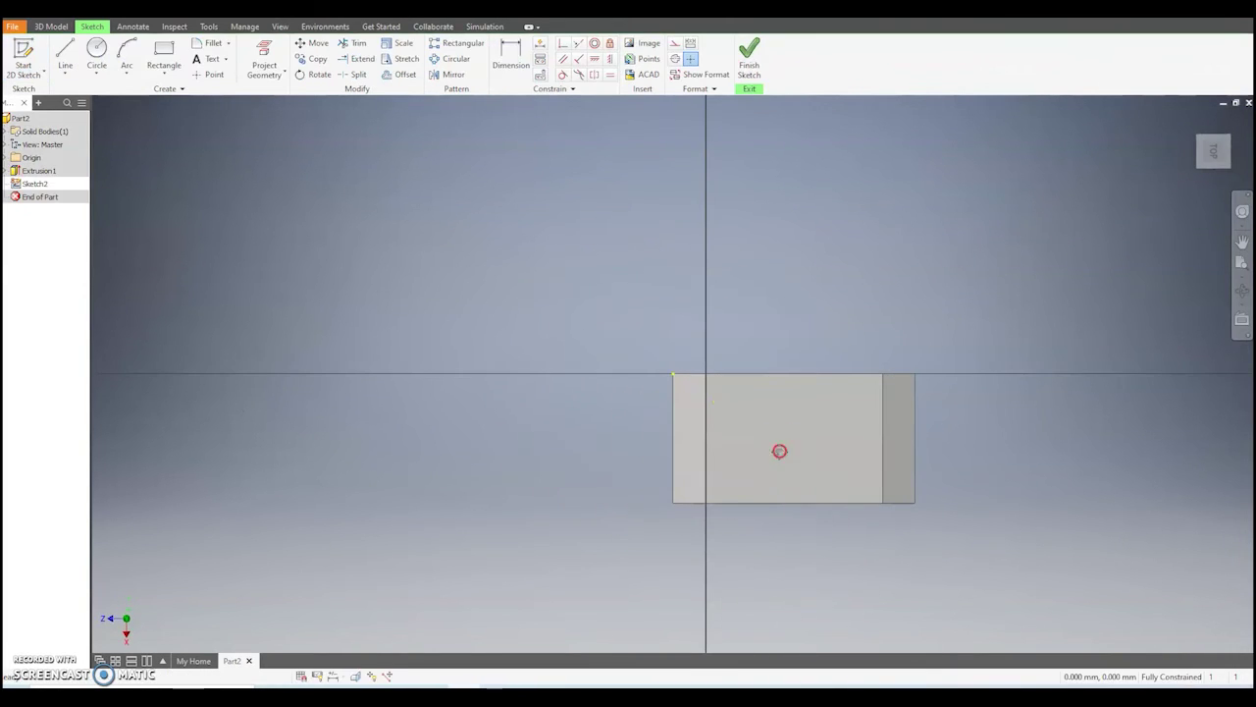
{"action": "mouse_move", "coordinate": [1242, 265]}
{"action": "left_mouse_down"}
{"action": "mouse_move", "coordinate": [942, 328]}
{"action": "mouse_move", "coordinate": [772, 386]}
{"action": "mouse_move", "coordinate": [708, 353]}
{"action": "left_mouse_up"}
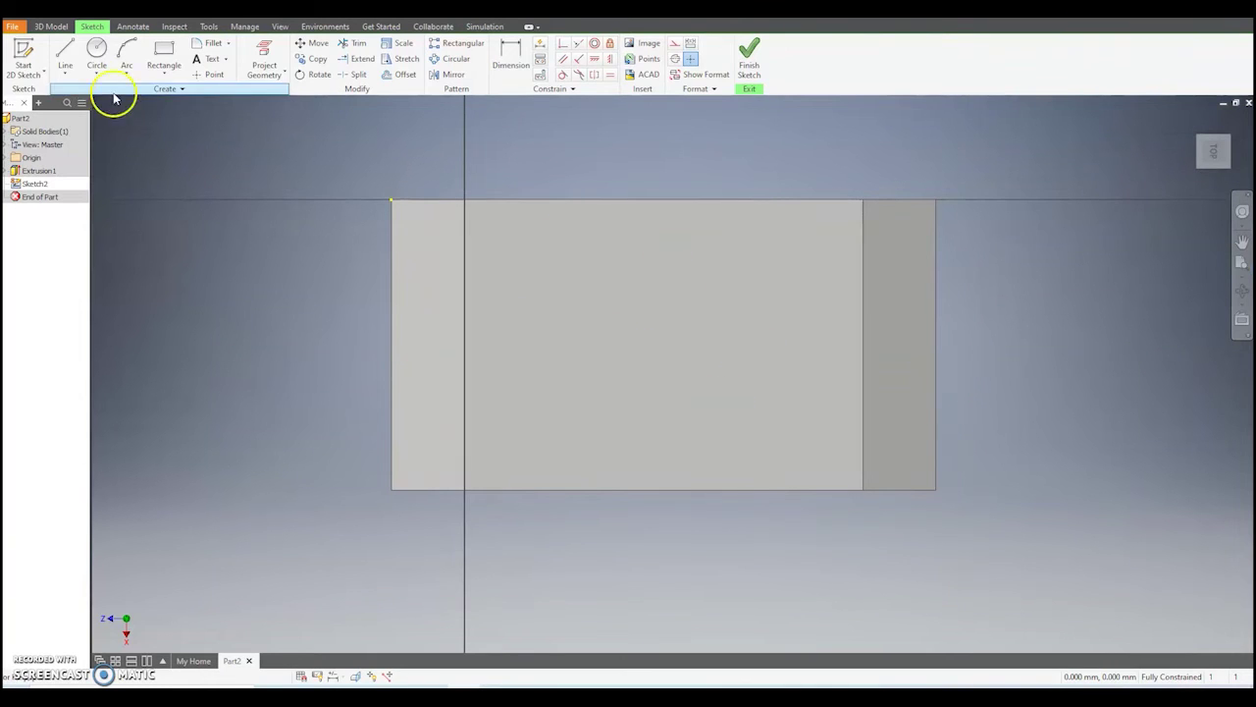
- Draw a 5 mm diameter circle on the top face
{"action": "left_click", "coordinate": [97, 54]}
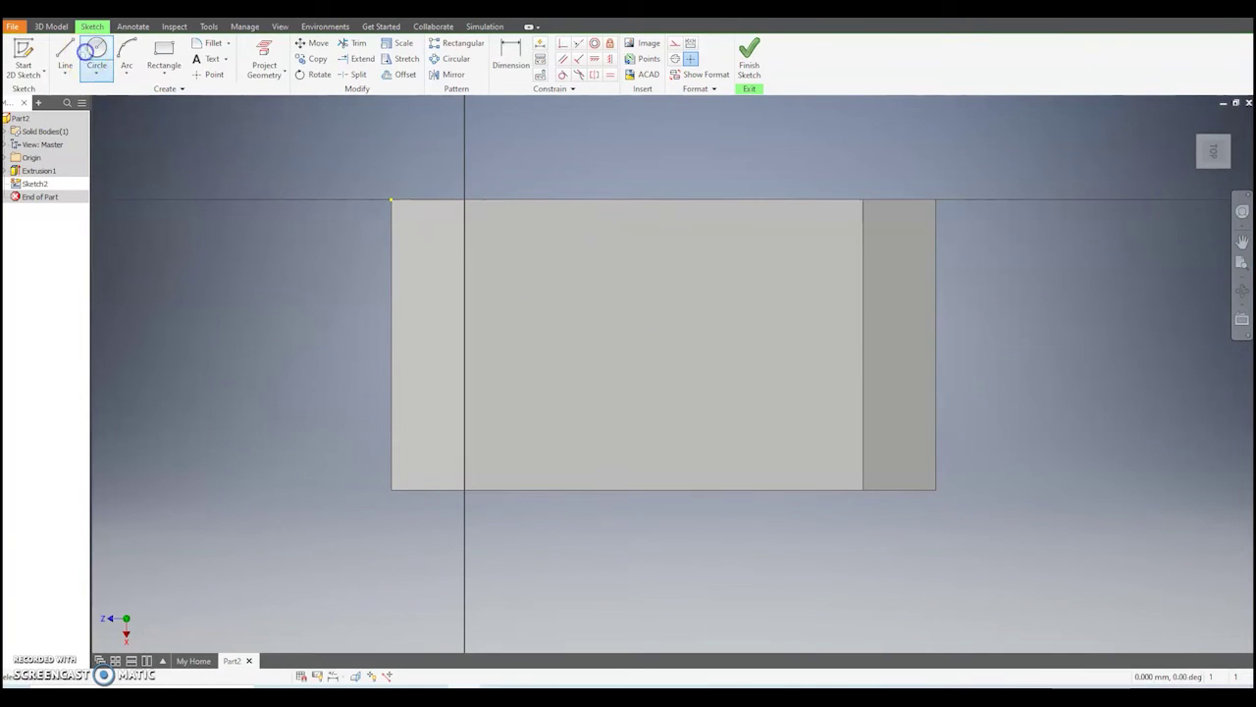
{"action": "left_click", "coordinate": [648, 343]}
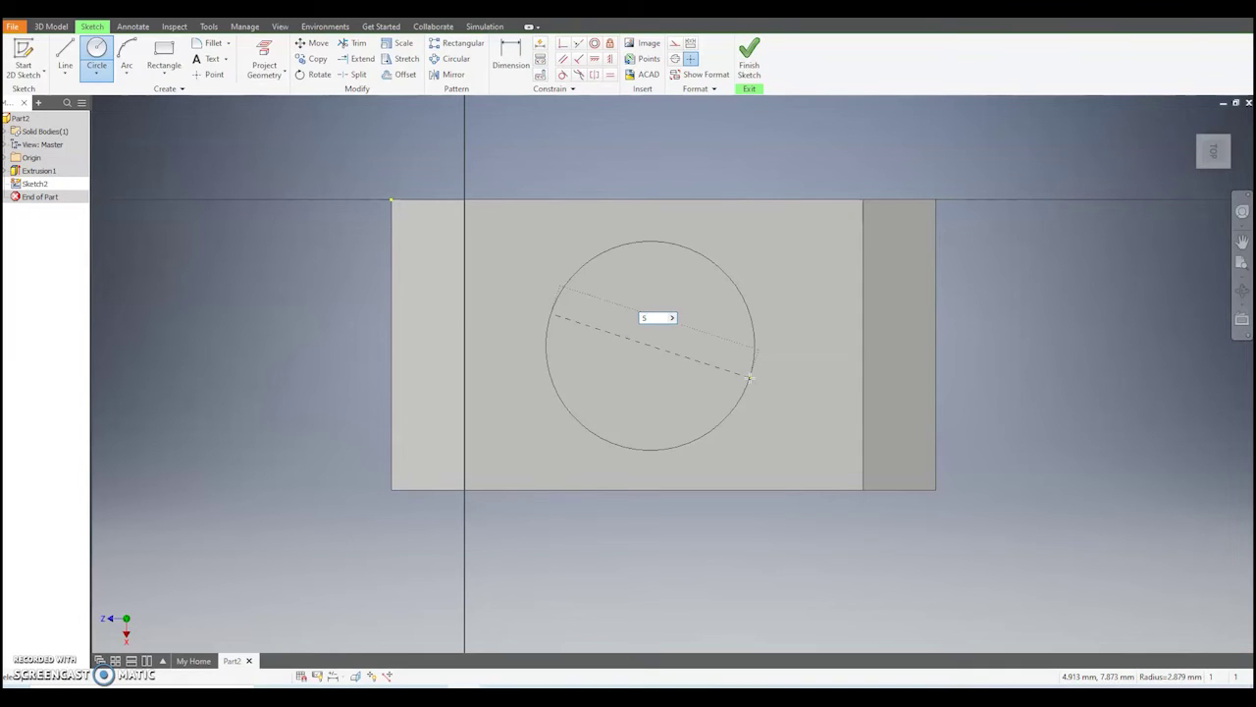
{"action": "key", "text": "Return"}
{"action": "left_click", "coordinate": [747, 367]}
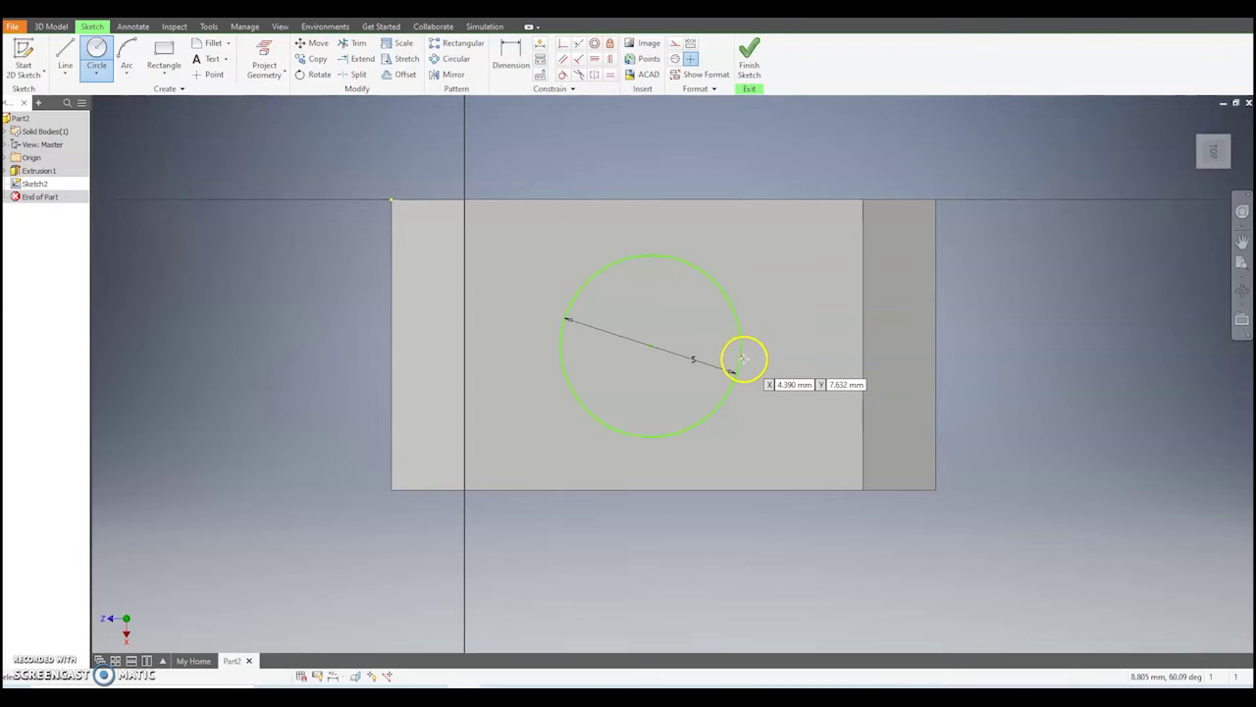
{"action": "left_click", "coordinate": [510, 57]}
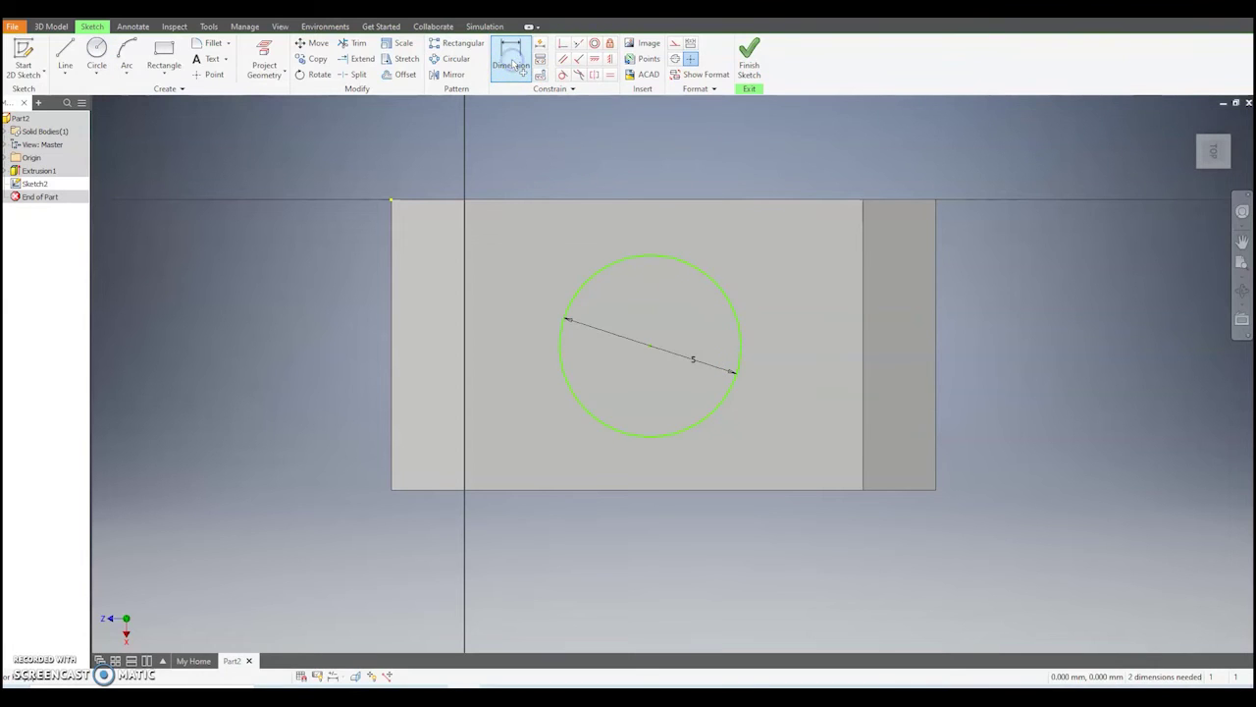
- Dimension the circle's centre 7.5 mm from the block's right edge
{"action": "left_click", "coordinate": [743, 346]}
{"action": "left_click", "coordinate": [937, 353]}
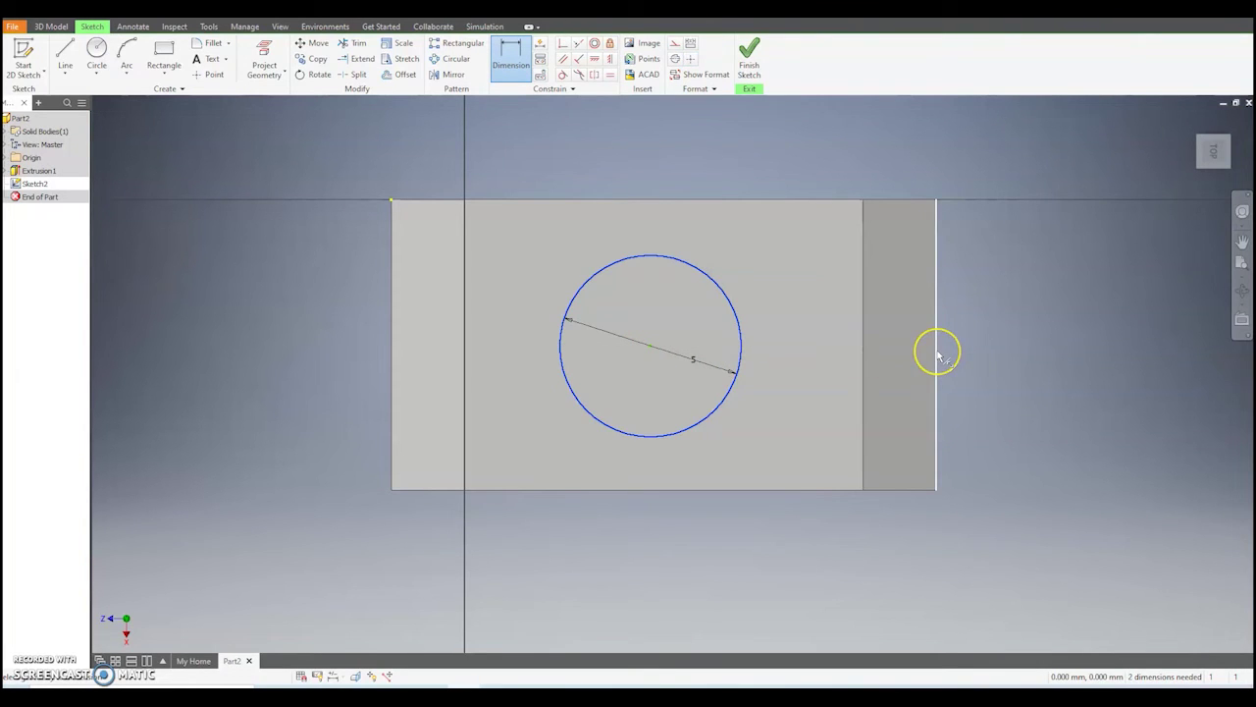
{"action": "left_click", "coordinate": [797, 553]}
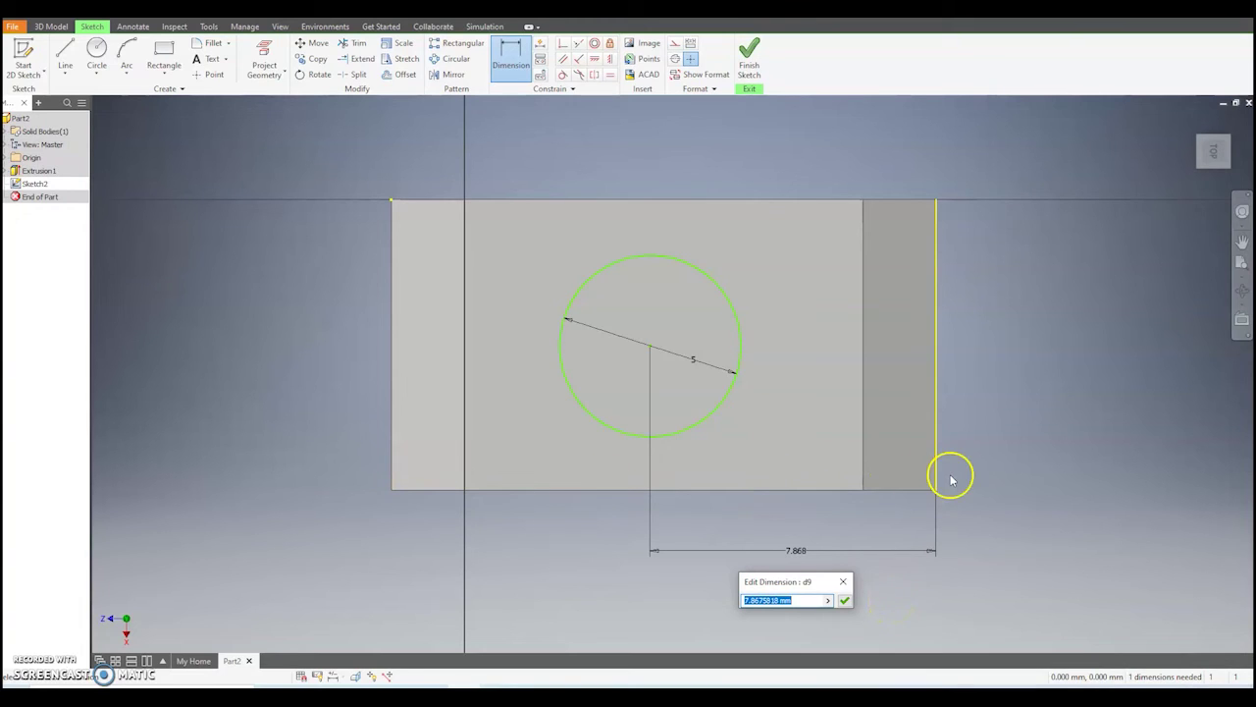
{"action": "type", "text": "7"}
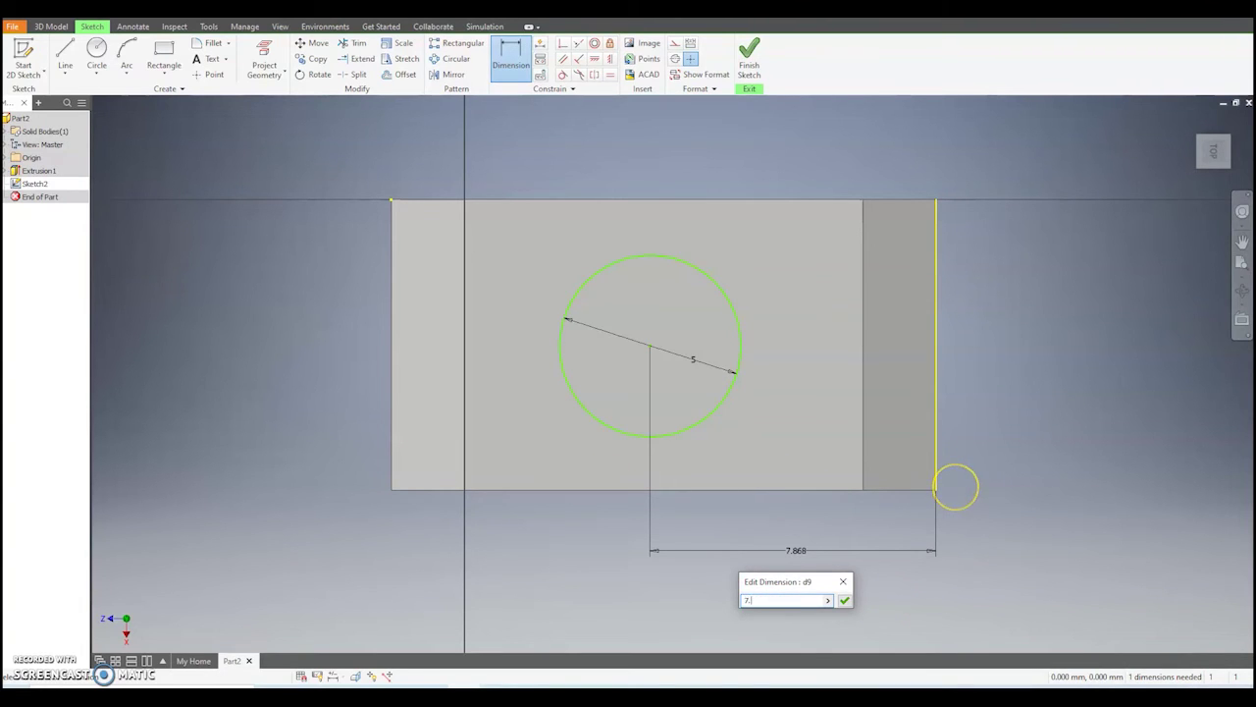
{"action": "type", "text": ".5"}
{"action": "key", "text": "Return"}
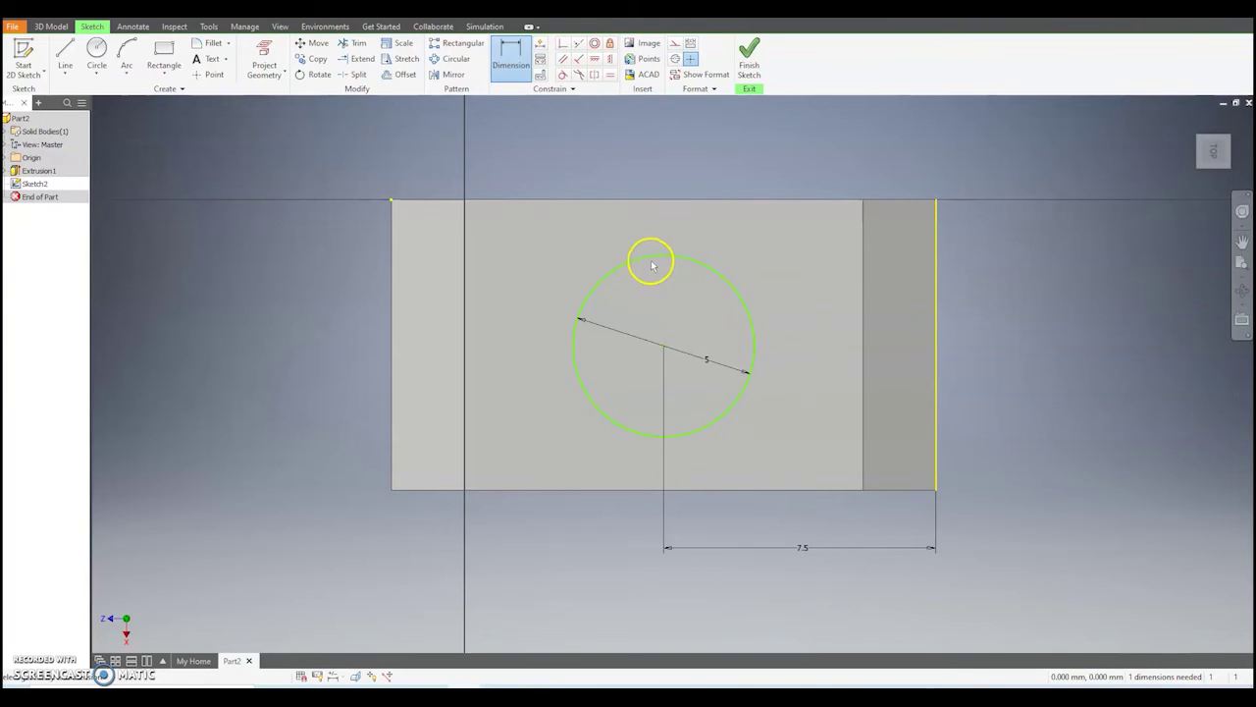
- Dimension the circle's centre 4 mm from the top edge and finish the sketch
{"action": "left_click", "coordinate": [637, 261]}
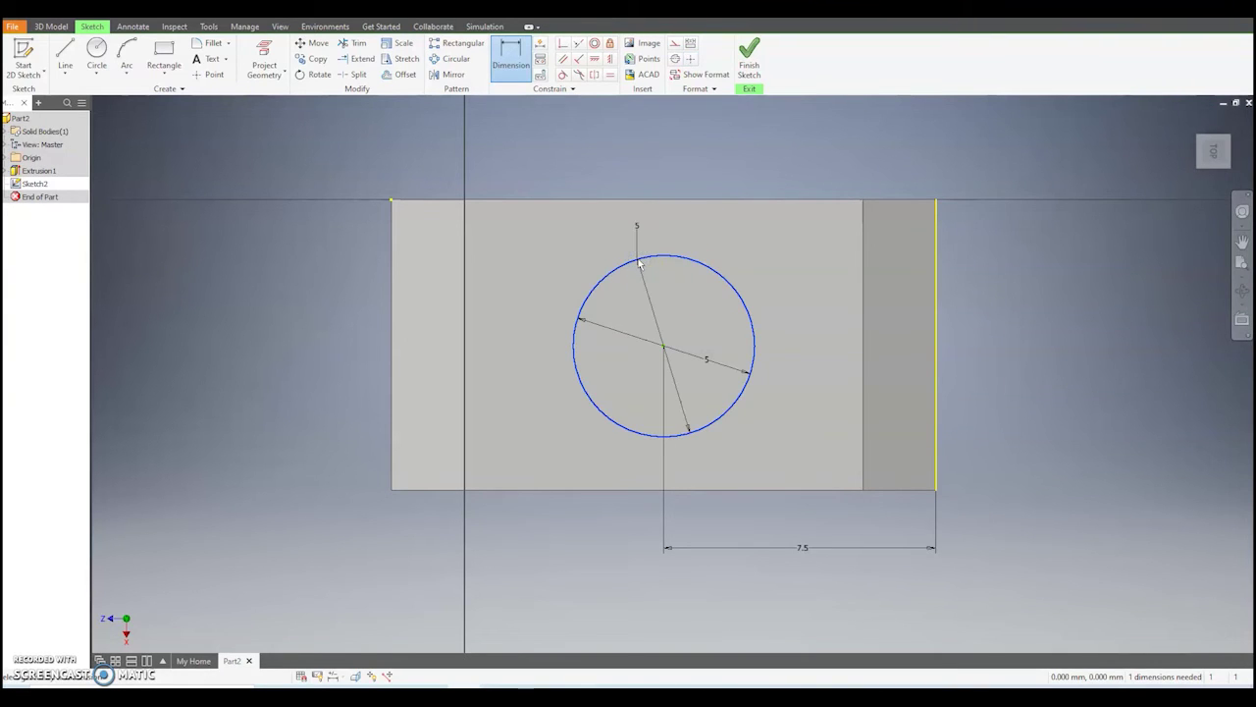
{"action": "left_click", "coordinate": [631, 201]}
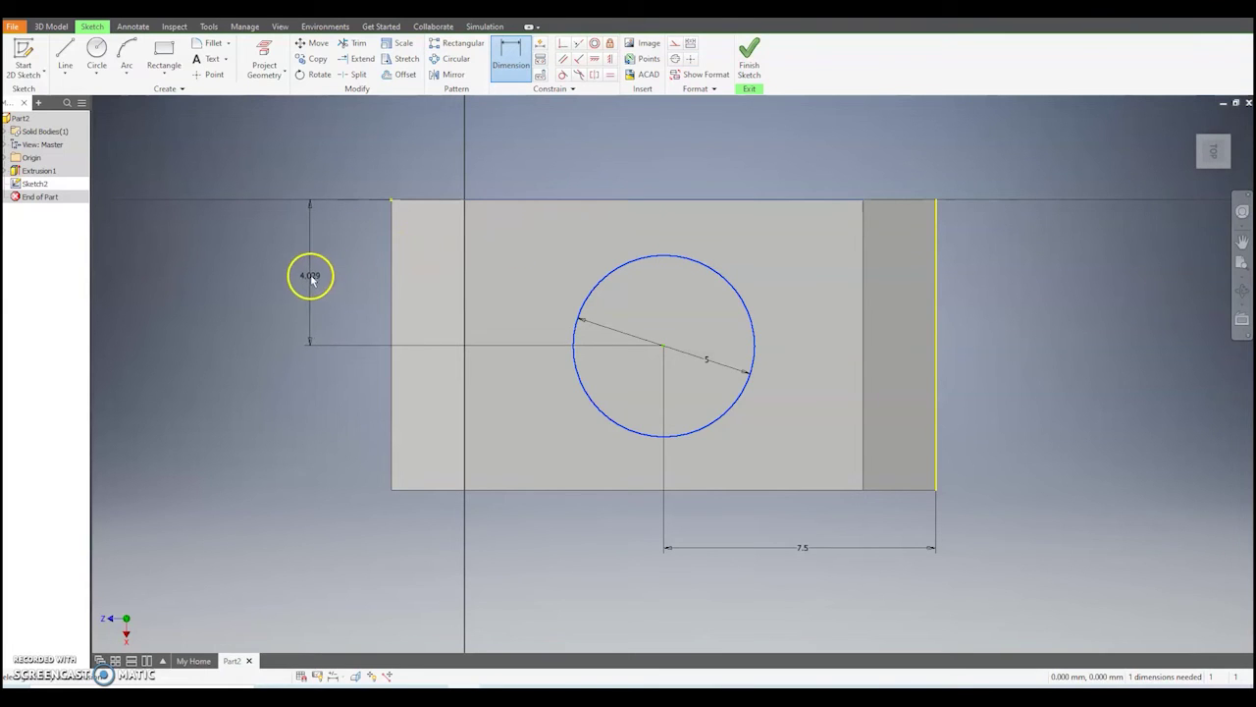
{"action": "left_click", "coordinate": [310, 278]}
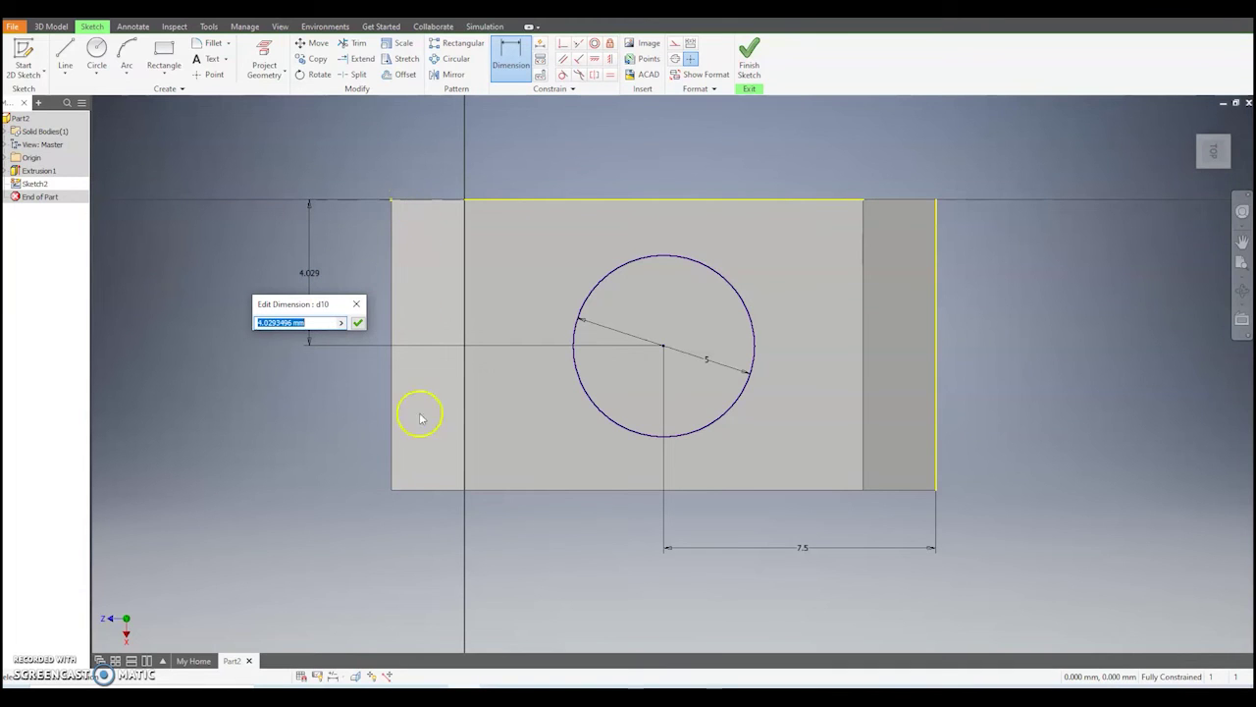
{"action": "type", "text": "4"}
{"action": "key", "text": "Return"}
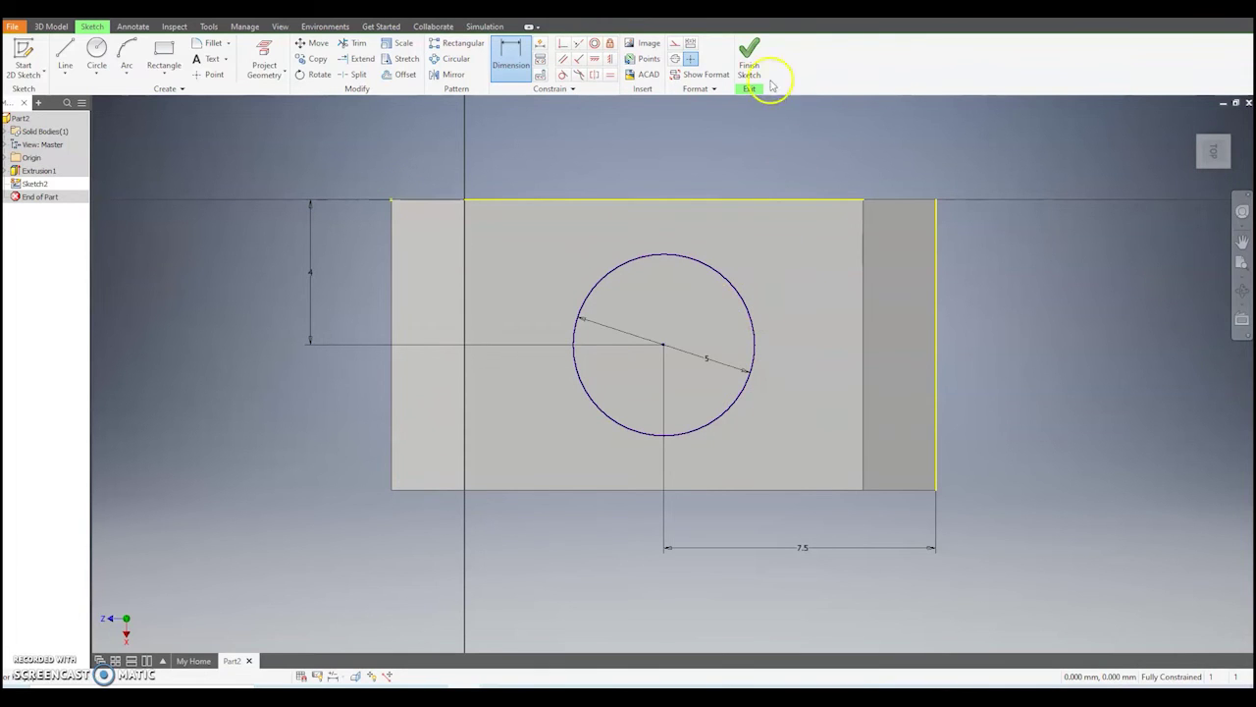
{"action": "left_click", "coordinate": [751, 58]}
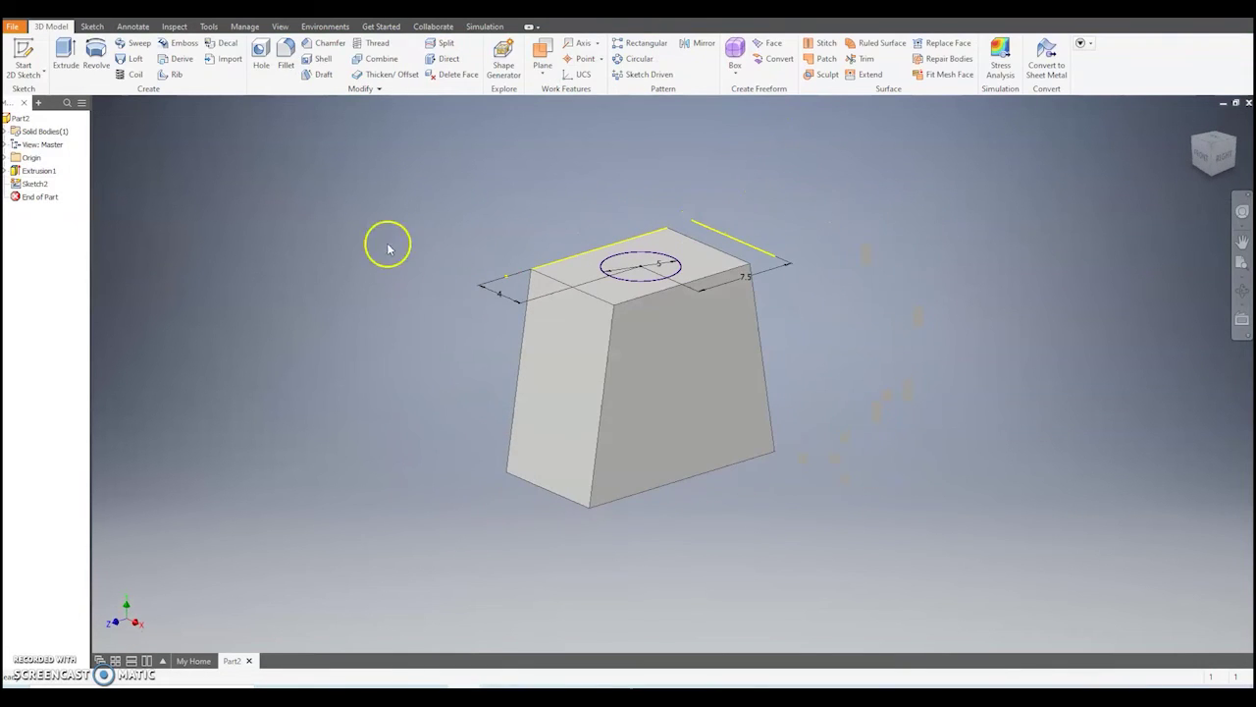
- Extrude the 5 mm circle into a cylindrical boss, creating Extrusion2
{"action": "left_click", "coordinate": [65, 61]}
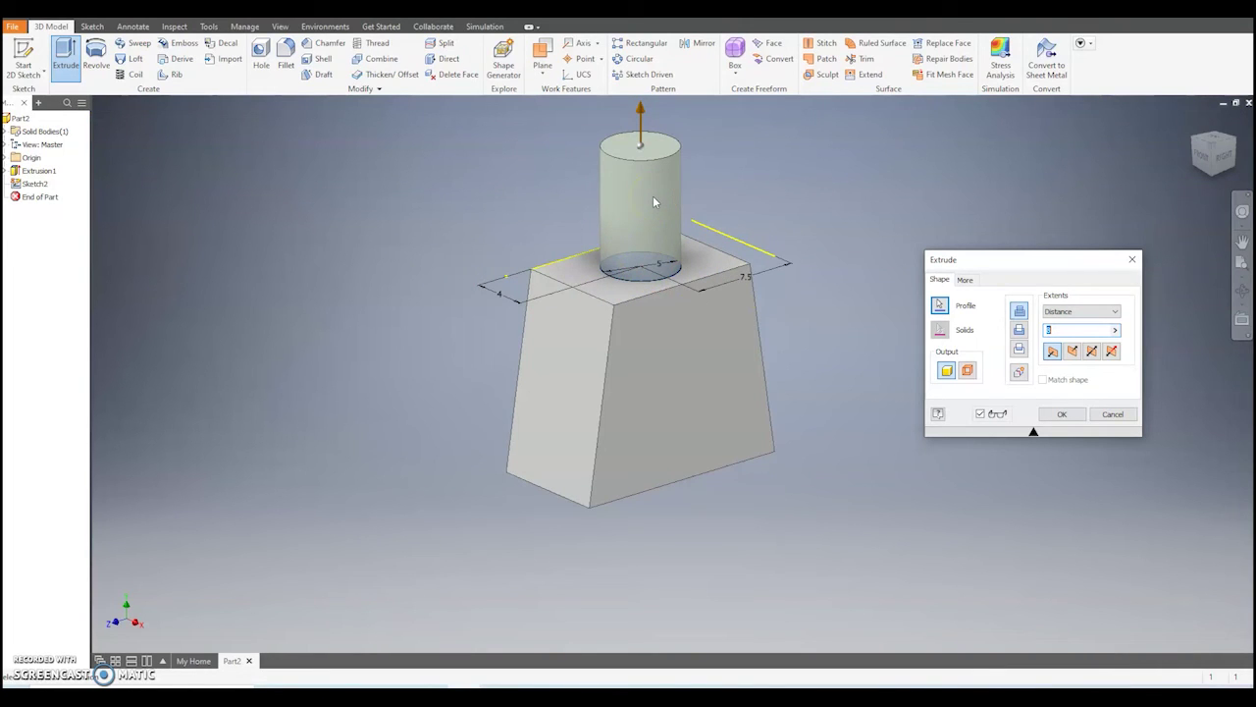
{"action": "left_click", "coordinate": [1050, 330]}
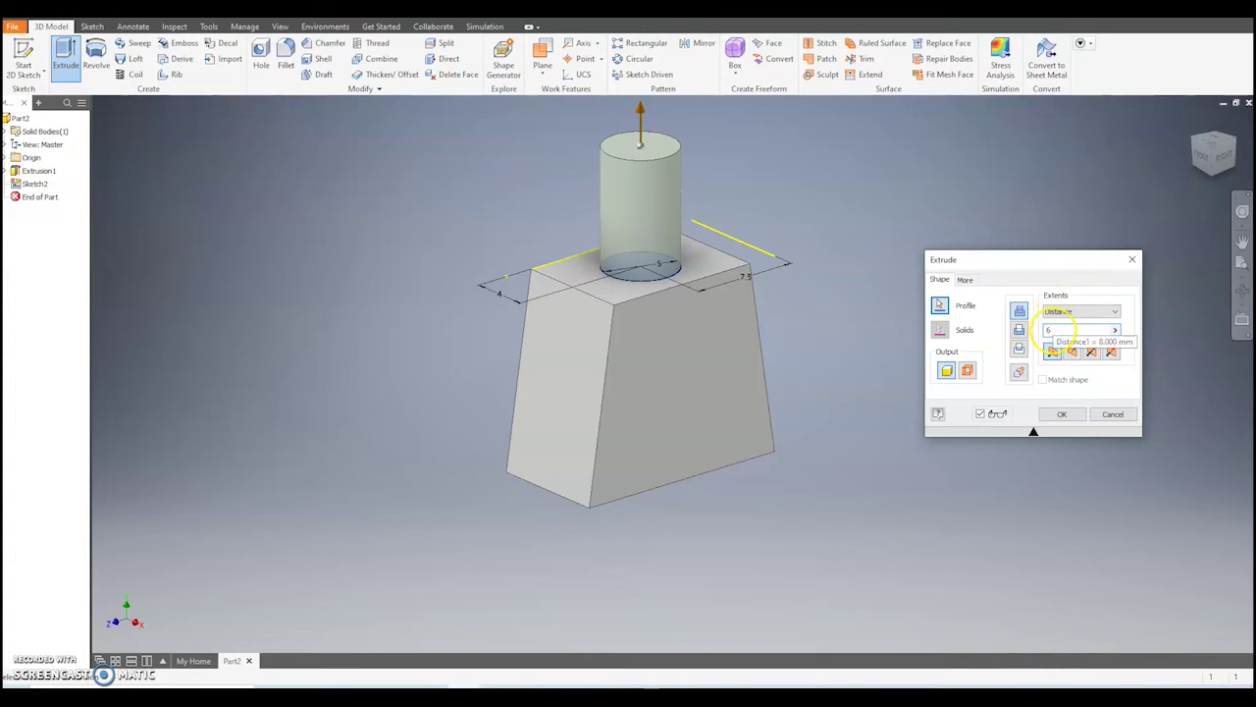
{"action": "key", "text": "Return"}
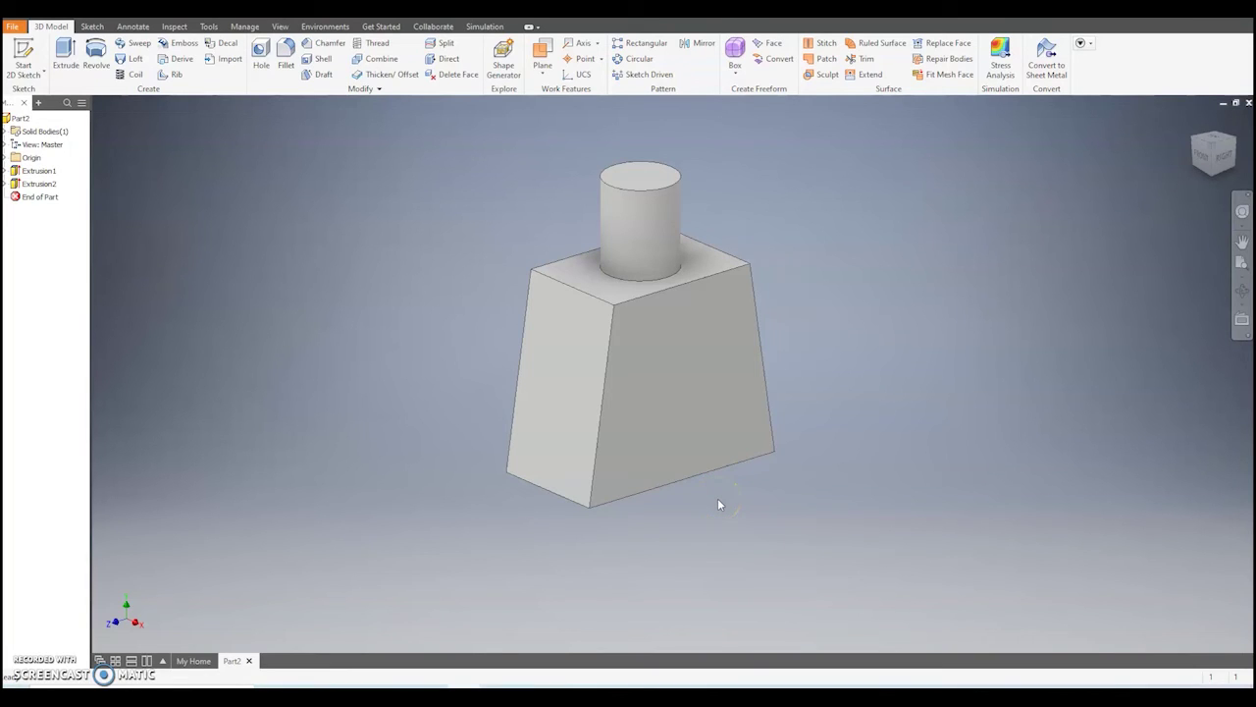
- Orbit to the underside and start a new sketch on the block's bottom face, fitted in view
{"action": "middle_click_drag", "start_coordinate": [717, 504], "coordinate": [677, 416], "text": "shift"}
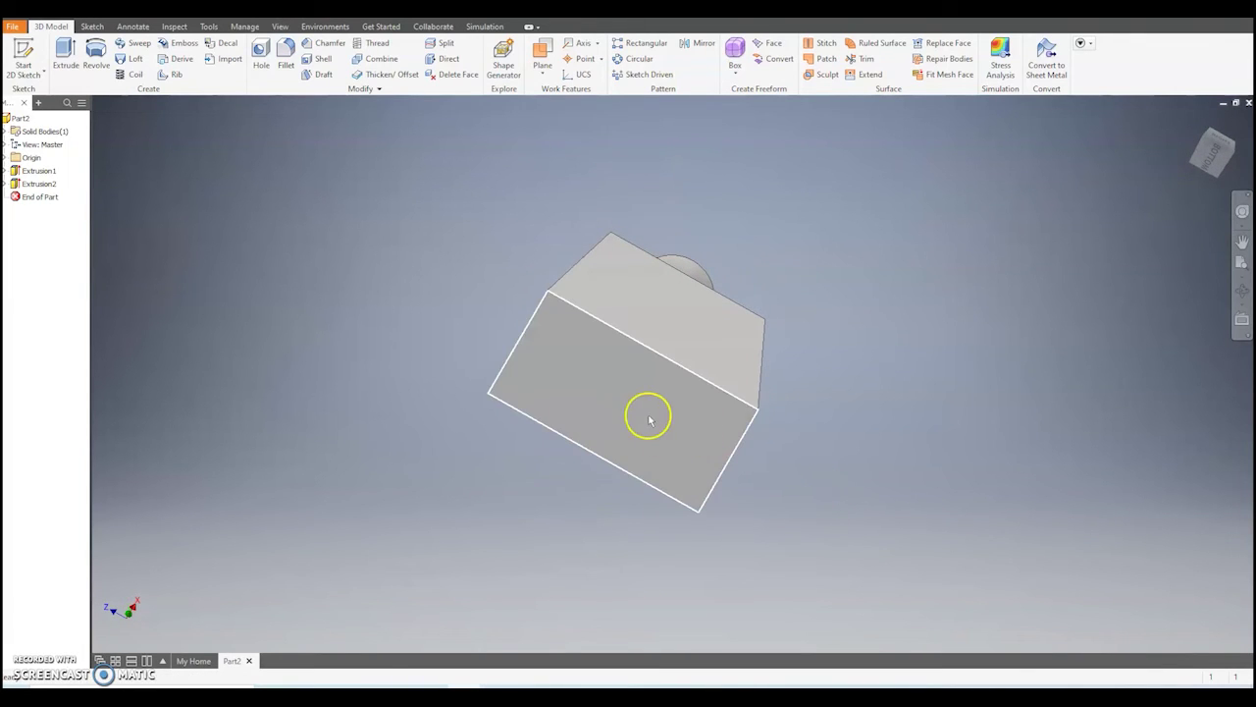
{"action": "left_click", "coordinate": [648, 423]}
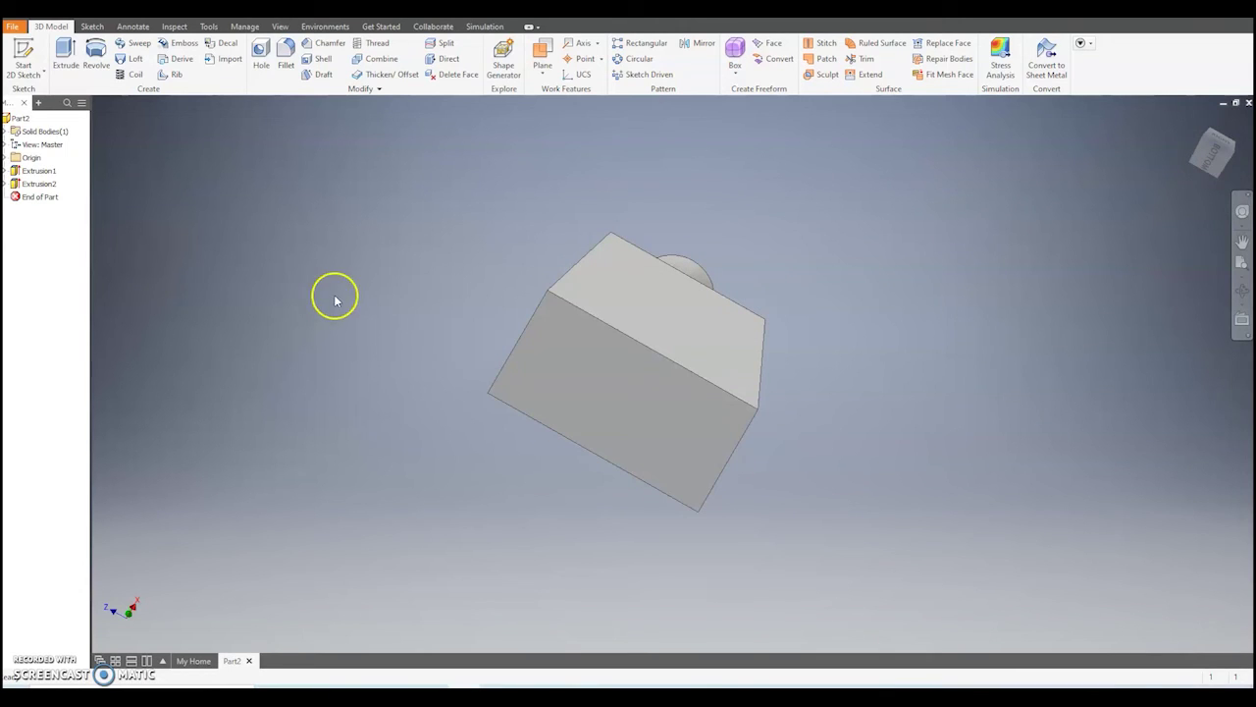
{"action": "left_click", "coordinate": [28, 57]}
{"action": "left_click", "coordinate": [593, 397]}
{"action": "left_click", "coordinate": [1240, 264]}
{"action": "scroll", "coordinate": [647, 486], "scroll_direction": "down", "scroll_amount": 3}
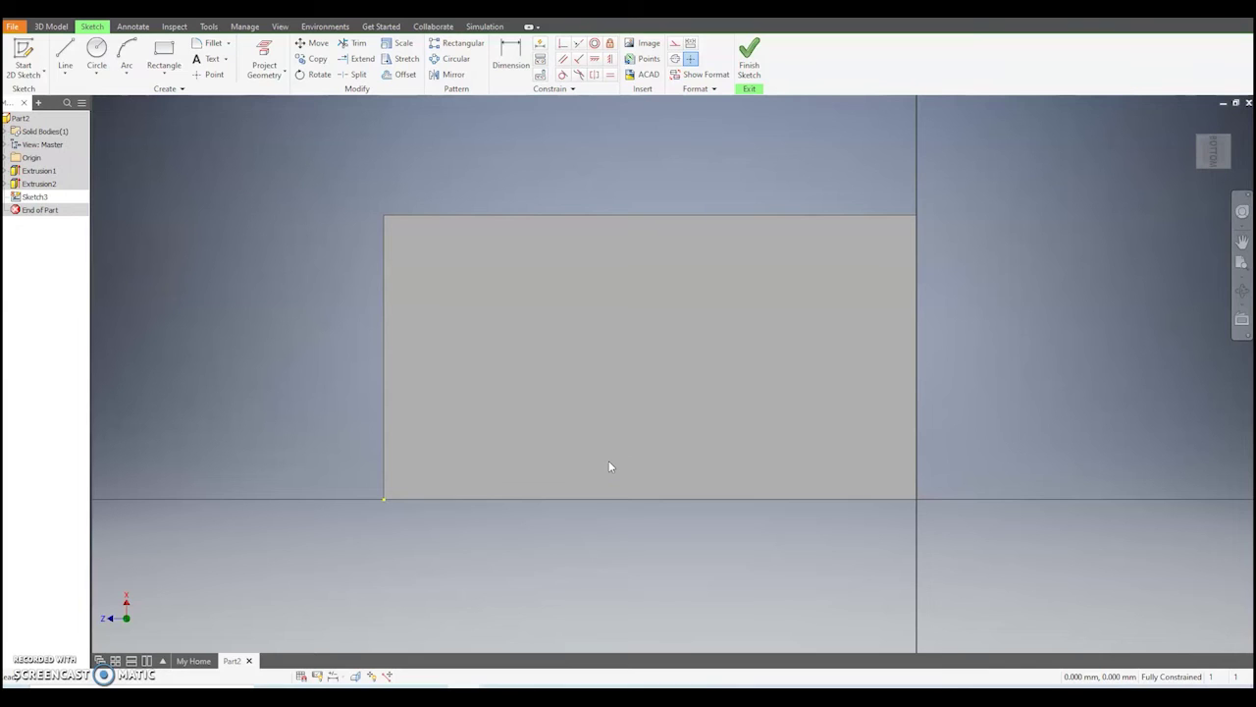
- Draw a 12 × 6 mm rectangle inside the bottom face outline
{"action": "left_click", "coordinate": [163, 55]}
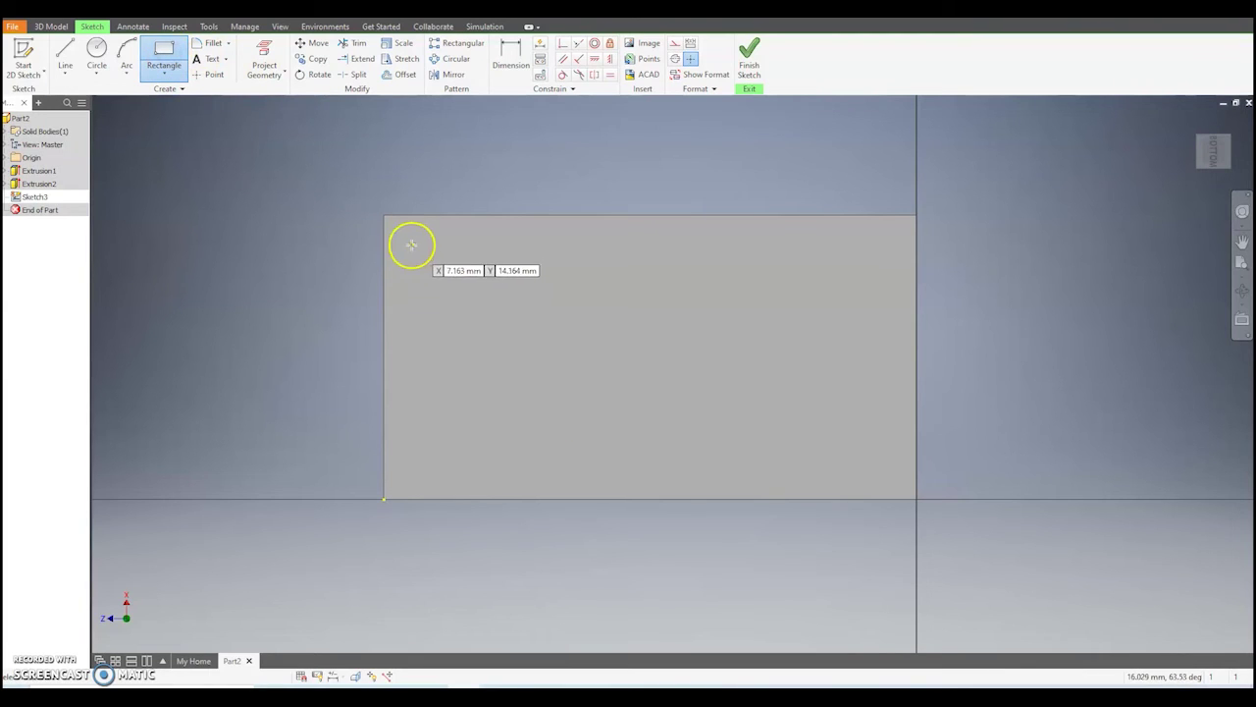
{"action": "left_click_drag", "start_coordinate": [418, 242], "coordinate": [869, 457]}
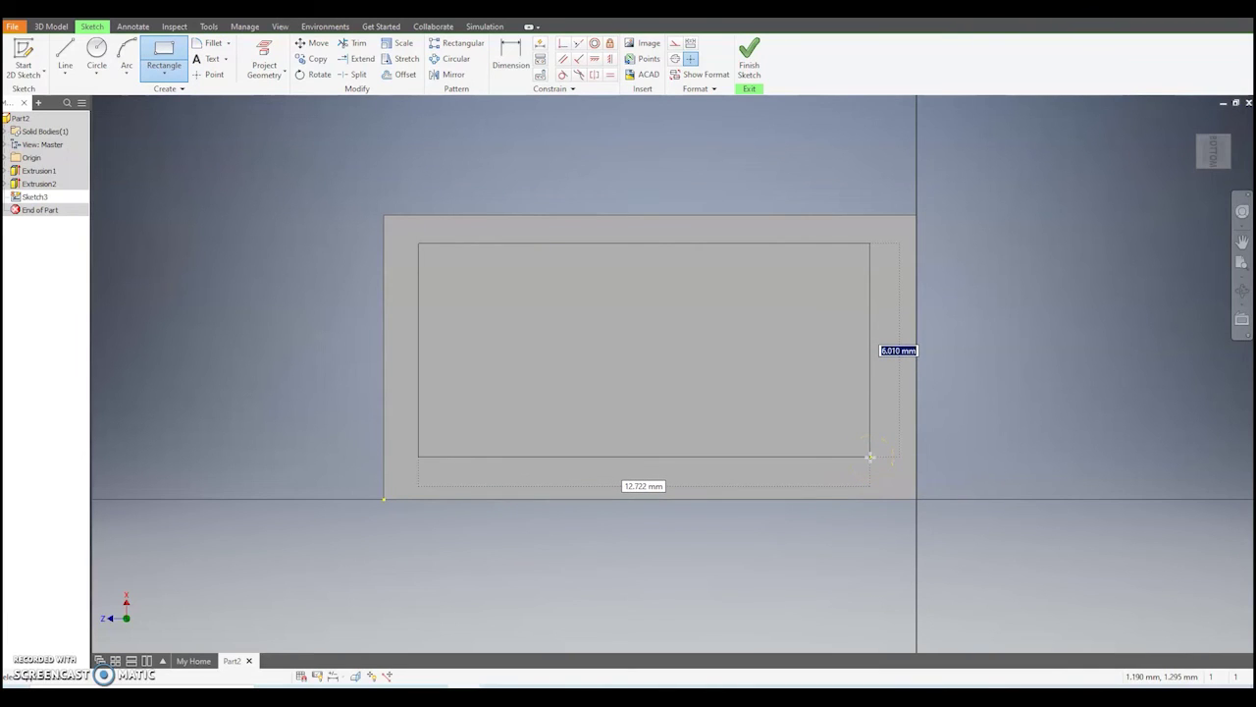
{"action": "type", "text": "6"}
{"action": "key", "text": "Tab"}
{"action": "type", "text": "12"}
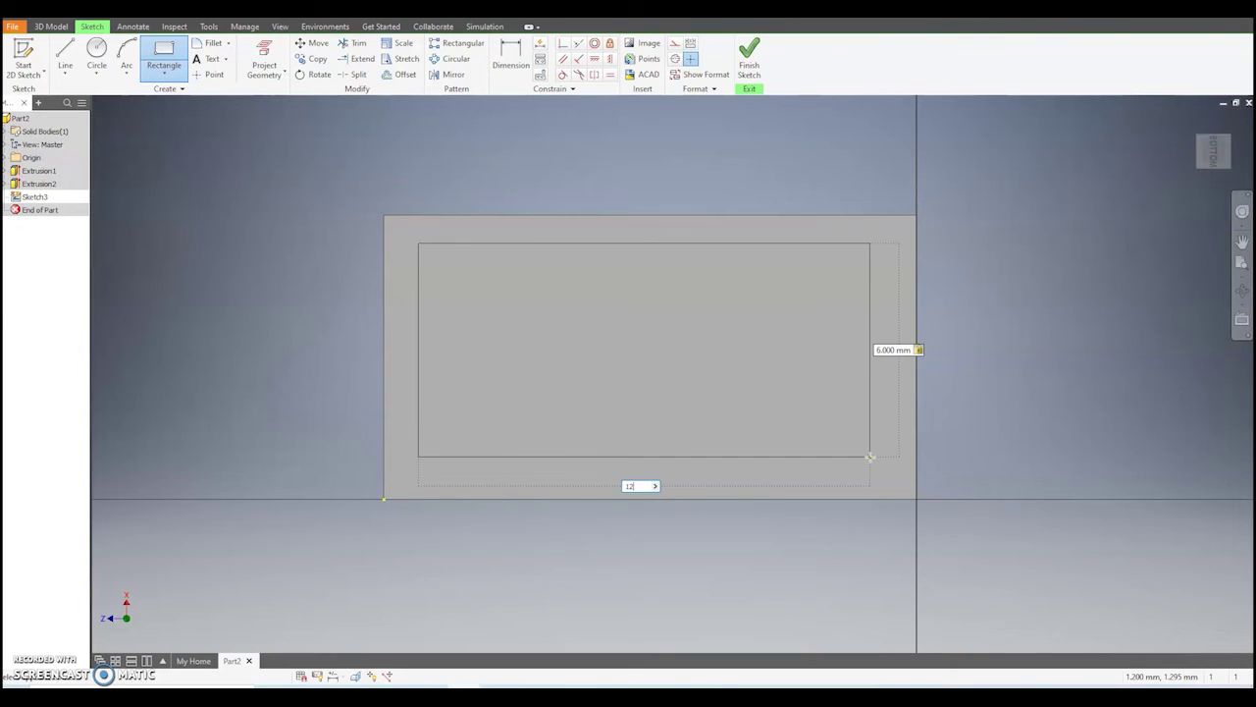
{"action": "key", "text": "Return"}
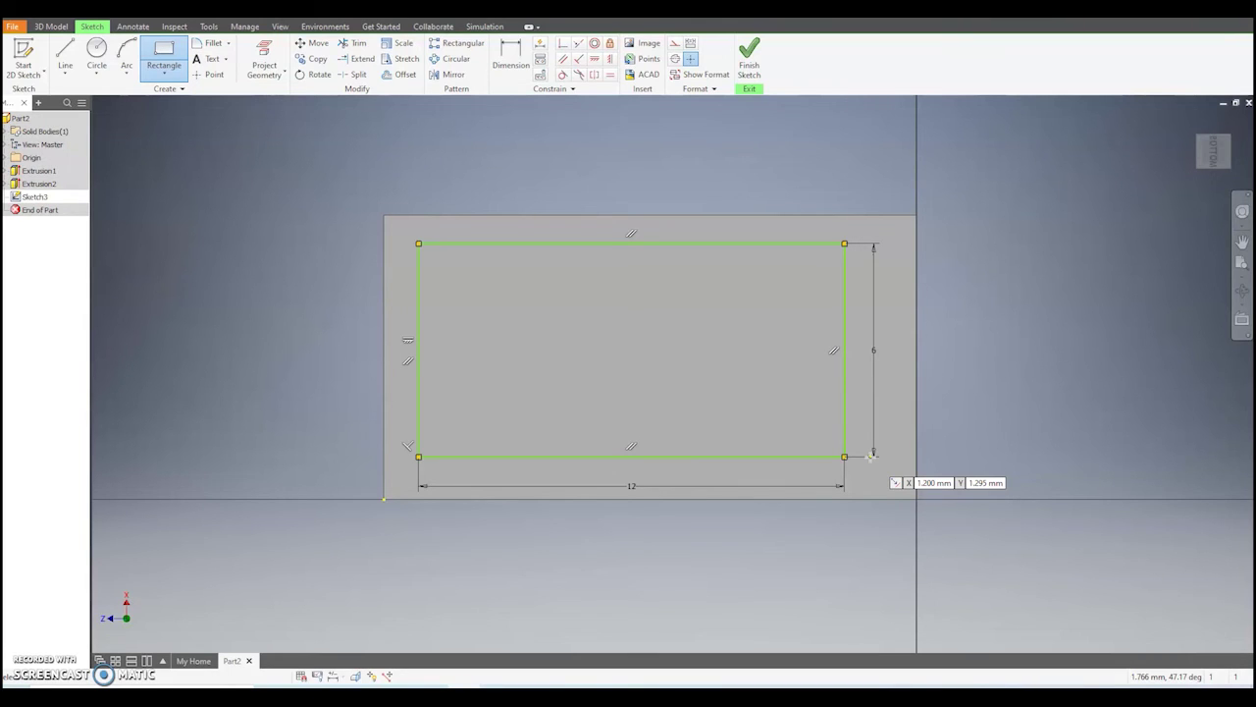
- Dimension the rectangle's right side 1.5 mm from the part's right edge
{"action": "left_click", "coordinate": [520, 65]}
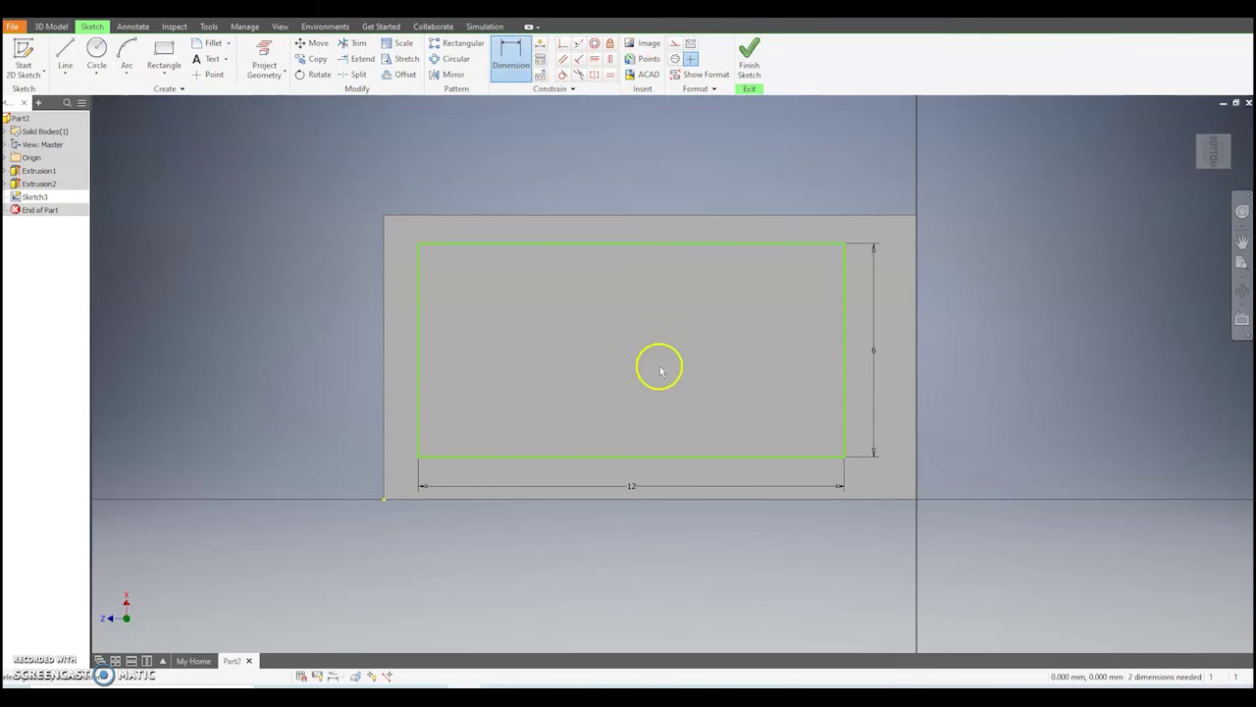
{"action": "left_click", "coordinate": [844, 368]}
{"action": "left_click", "coordinate": [914, 364]}
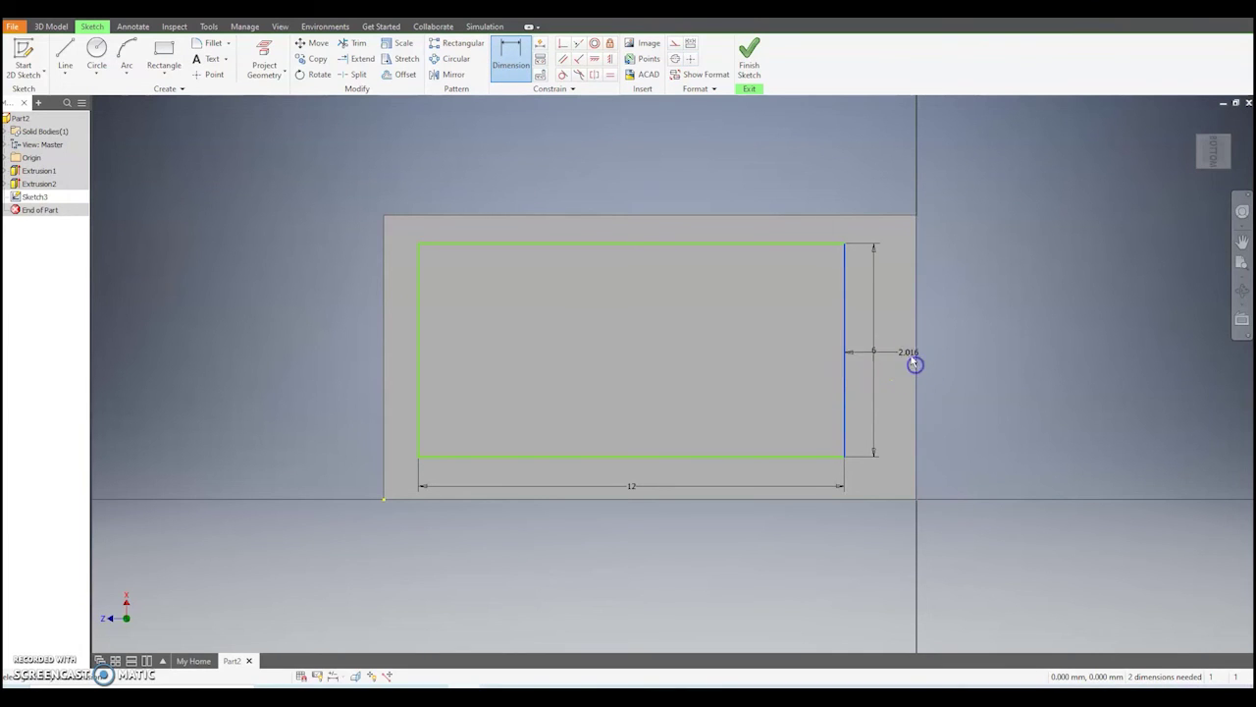
{"action": "left_click", "coordinate": [880, 174]}
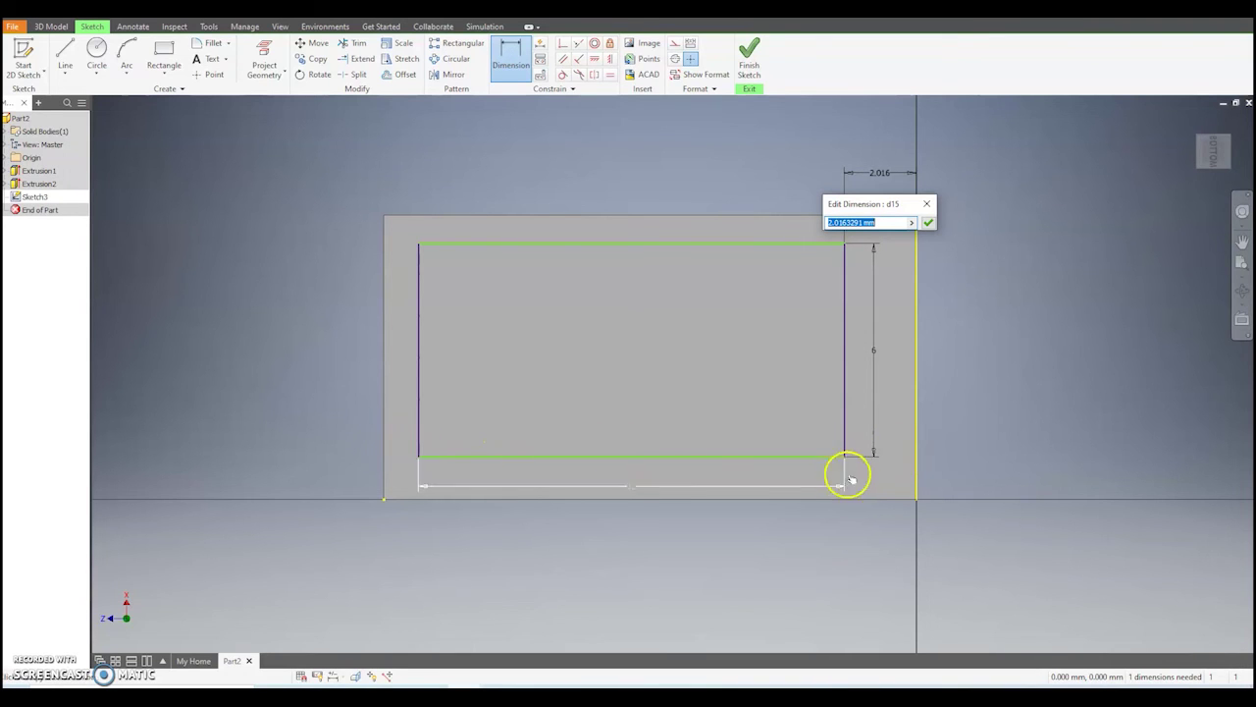
{"action": "left_click", "coordinate": [897, 459]}
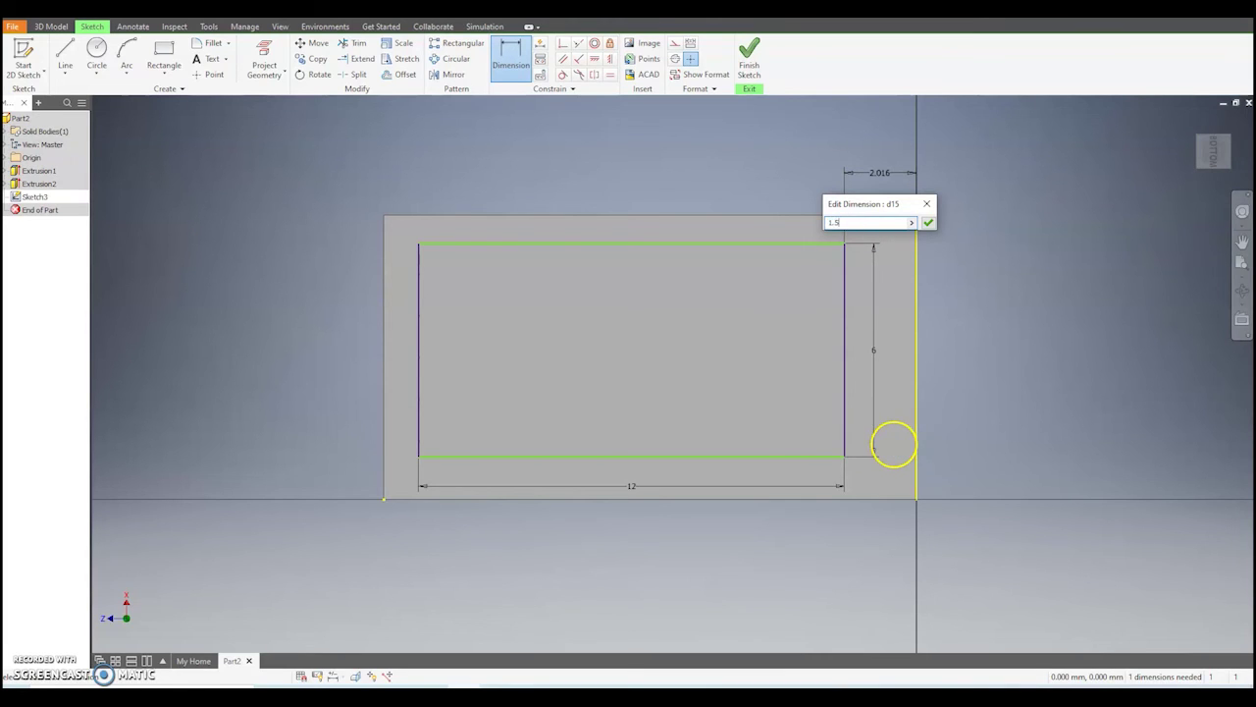
{"action": "key", "text": "Return"}
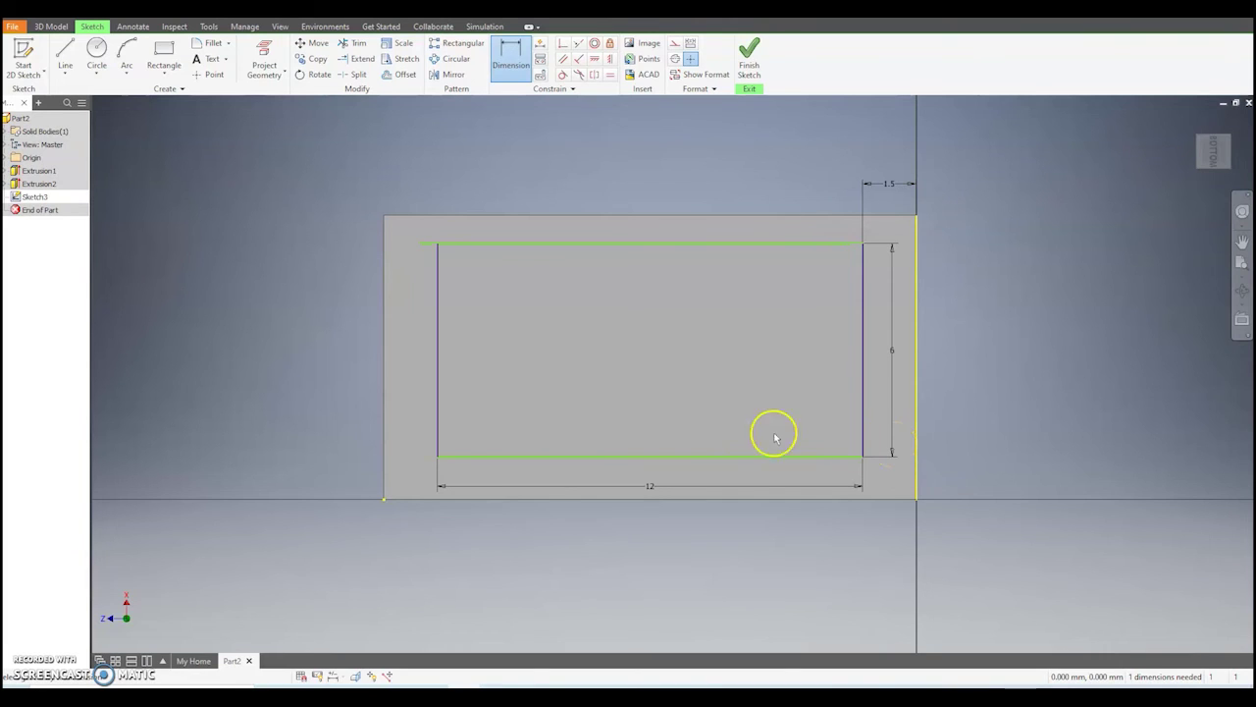
- Dimension the rectangle's top line 1 mm from the part's top edge
{"action": "left_click", "coordinate": [472, 246]}
{"action": "left_click", "coordinate": [473, 217]}
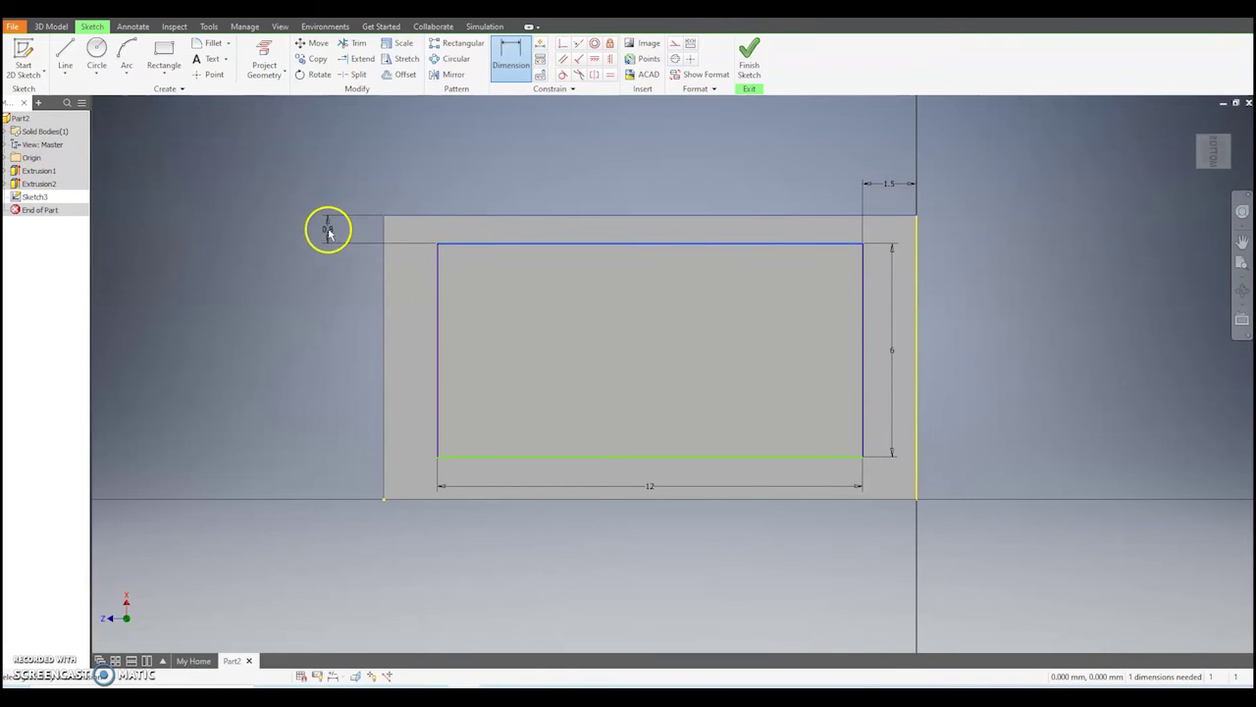
{"action": "left_click", "coordinate": [329, 231]}
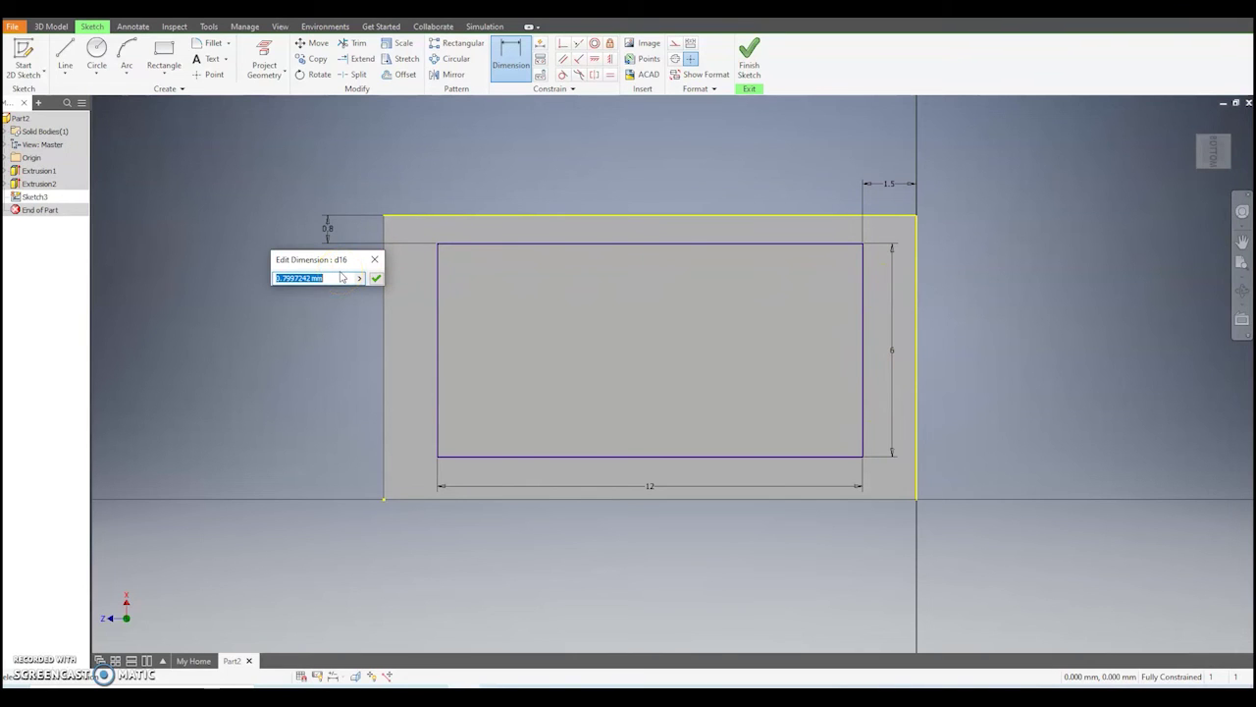
{"action": "key", "text": "Return"}
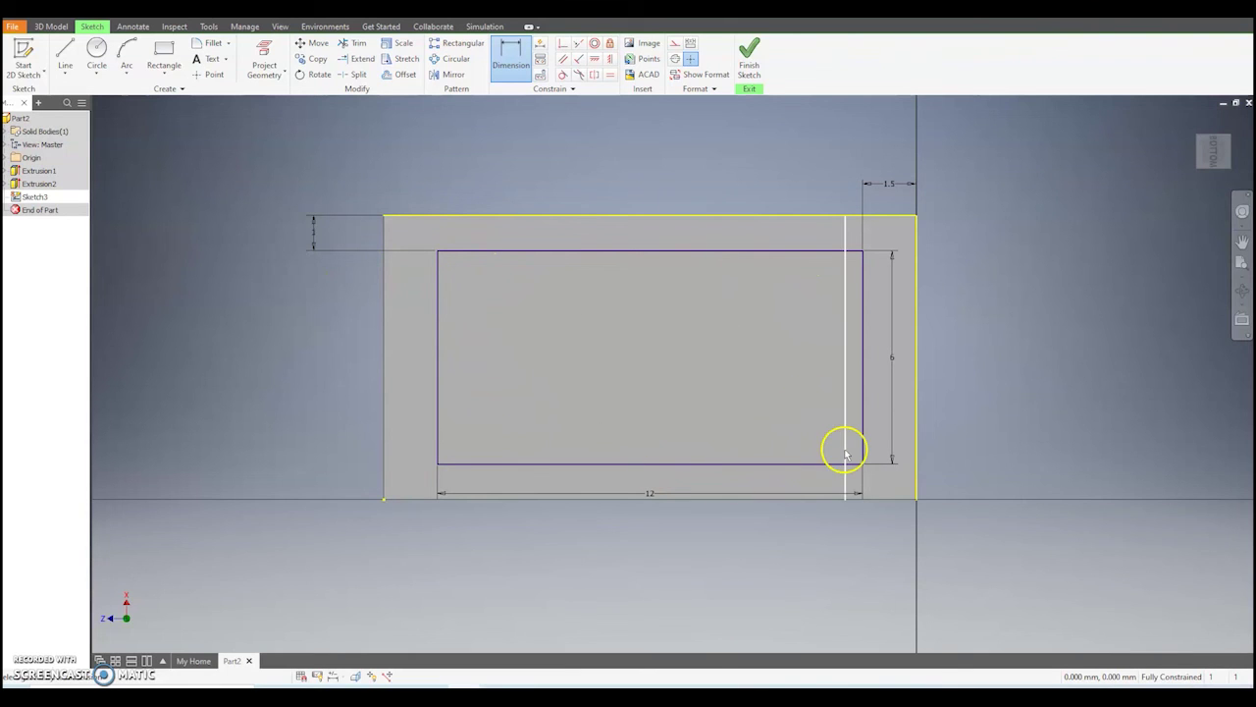
- Finish Sketch3 and turn the part to show the rectangle on its bottom face
{"action": "left_click", "coordinate": [751, 57]}
{"action": "mouse_move", "coordinate": [796, 426]}
{"action": "middle_mouse_down", "text": "shift"}
{"action": "mouse_move", "coordinate": [889, 426]}
{"action": "mouse_move", "coordinate": [867, 439]}
{"action": "middle_mouse_up", "text": "shift"}
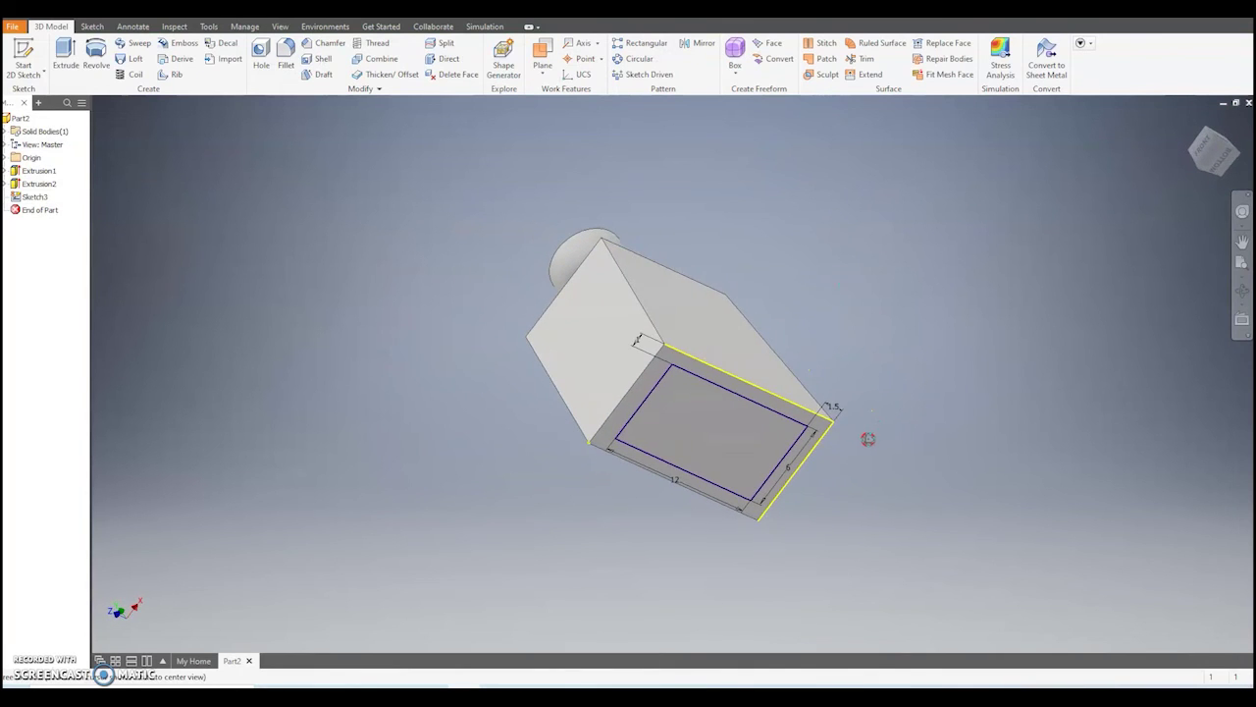
- Extrude the 12 × 6 rectangle as a 3 mm deep cut, forming a pocket in the block's bottom
{"action": "left_click", "coordinate": [64, 56]}
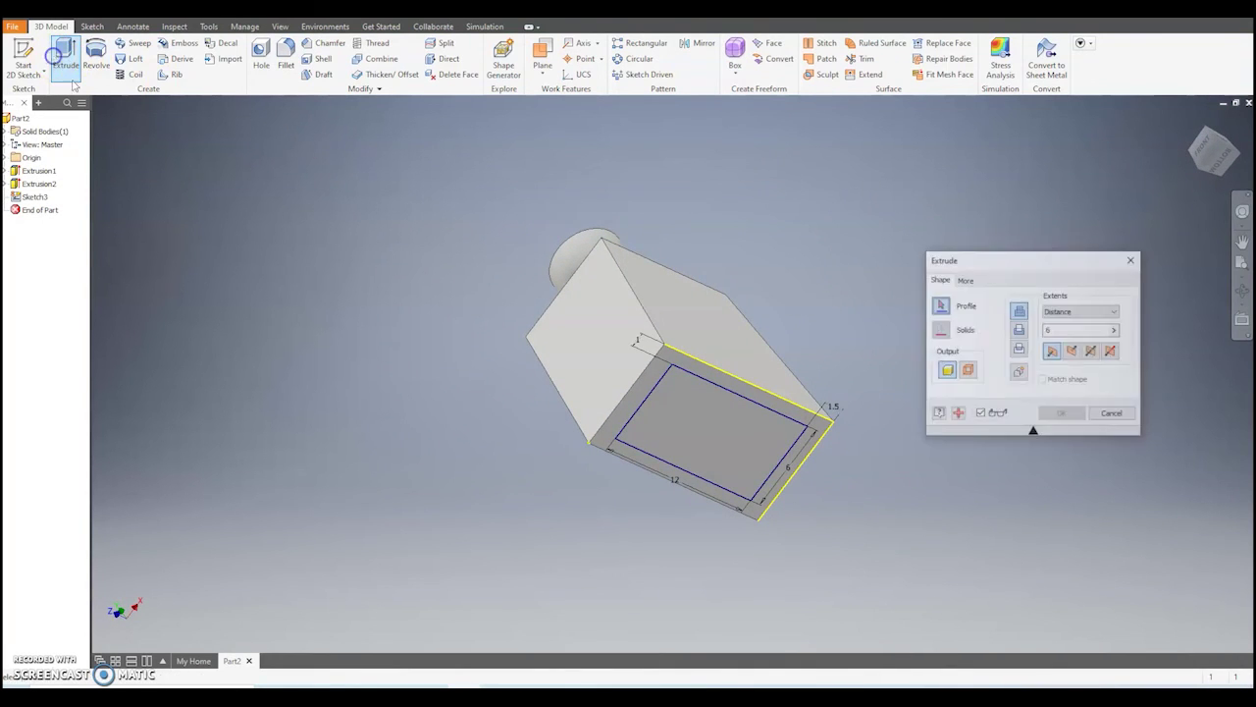
{"action": "left_click", "coordinate": [727, 432]}
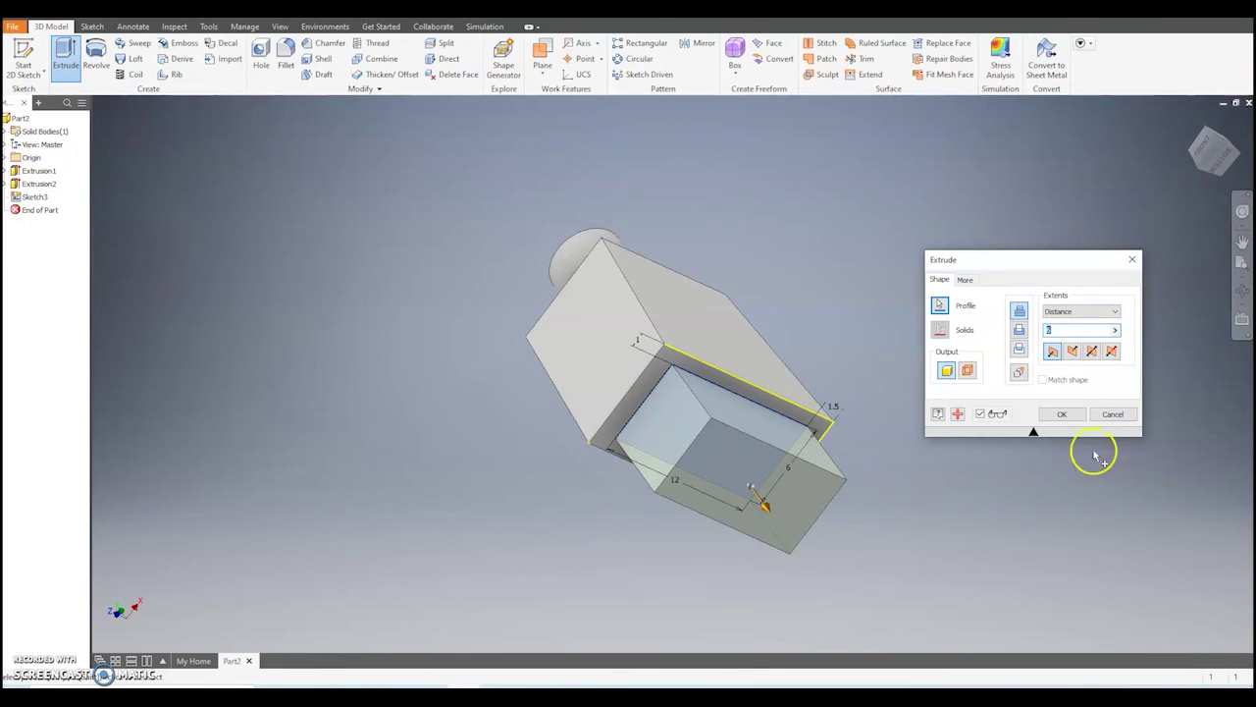
{"action": "left_click", "coordinate": [1072, 353]}
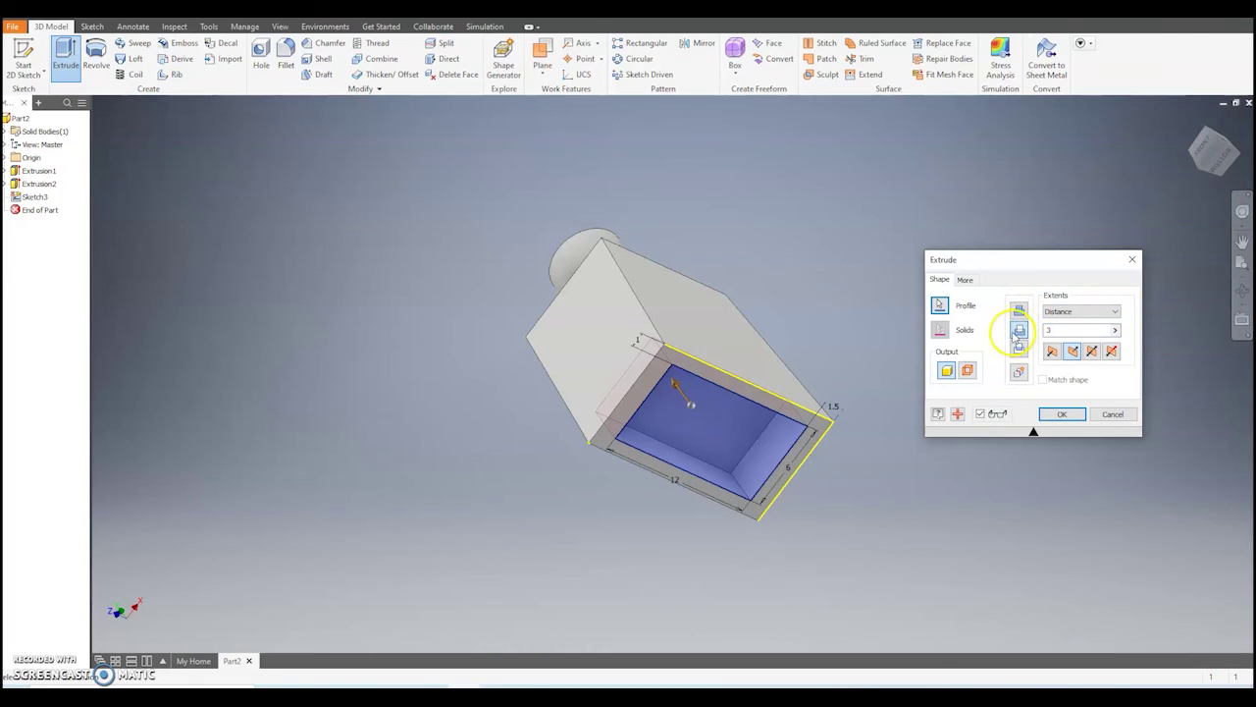
{"action": "left_click", "coordinate": [1061, 413]}
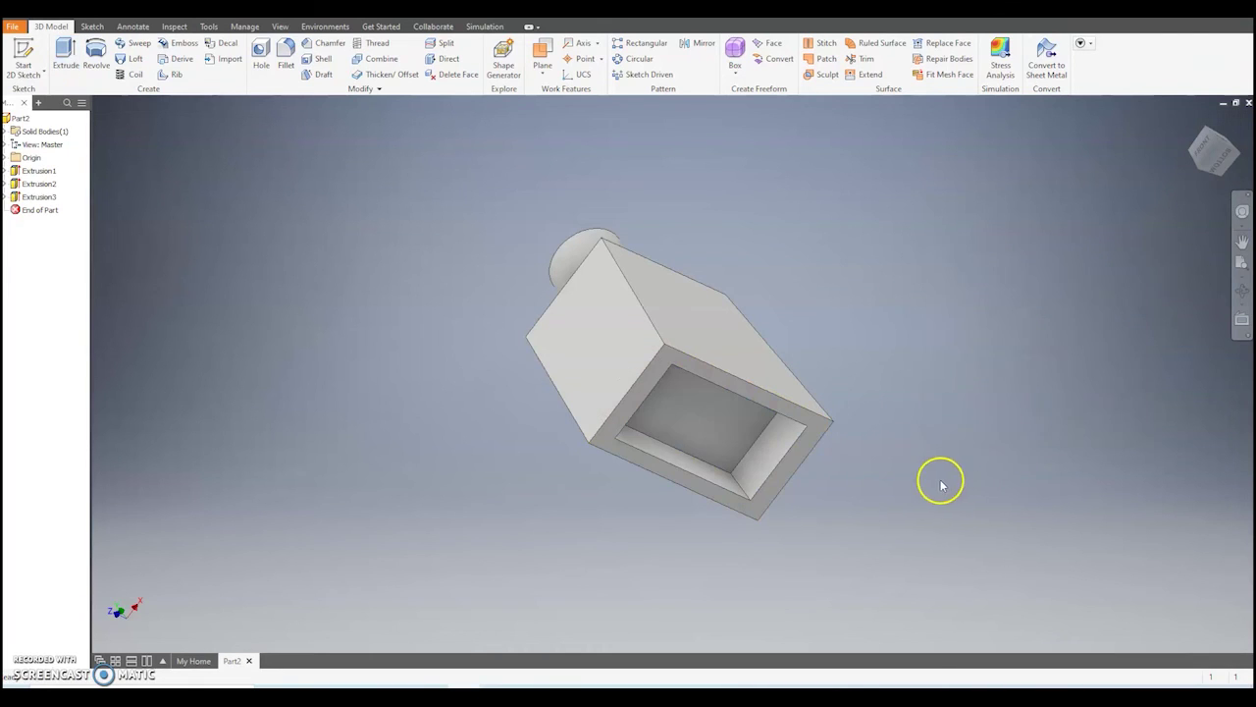
{"action": "mouse_move", "coordinate": [828, 497]}
{"action": "middle_mouse_down", "text": "shift"}
{"action": "mouse_move", "coordinate": [822, 468]}
{"action": "mouse_move", "coordinate": [762, 485]}
{"action": "mouse_move", "coordinate": [668, 477]}
{"action": "mouse_move", "coordinate": [853, 539]}
{"action": "mouse_move", "coordinate": [755, 497]}
{"action": "mouse_move", "coordinate": [687, 519]}
{"action": "mouse_move", "coordinate": [597, 507]}
{"action": "mouse_move", "coordinate": [827, 530]}
{"action": "middle_mouse_up", "text": "shift"}
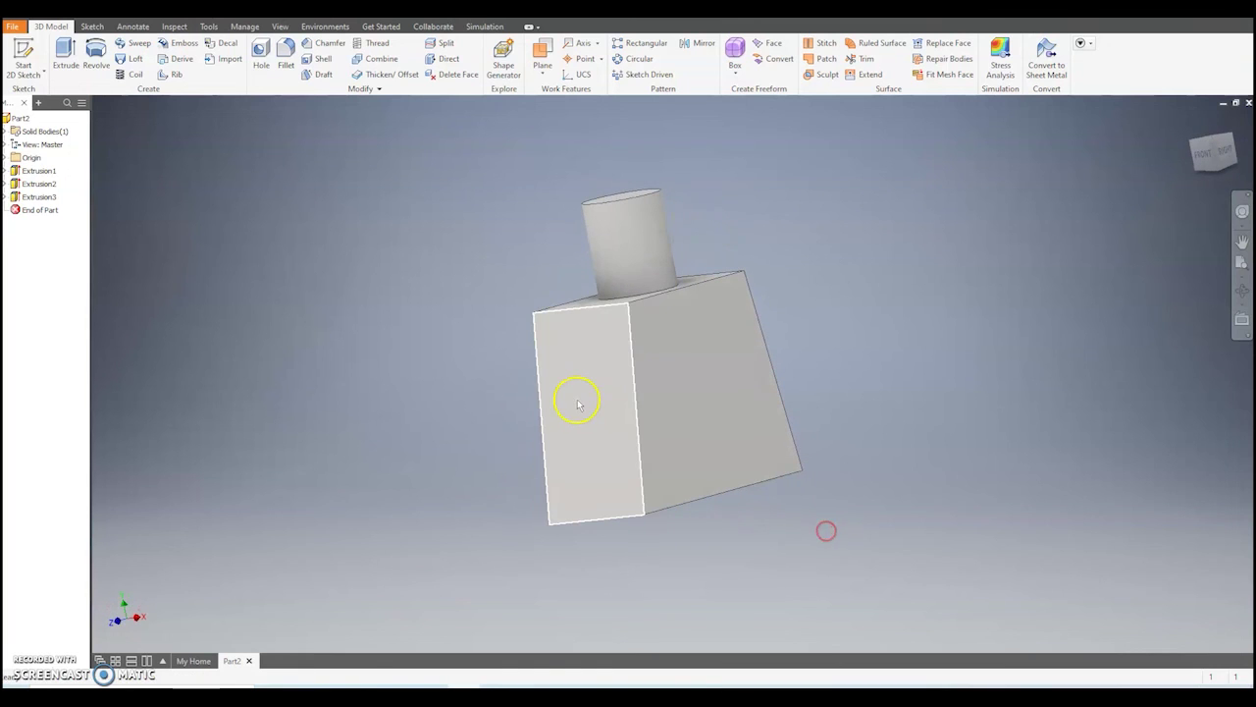
- Start a new sketch on the block's front face and draw a circle on it
{"action": "left_click", "coordinate": [32, 53]}
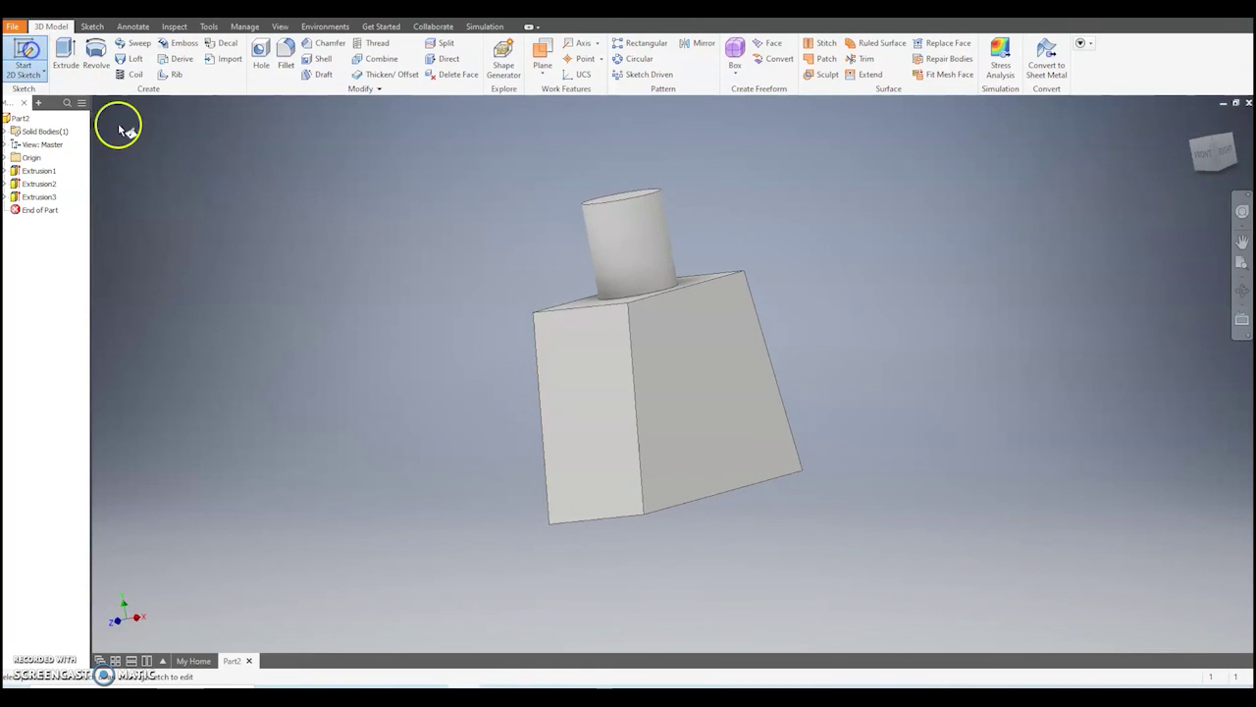
{"action": "left_click", "coordinate": [581, 395]}
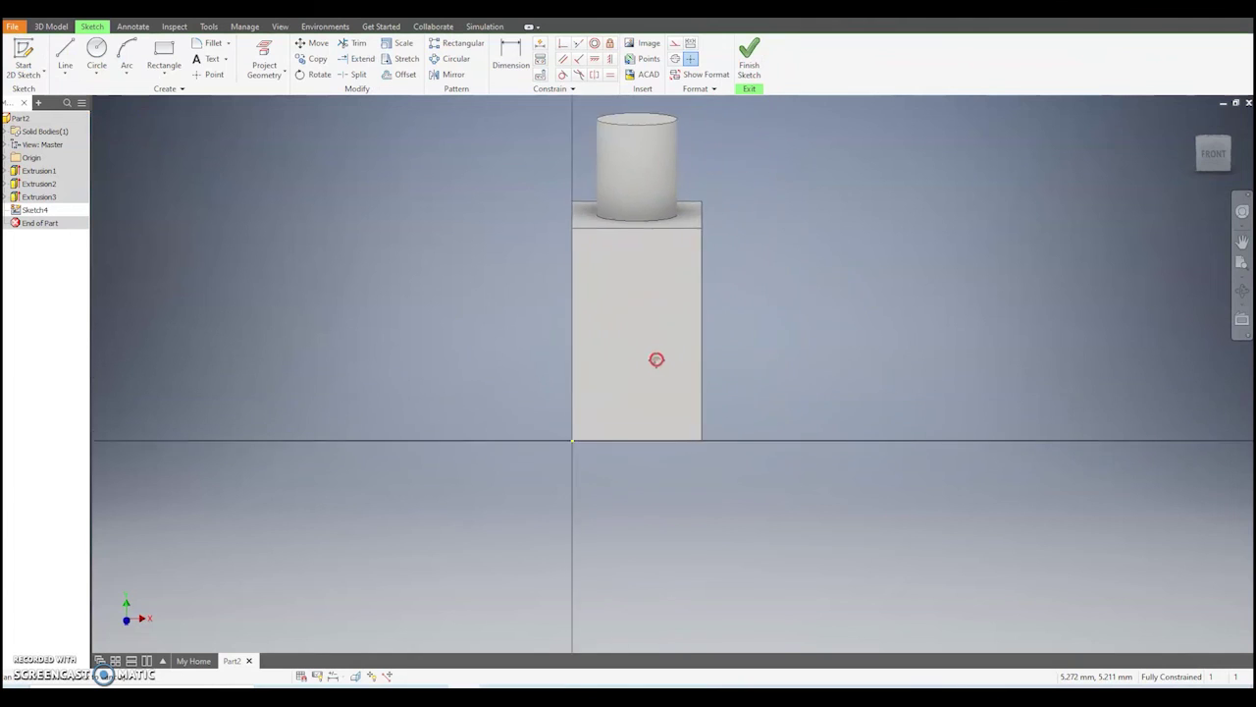
{"action": "left_click", "coordinate": [96, 54]}
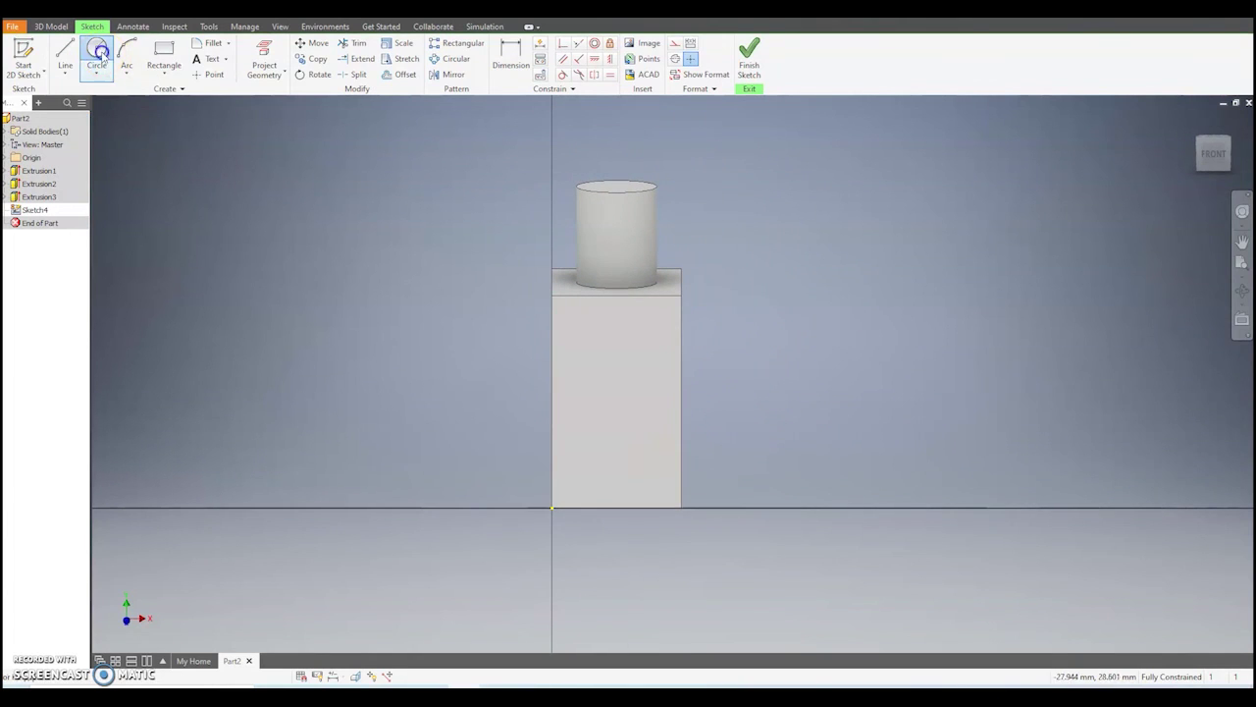
{"action": "left_click", "coordinate": [616, 365]}
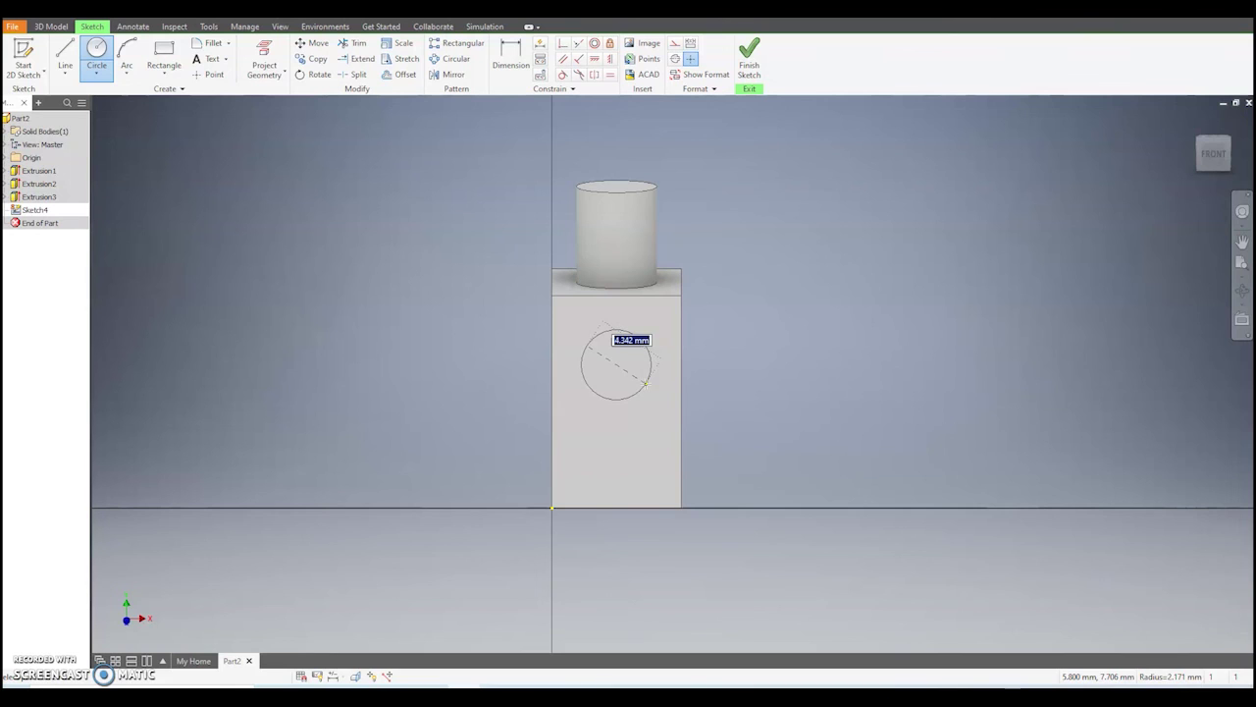
{"action": "left_click", "coordinate": [645, 383]}
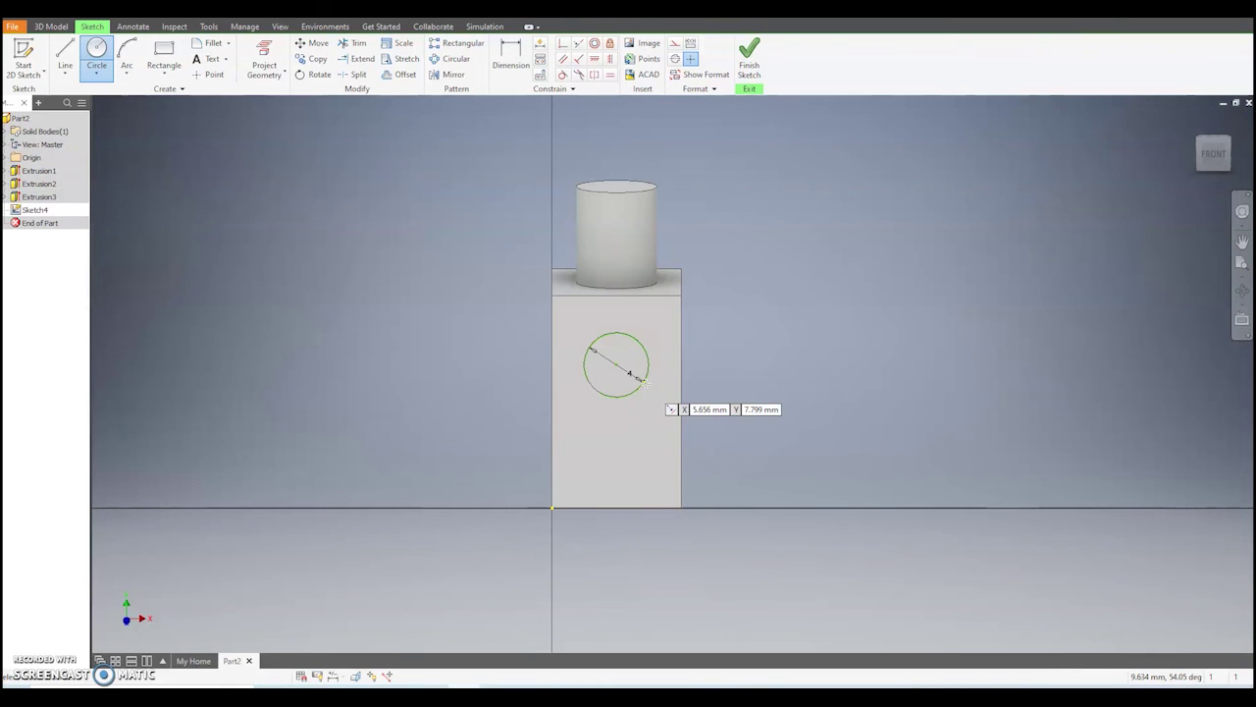
- Dimension the circle 4 mm from the right edge and 4 mm below the top edge, then finish Sketch4
{"action": "key", "text": "d"}
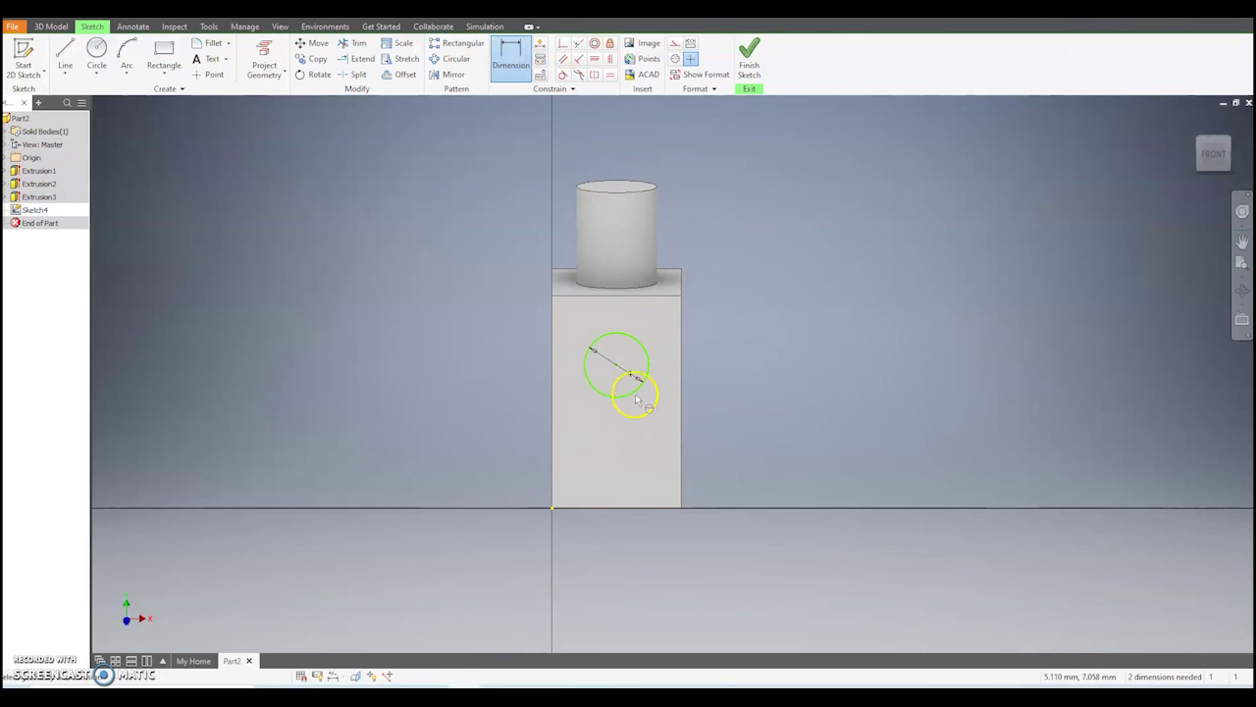
{"action": "left_click", "coordinate": [634, 385]}
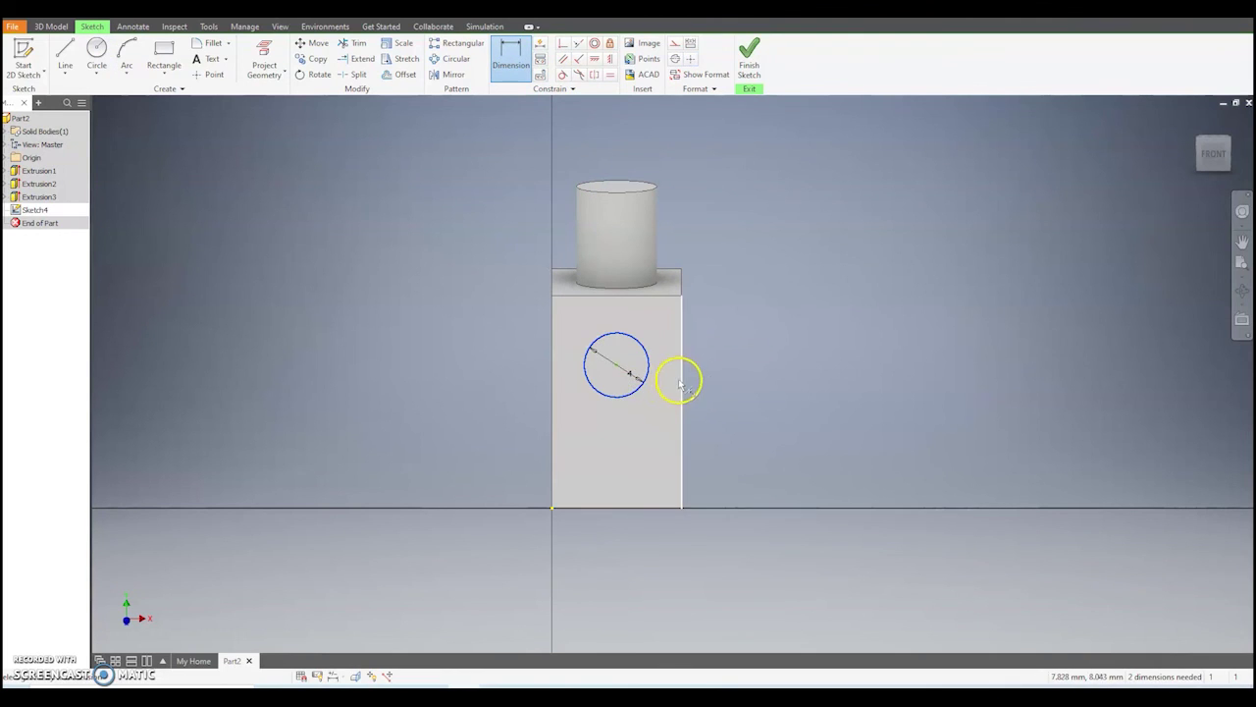
{"action": "left_click", "coordinate": [681, 384]}
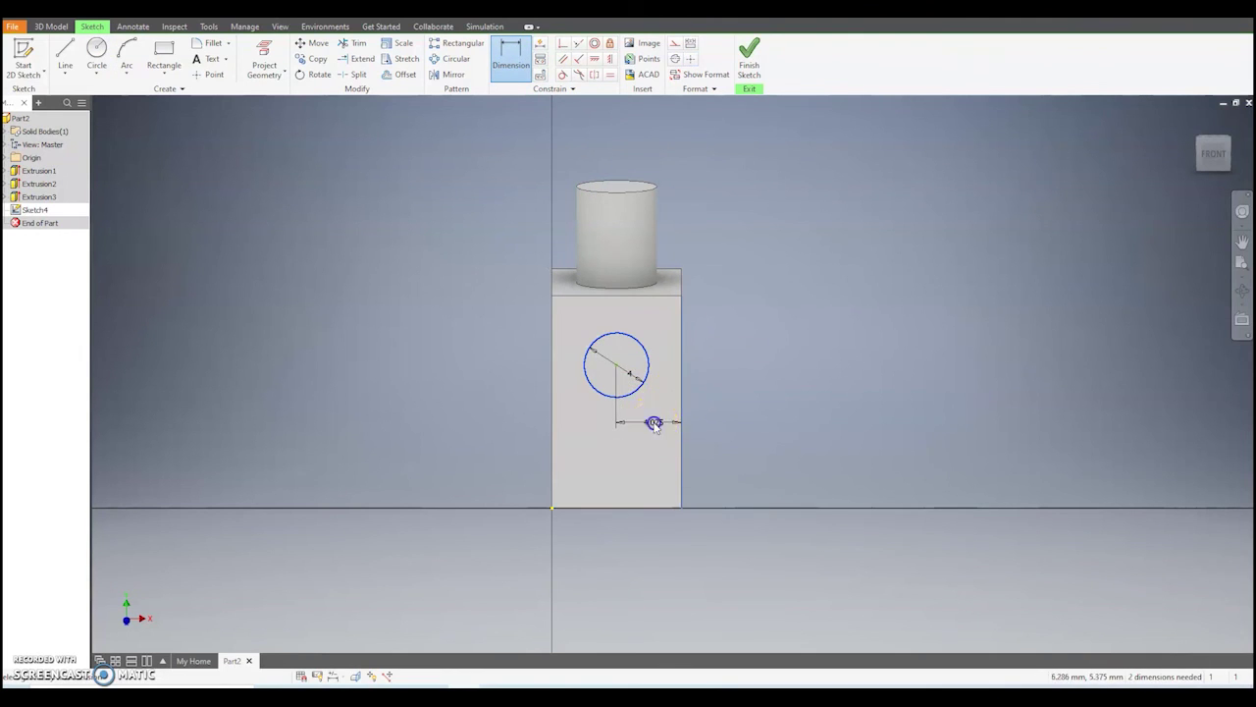
{"action": "left_click", "coordinate": [654, 422]}
{"action": "type", "text": "4"}
{"action": "key", "text": "Return"}
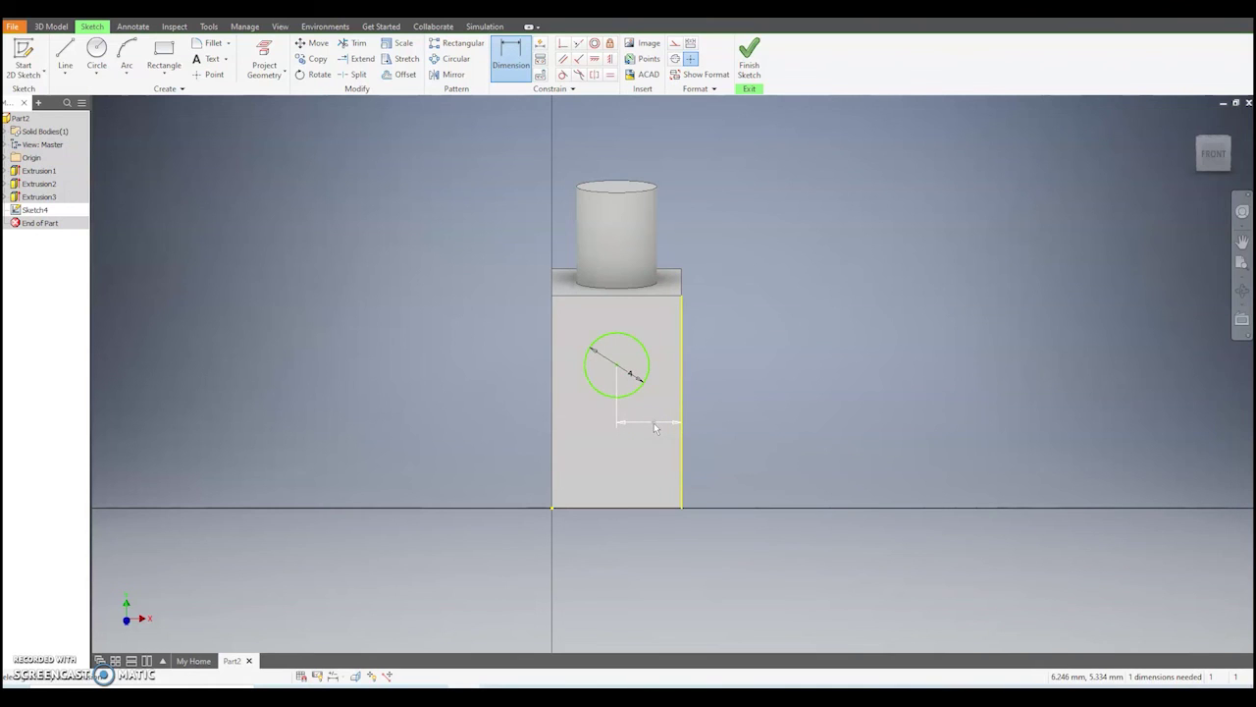
{"action": "left_click", "coordinate": [642, 346]}
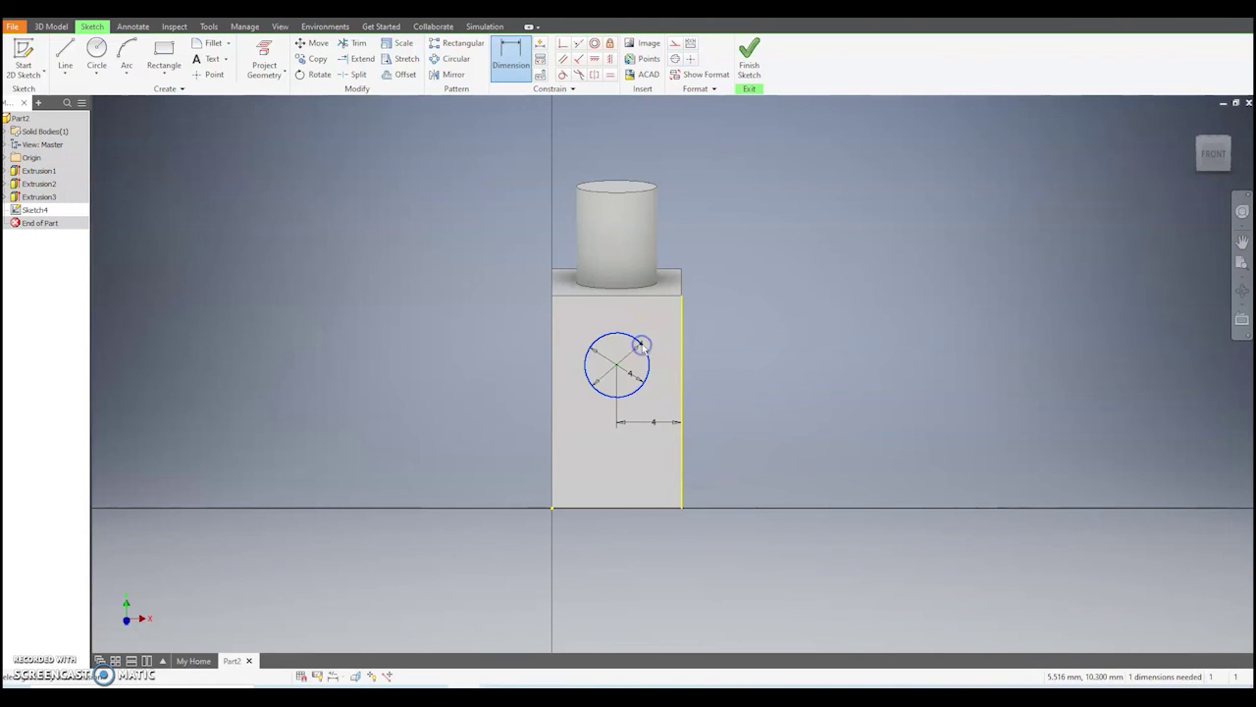
{"action": "left_click", "coordinate": [618, 299]}
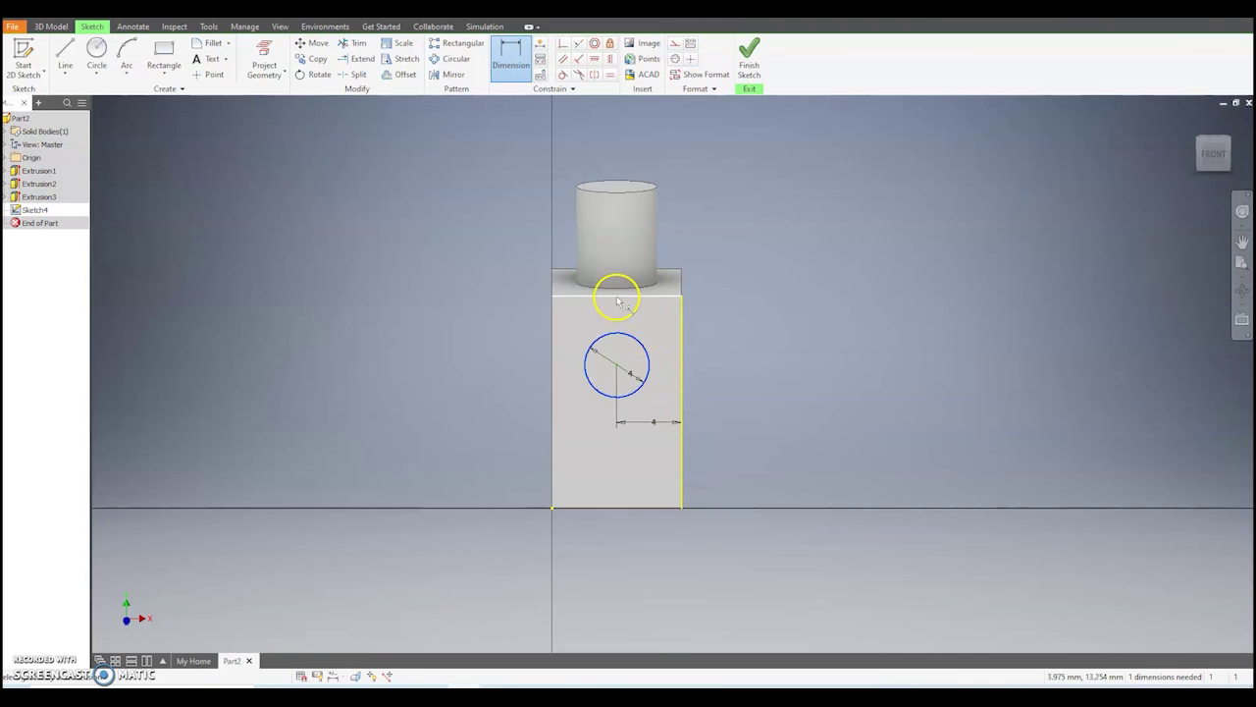
{"action": "left_click", "coordinate": [516, 314]}
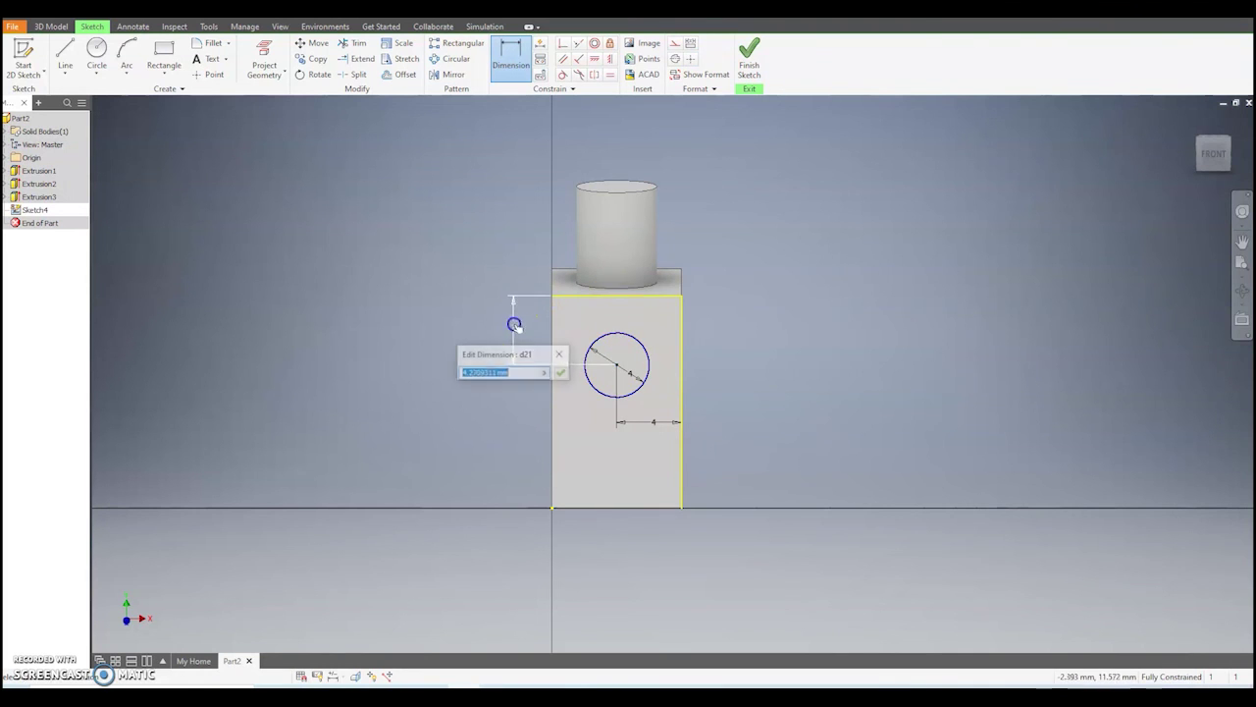
{"action": "type", "text": "4"}
{"action": "key", "text": "Return"}
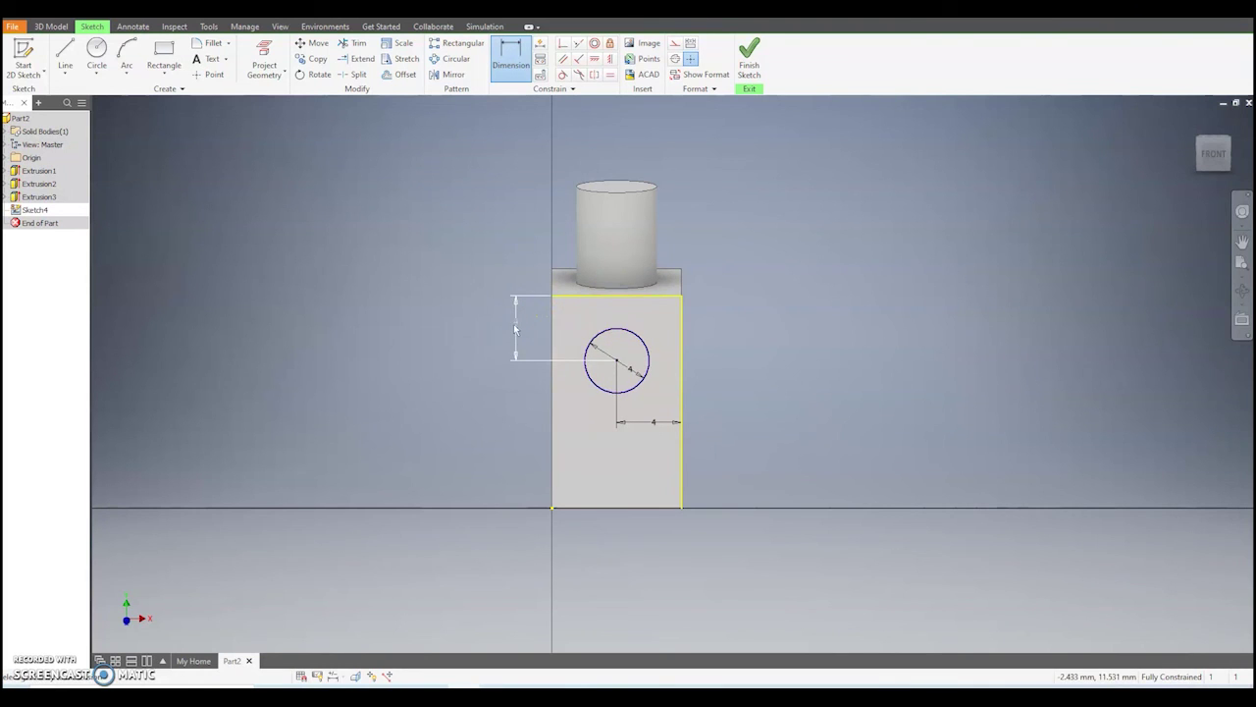
{"action": "left_click", "coordinate": [743, 59]}
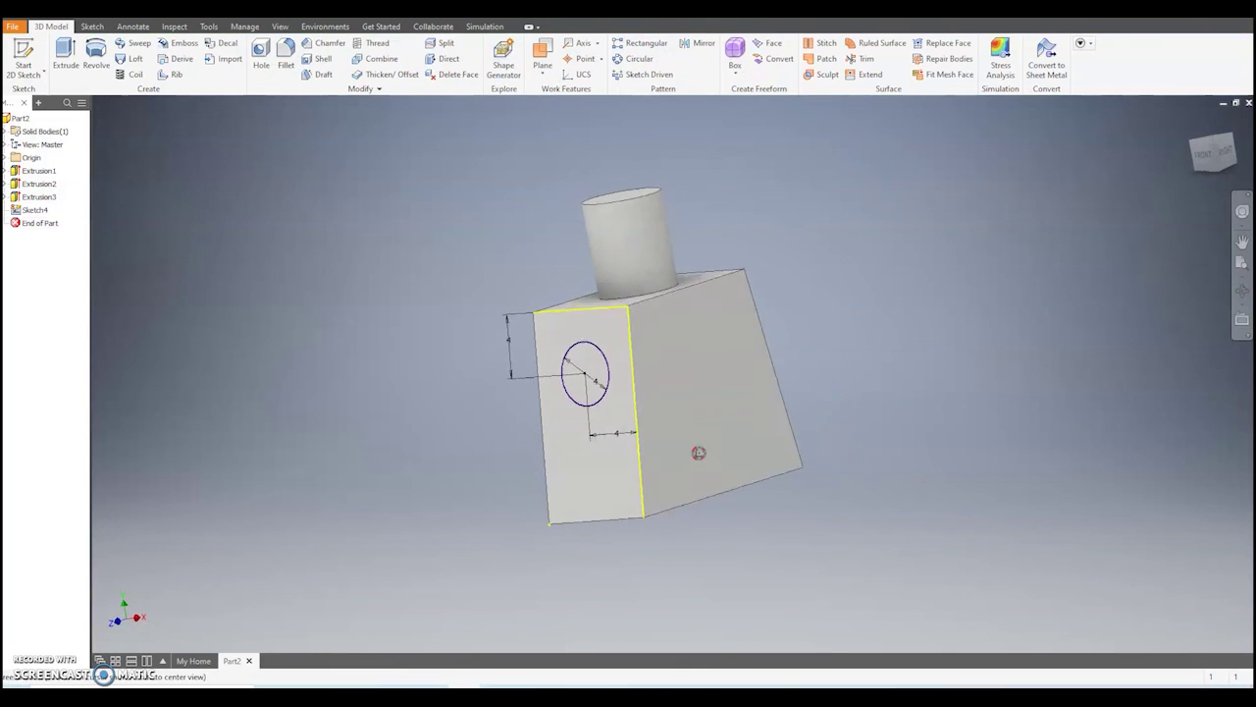
- Extrude the front-face circle as a 3 mm deep cut to make a round hole
{"action": "middle_click_drag", "start_coordinate": [695, 451], "coordinate": [724, 470], "text": "shift"}
{"action": "left_click", "coordinate": [65, 54]}
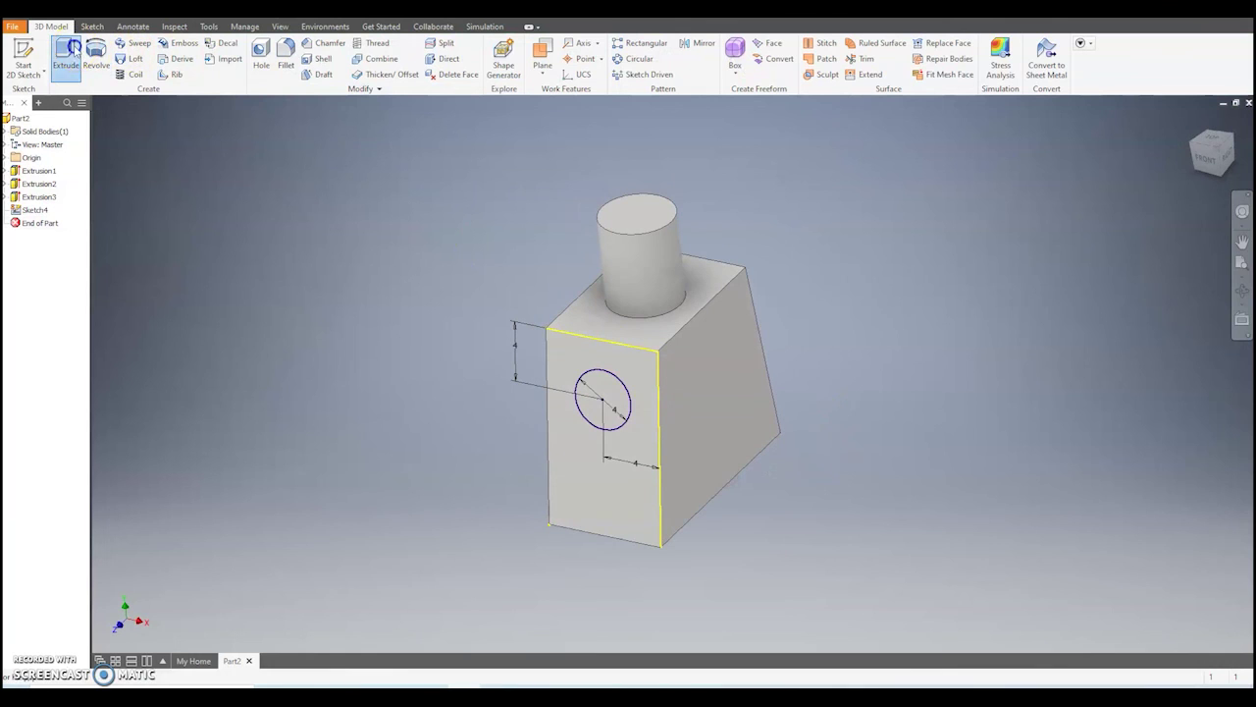
{"action": "left_click", "coordinate": [614, 407]}
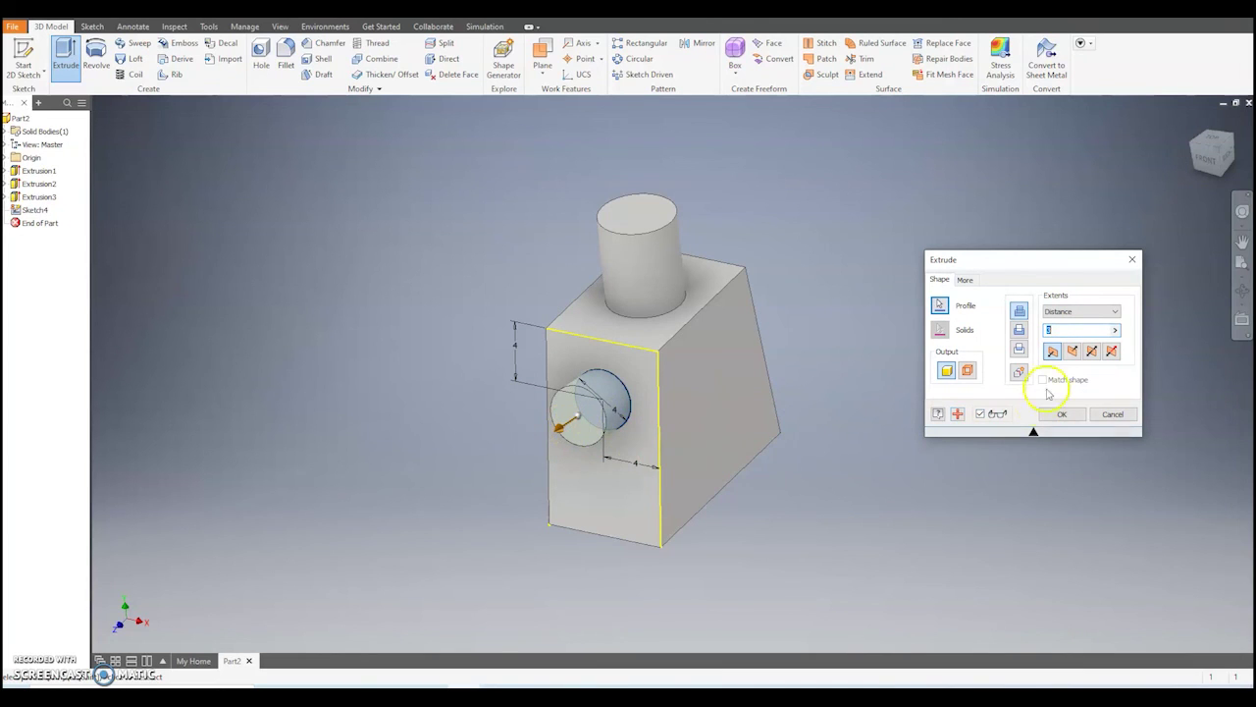
{"action": "left_click", "coordinate": [1072, 351]}
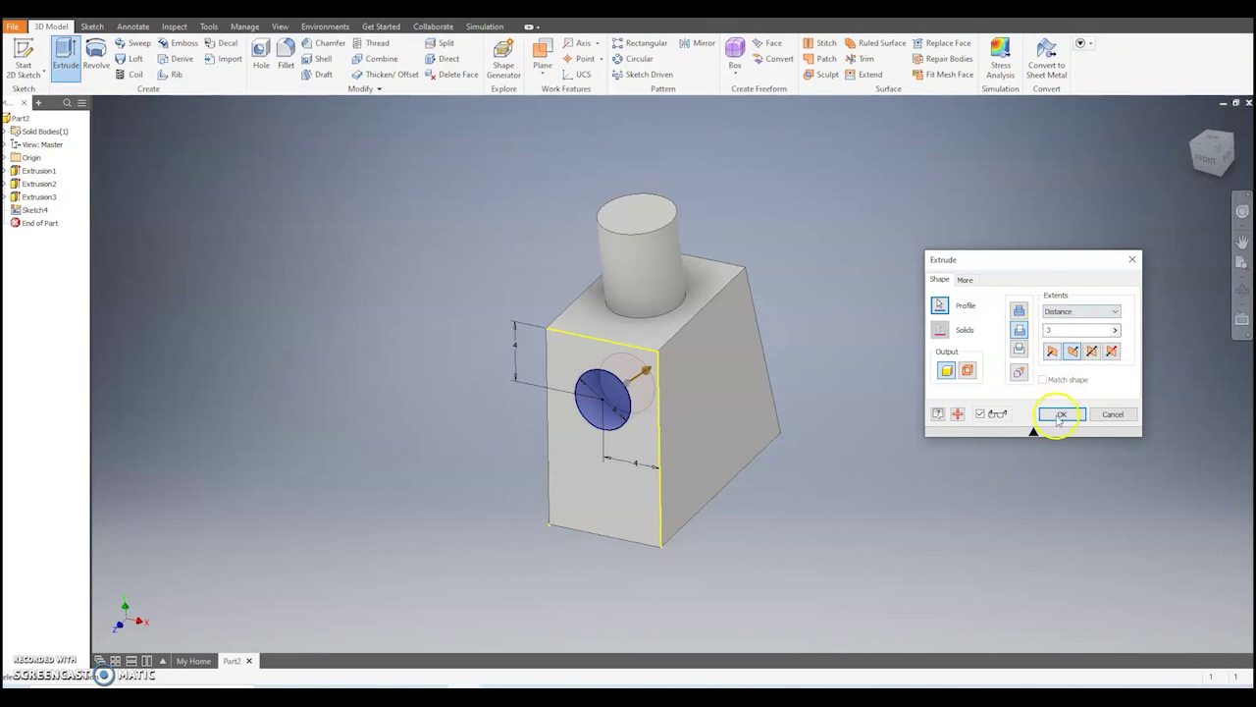
{"action": "left_click", "coordinate": [1058, 415]}
{"action": "middle_click_drag", "start_coordinate": [815, 551], "coordinate": [616, 538], "text": "shift"}
- Start a sketch on the opposite side face and draw a single circle roughly 4 mm across
{"action": "left_click", "coordinate": [24, 55]}
{"action": "left_click", "coordinate": [697, 402]}
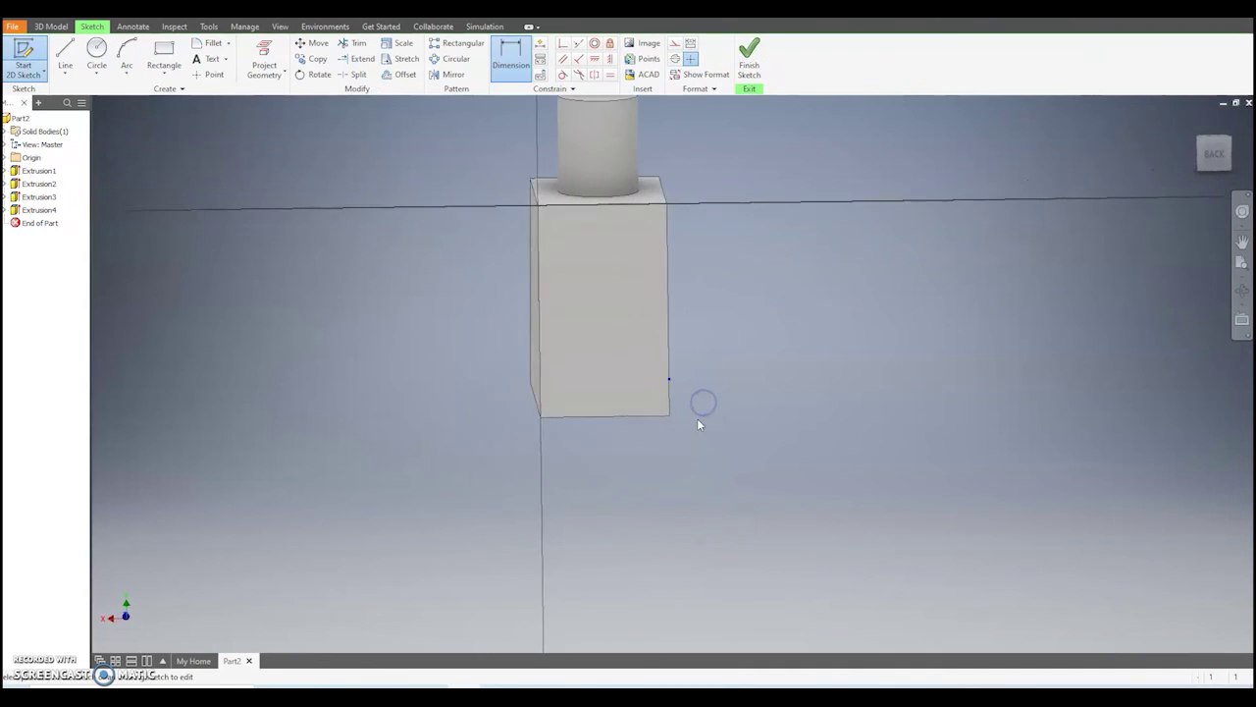
{"action": "left_click", "coordinate": [97, 49]}
{"action": "left_click", "coordinate": [597, 345]}
{"action": "left_click", "coordinate": [595, 377]}
{"action": "left_click", "coordinate": [597, 333]}
{"action": "left_click", "coordinate": [581, 353]}
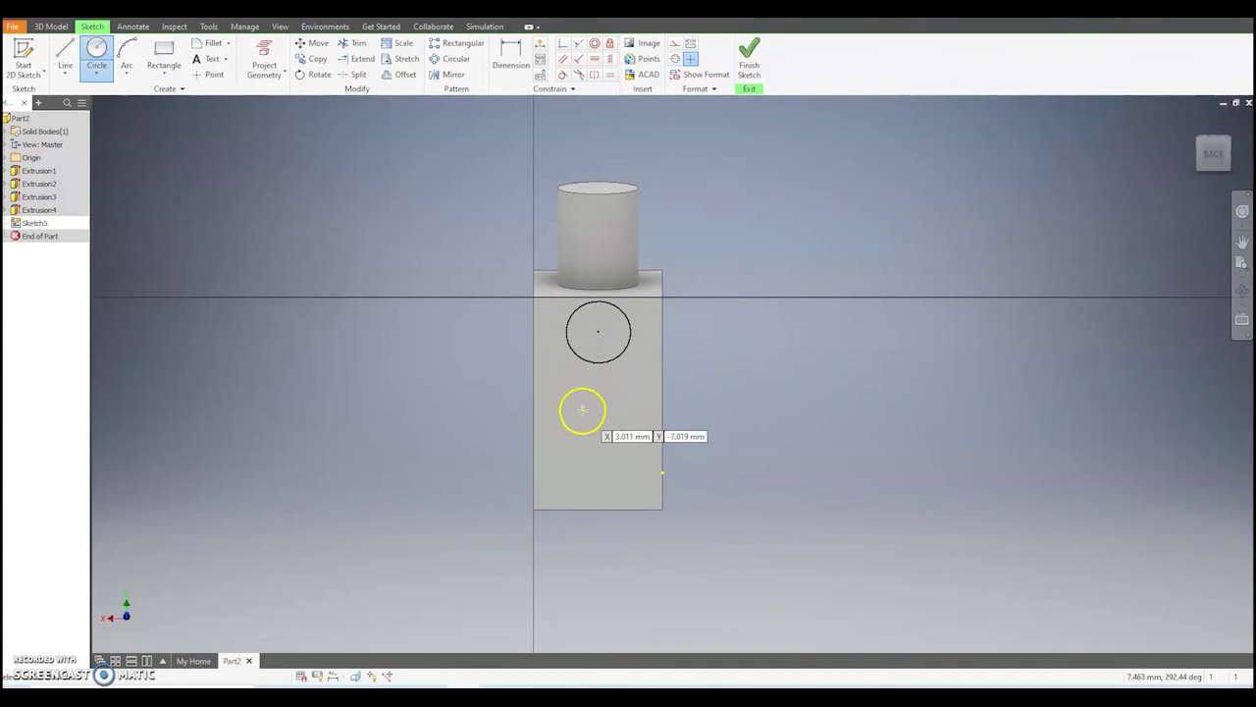
{"action": "key", "text": "ctrl+z"}
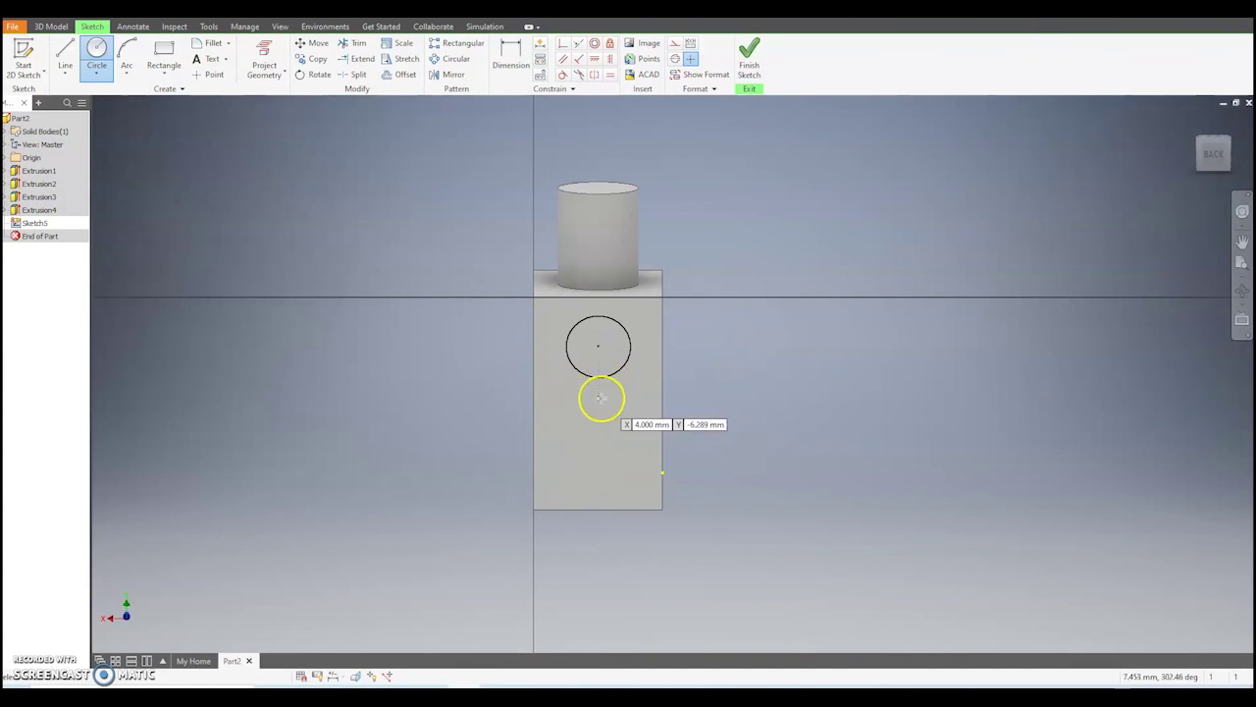
{"action": "left_click", "coordinate": [600, 393]}
{"action": "mouse_move", "coordinate": [626, 400]}
{"action": "left_mouse_down"}
{"action": "mouse_move", "coordinate": [611, 373]}
{"action": "mouse_move", "coordinate": [622, 409]}
{"action": "mouse_move", "coordinate": [632, 403]}
{"action": "left_mouse_up"}
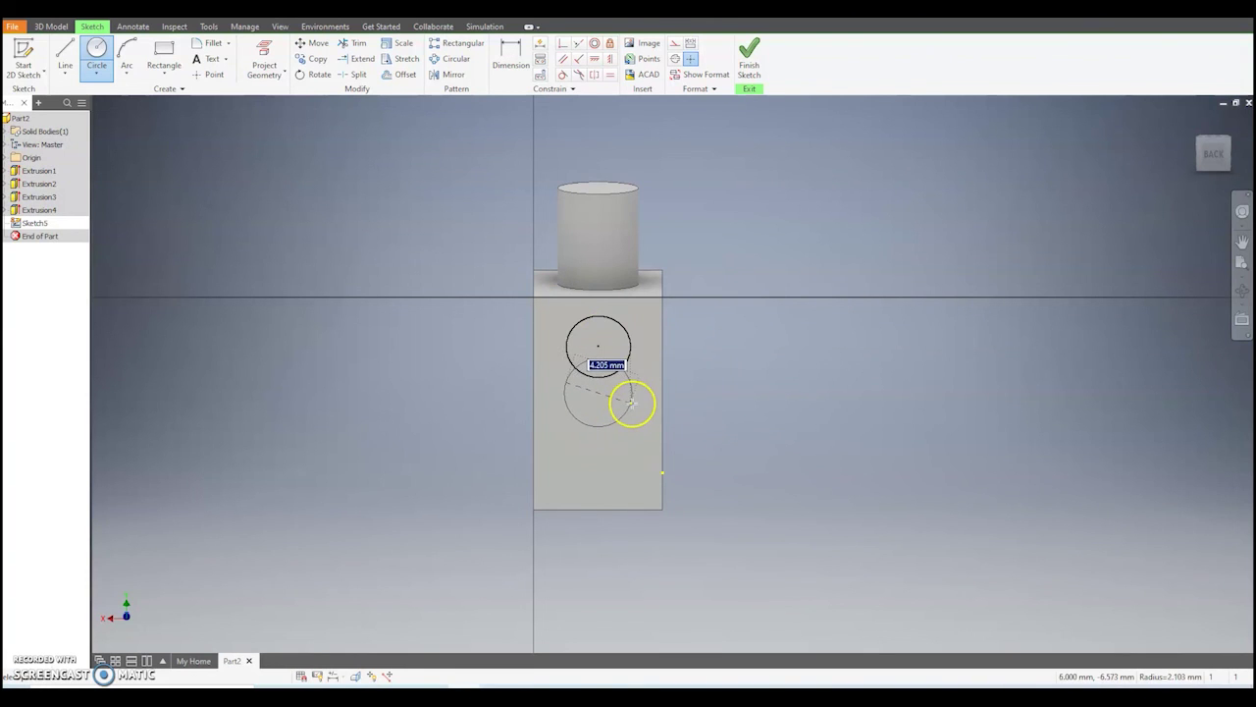
- Dimension the circle's diameter and its 4 mm offsets from the right and top edges, then finish Sketch5
{"action": "key", "text": "Return"}
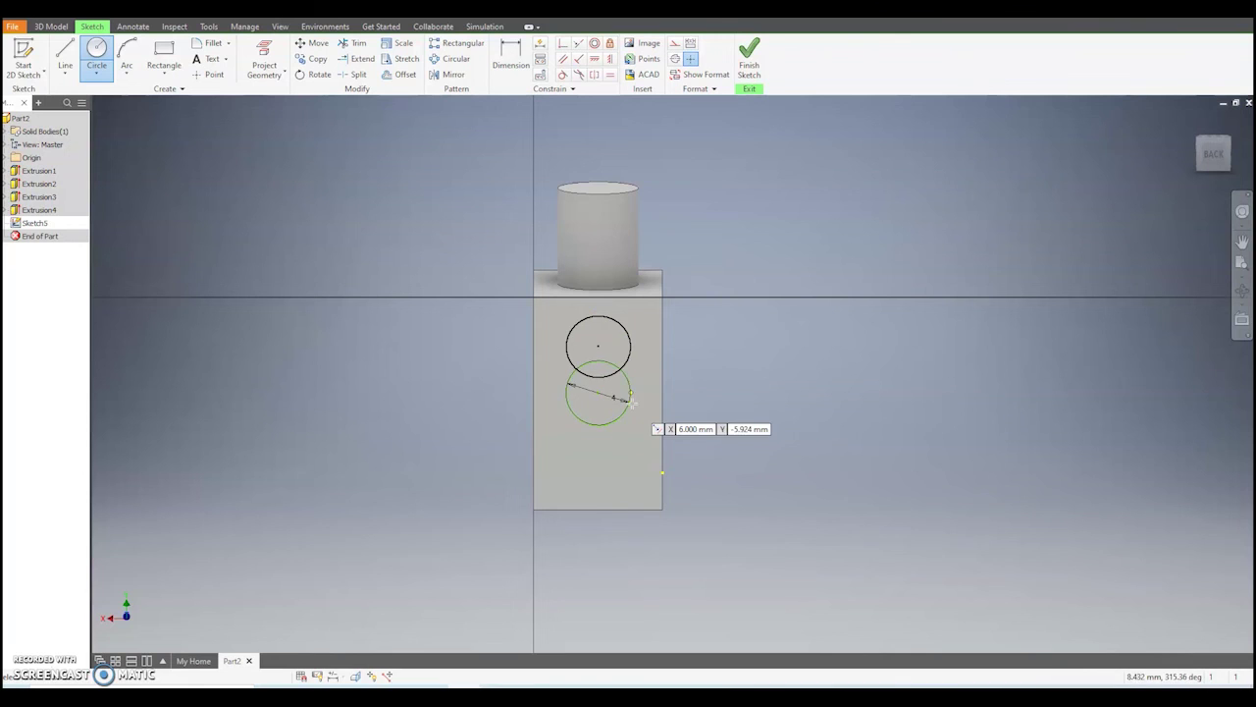
{"action": "left_click", "coordinate": [511, 59]}
{"action": "left_click", "coordinate": [633, 413]}
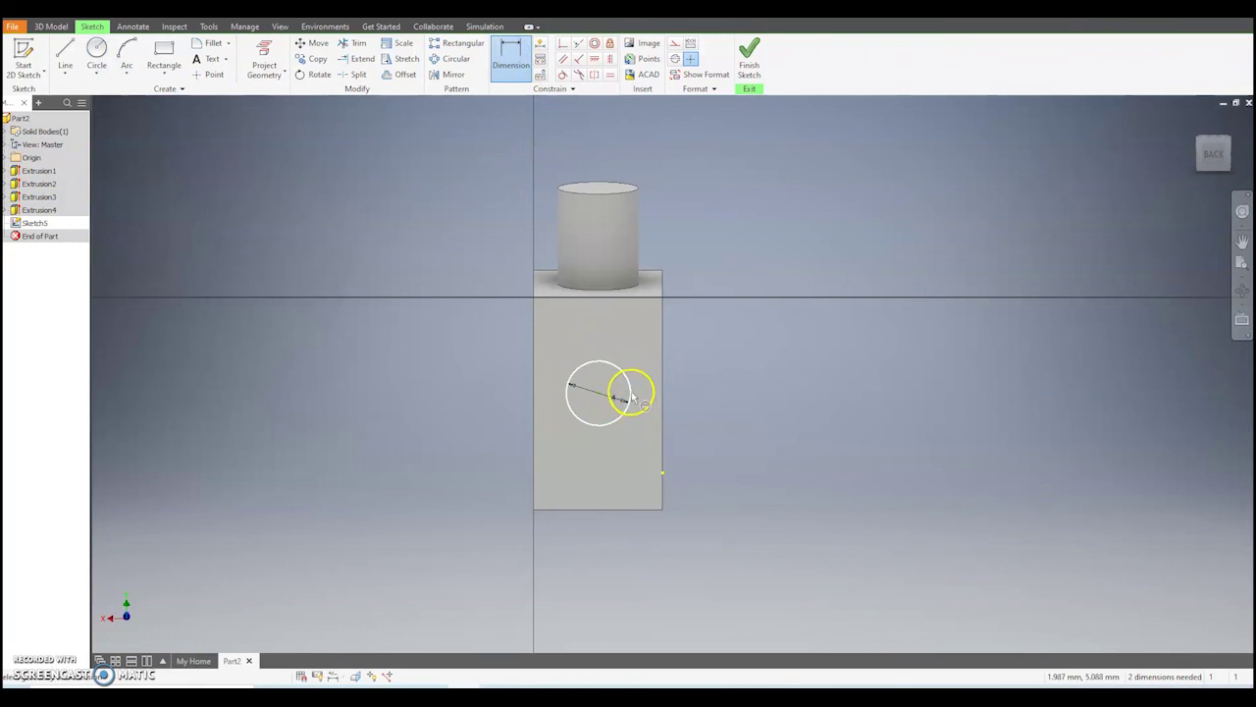
{"action": "left_click", "coordinate": [661, 417]}
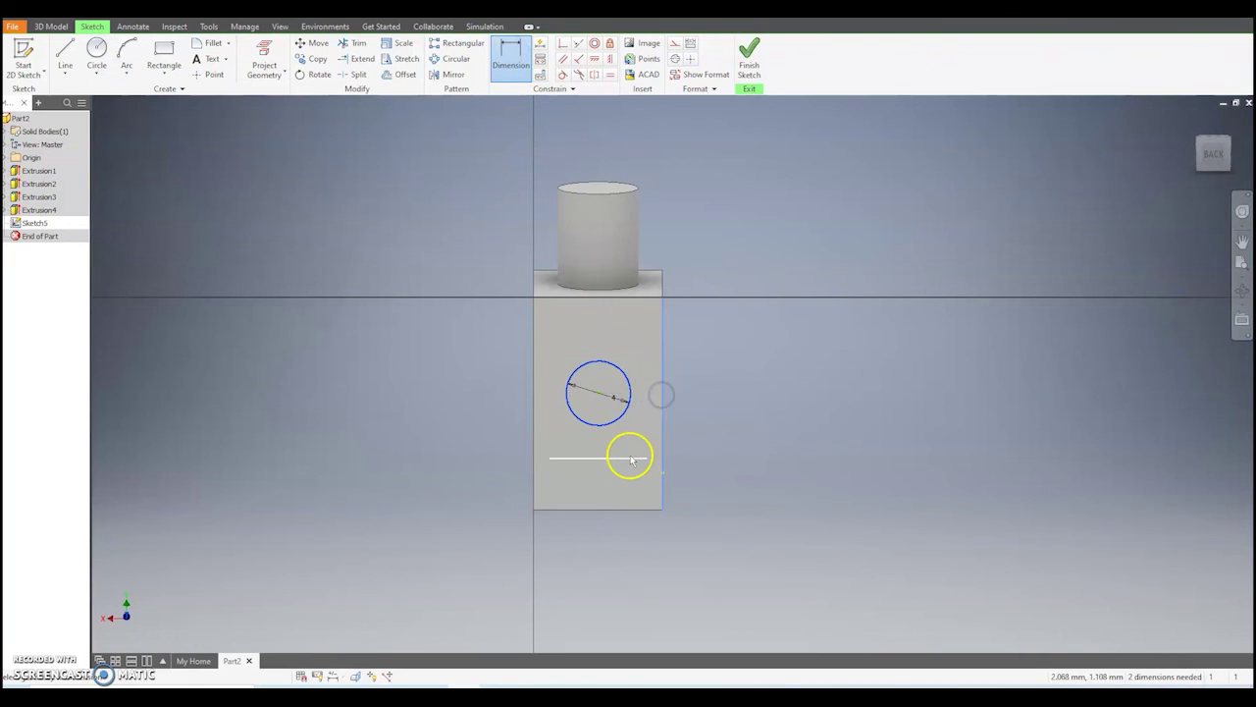
{"action": "left_click", "coordinate": [634, 441]}
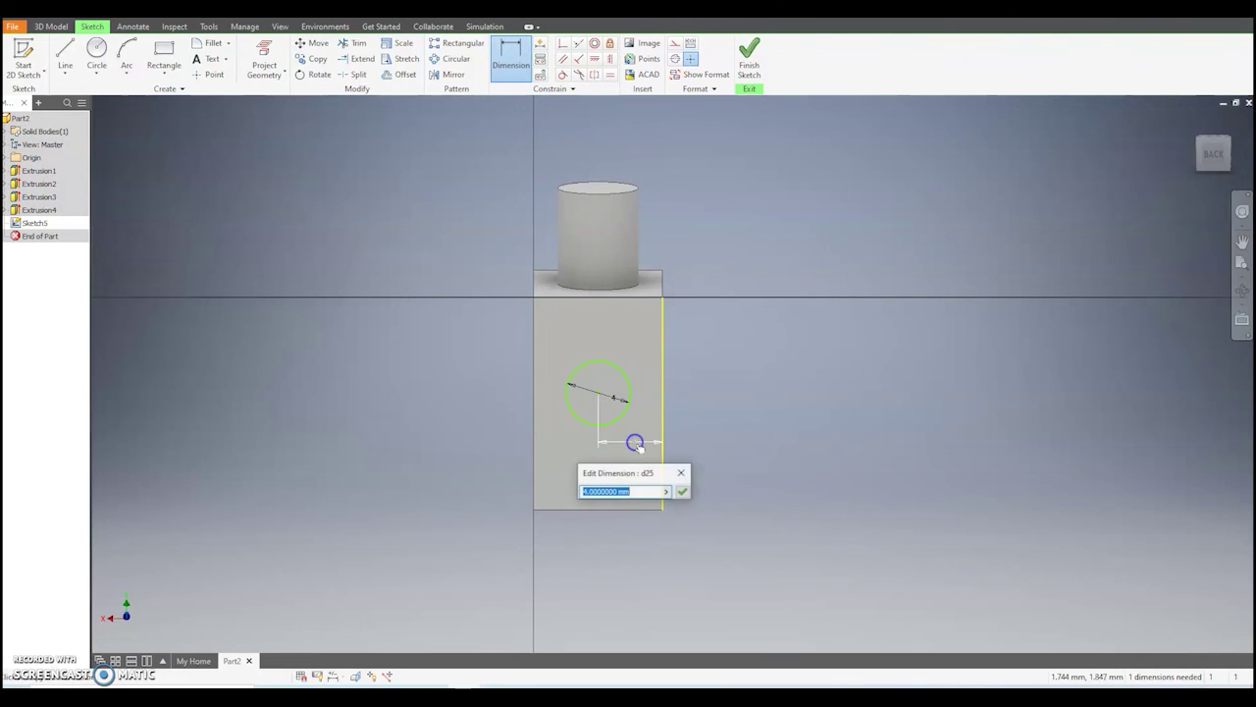
{"action": "left_click", "coordinate": [687, 491]}
{"action": "left_click", "coordinate": [592, 369]}
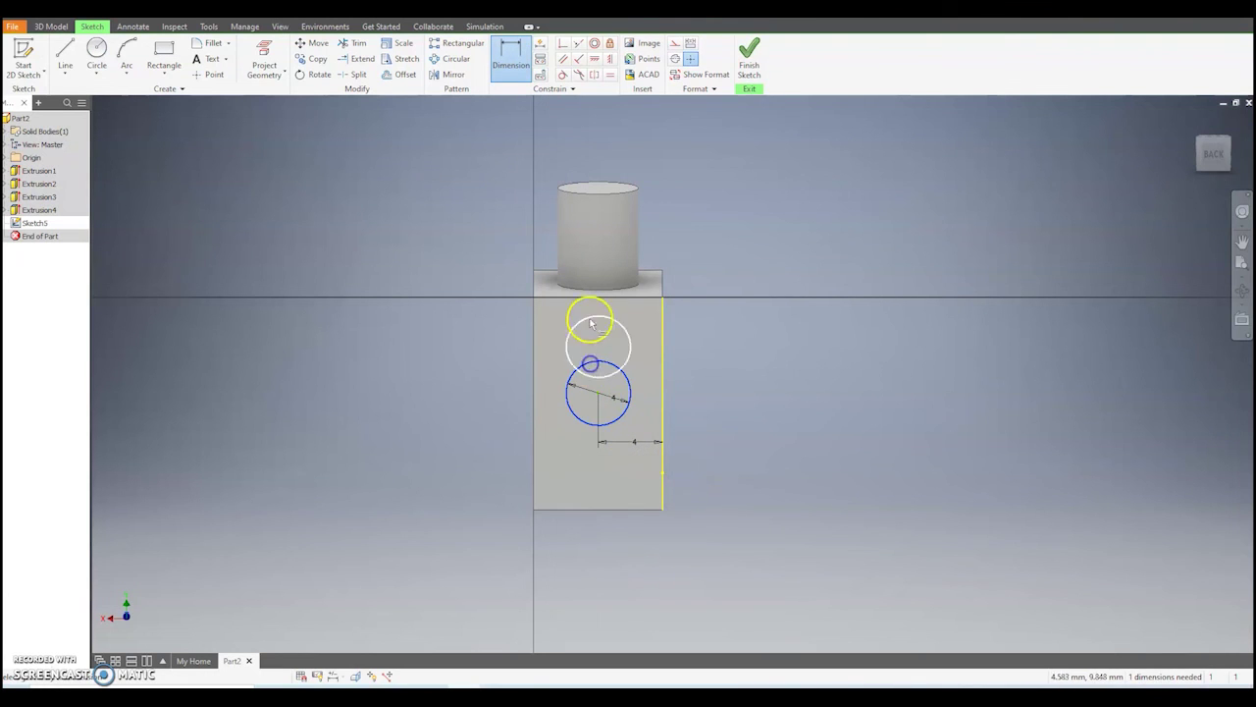
{"action": "left_click", "coordinate": [582, 294]}
{"action": "left_click", "coordinate": [498, 343]}
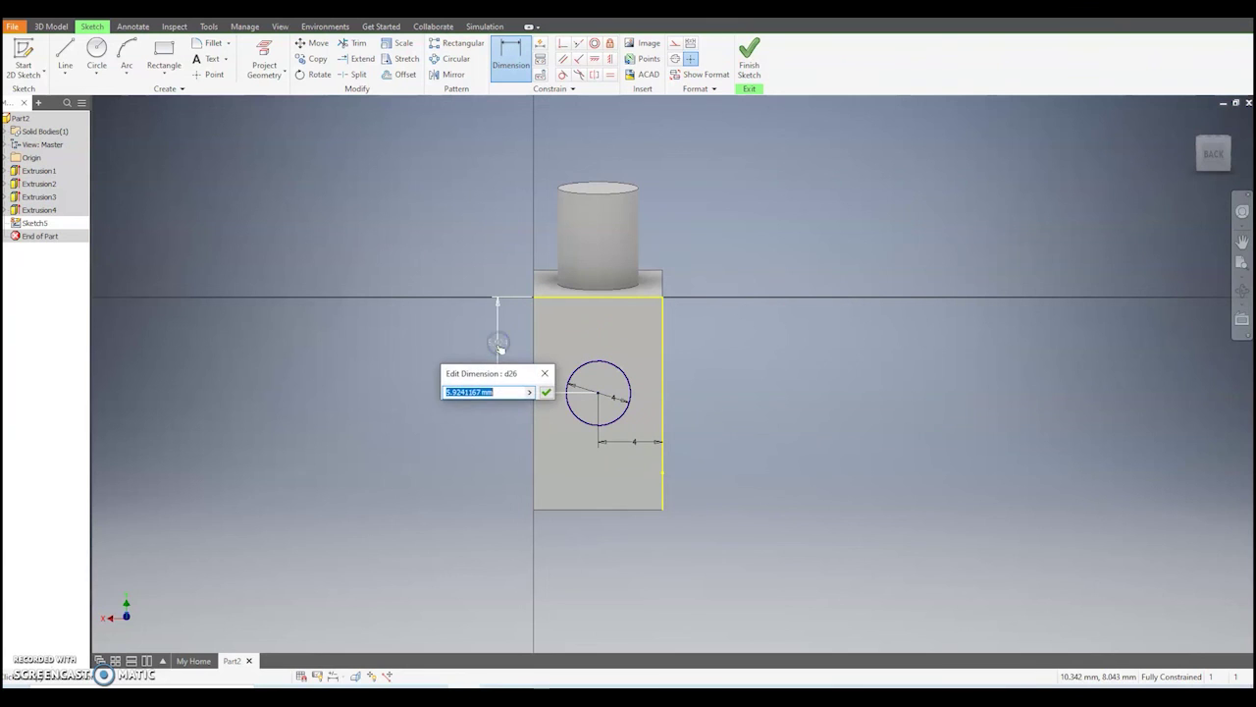
{"action": "key", "text": "Return"}
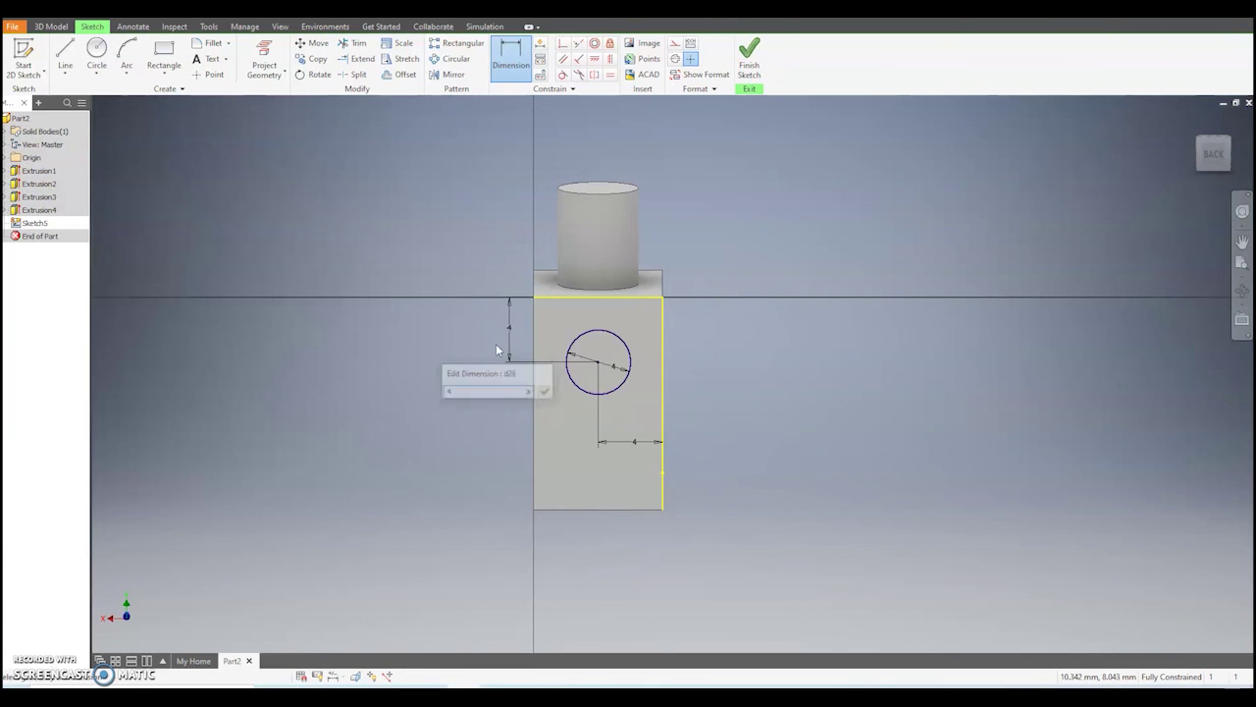
{"action": "left_click", "coordinate": [750, 53]}
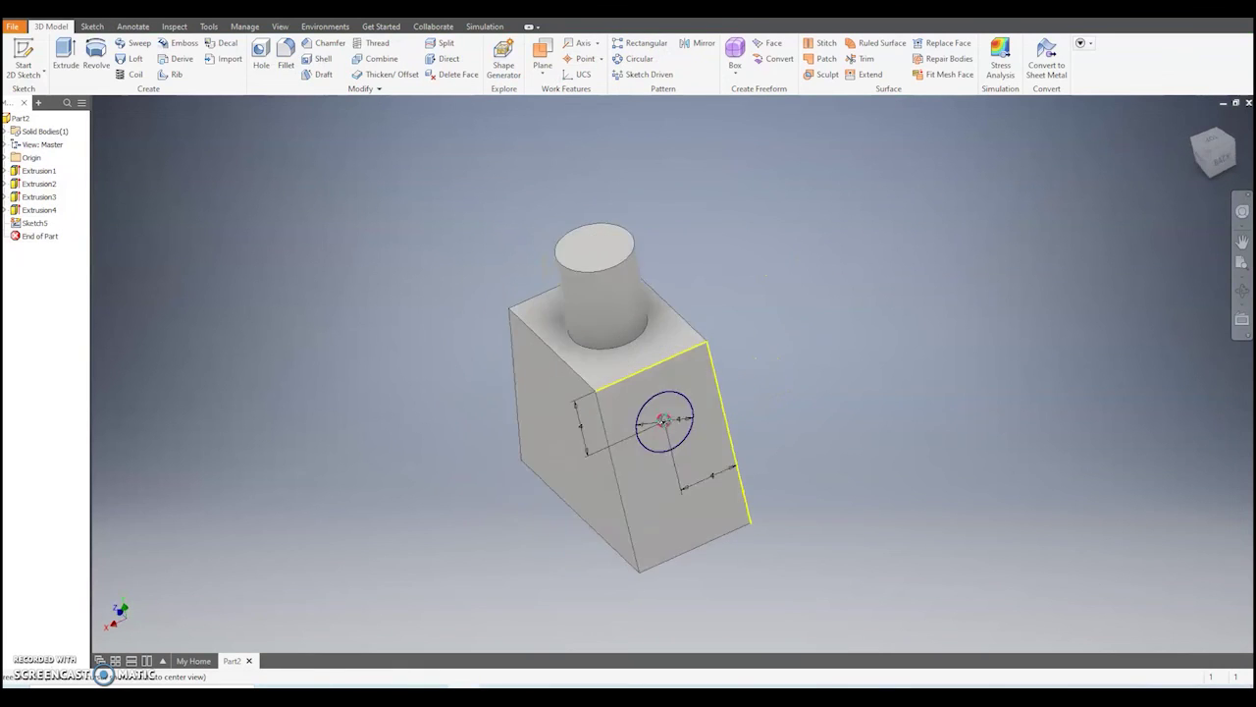
- Extrude the side-face circle as a 3 mm deep cut to make the second hole
{"action": "left_click", "coordinate": [71, 73]}
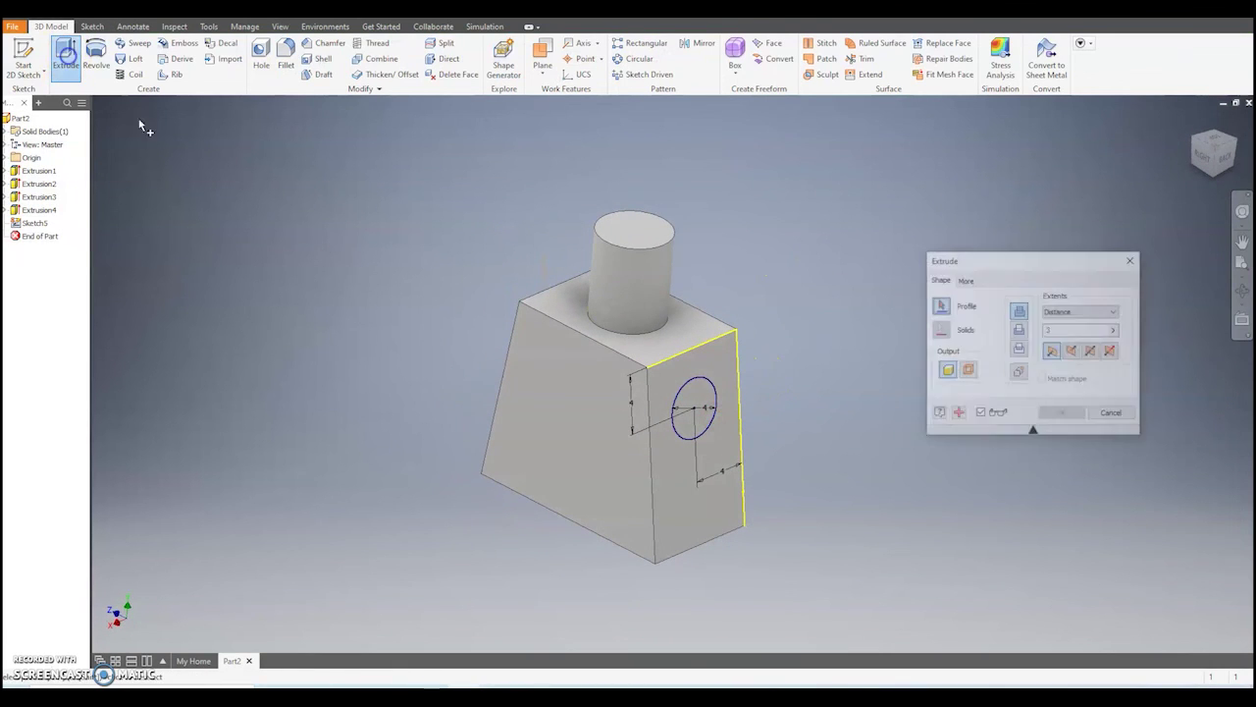
{"action": "left_click", "coordinate": [1072, 350]}
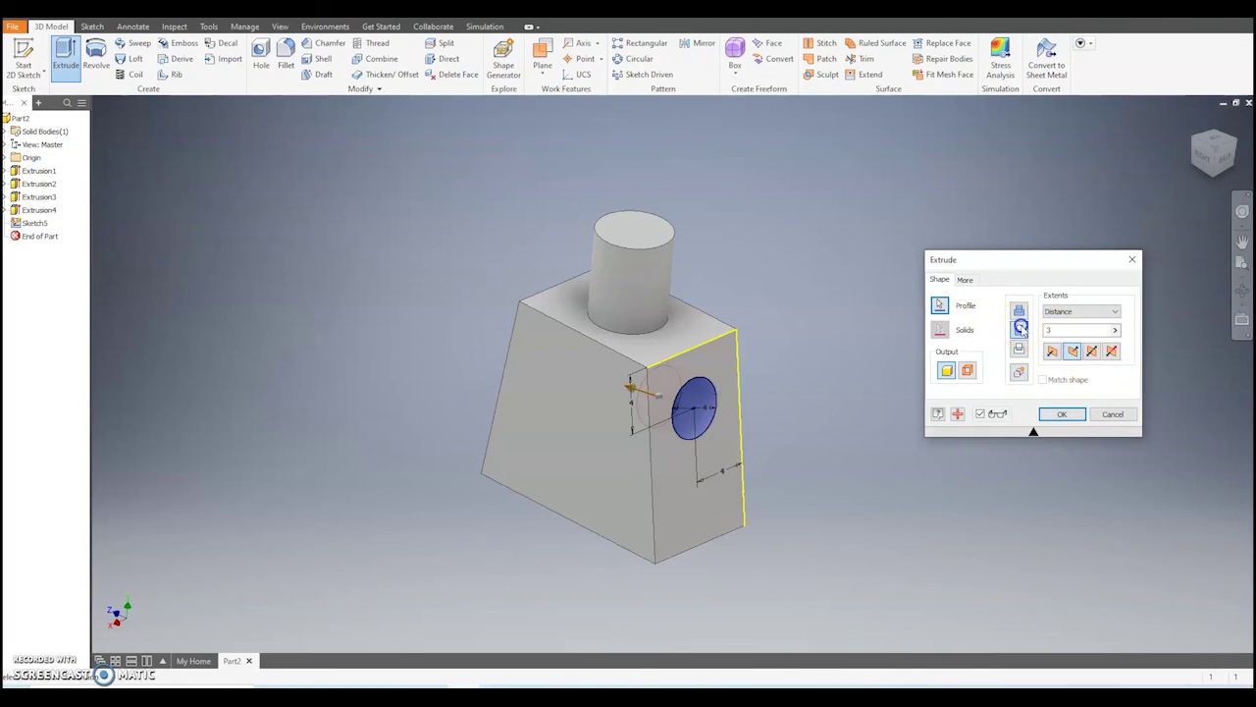
{"action": "left_click", "coordinate": [1048, 414]}
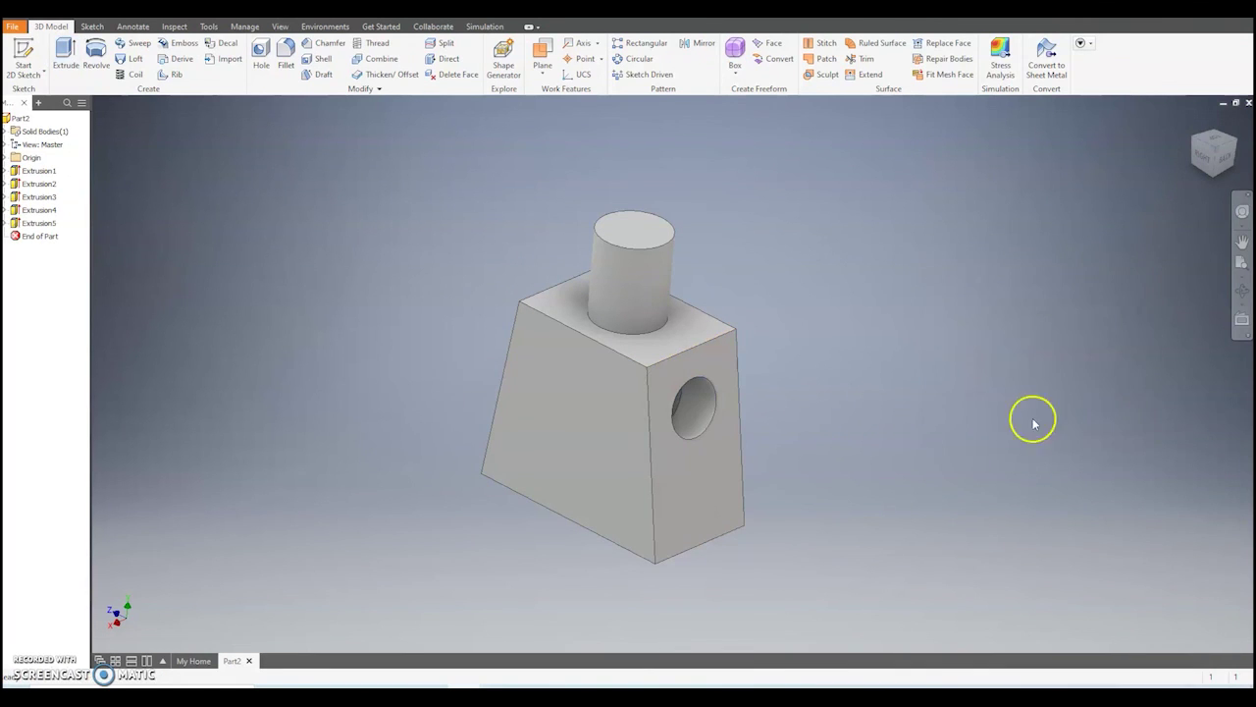
{"action": "mouse_move", "coordinate": [858, 438]}
{"action": "middle_mouse_down"}
{"action": "mouse_move", "coordinate": [835, 392]}
{"action": "mouse_move", "coordinate": [883, 405]}
{"action": "mouse_move", "coordinate": [841, 416]}
{"action": "mouse_move", "coordinate": [819, 372]}
{"action": "mouse_move", "coordinate": [850, 432]}
{"action": "middle_mouse_up"}
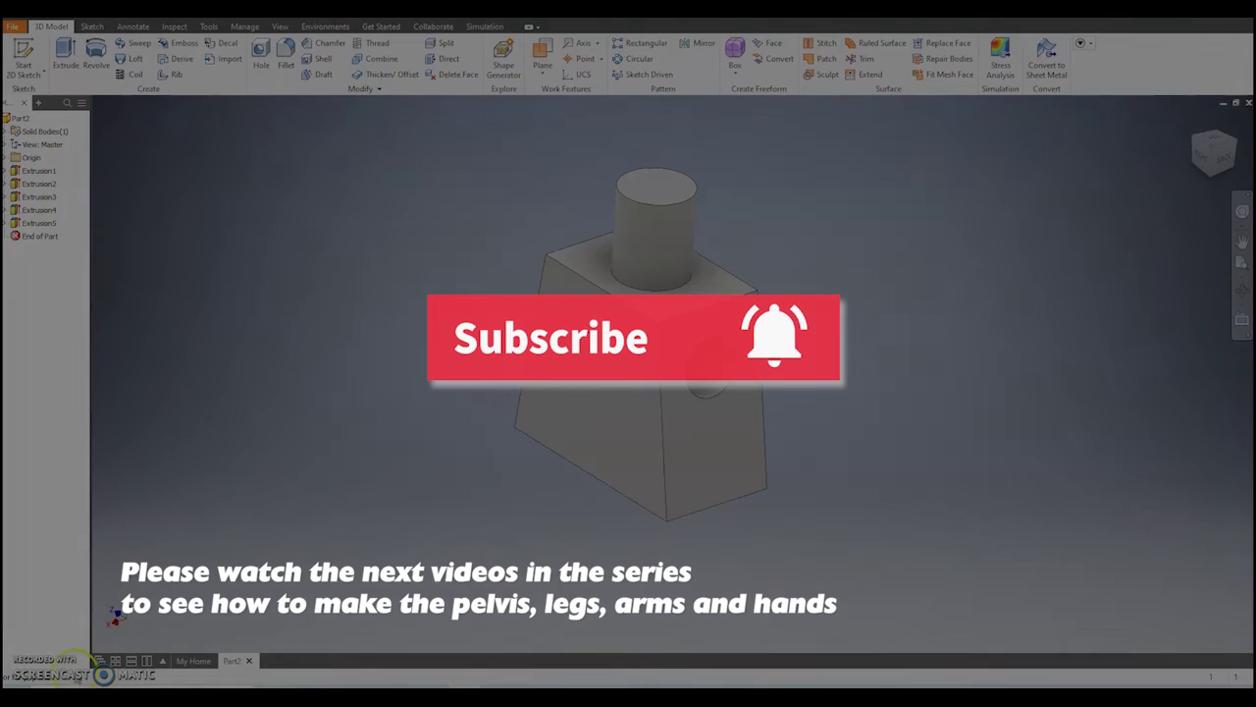